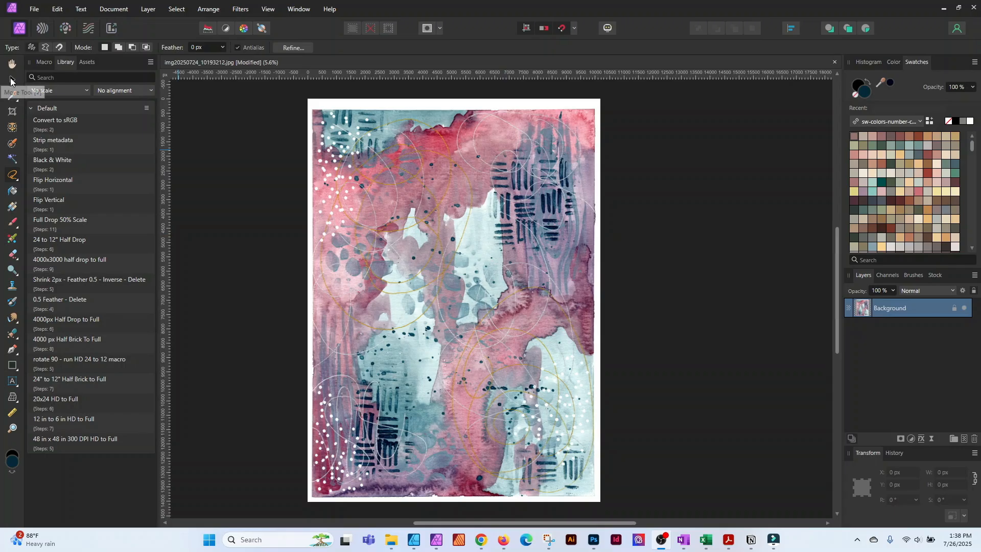
With the Move Tool, inspect the watercolor close up, then duplicate the Background layer (Ctrl+J).
left_click(12, 79)
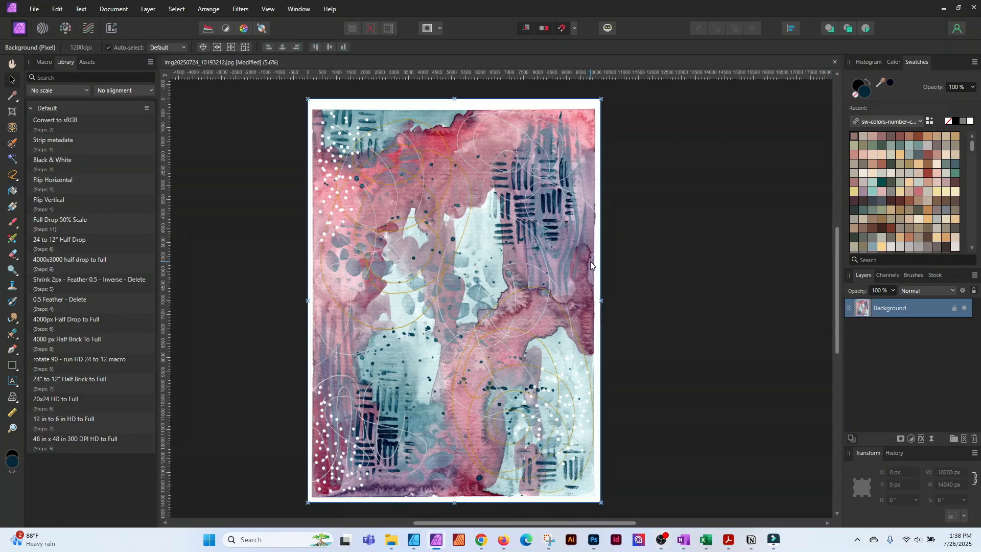
scroll(590, 262, "up", 3)
scroll(590, 262, "up", 2)
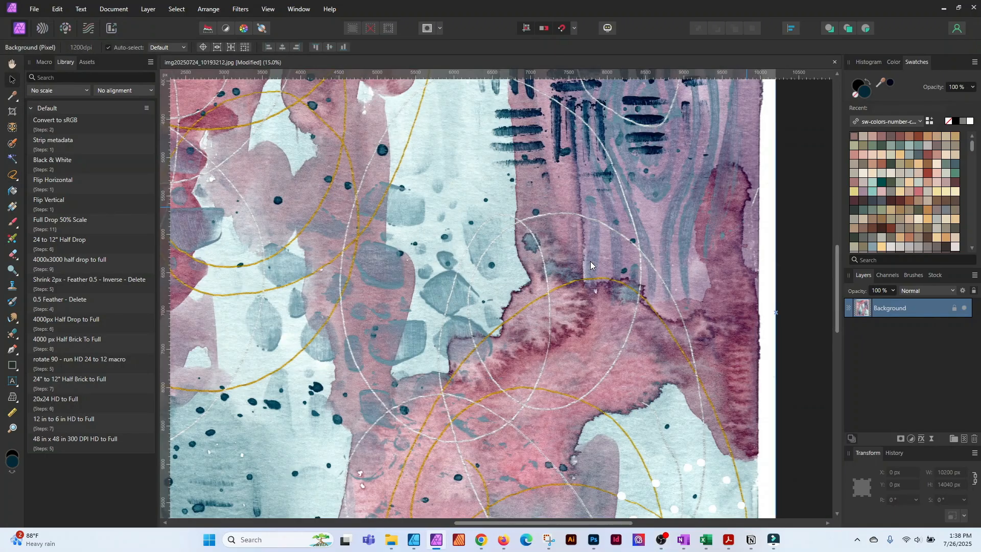
left_click_drag(372, 149, 480, 373)
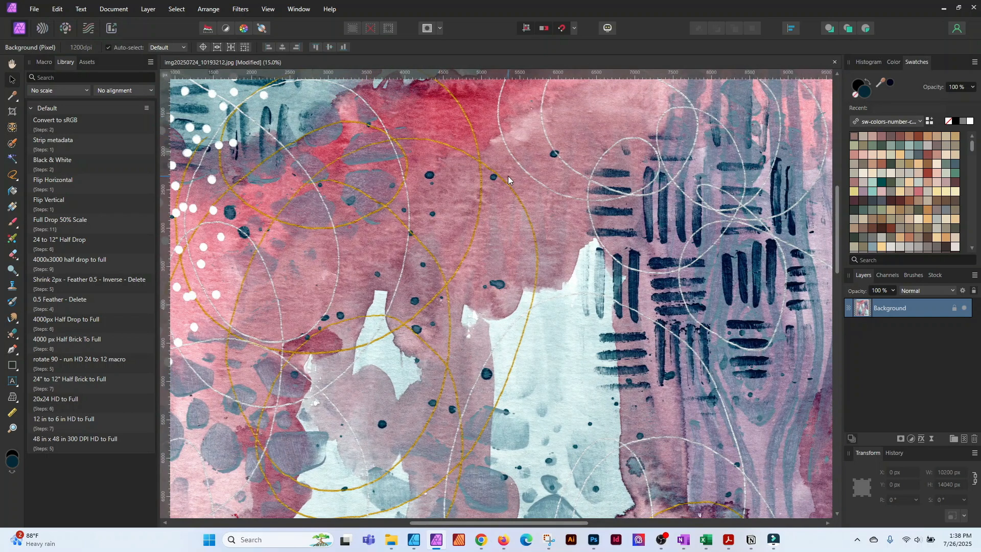
scroll(508, 175, "up", 3)
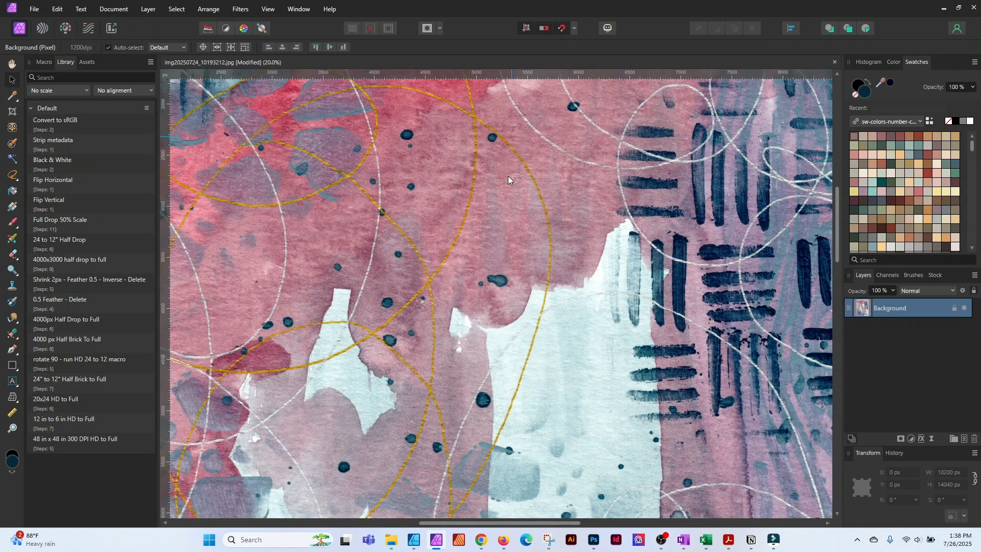
scroll(508, 175, "down", 3)
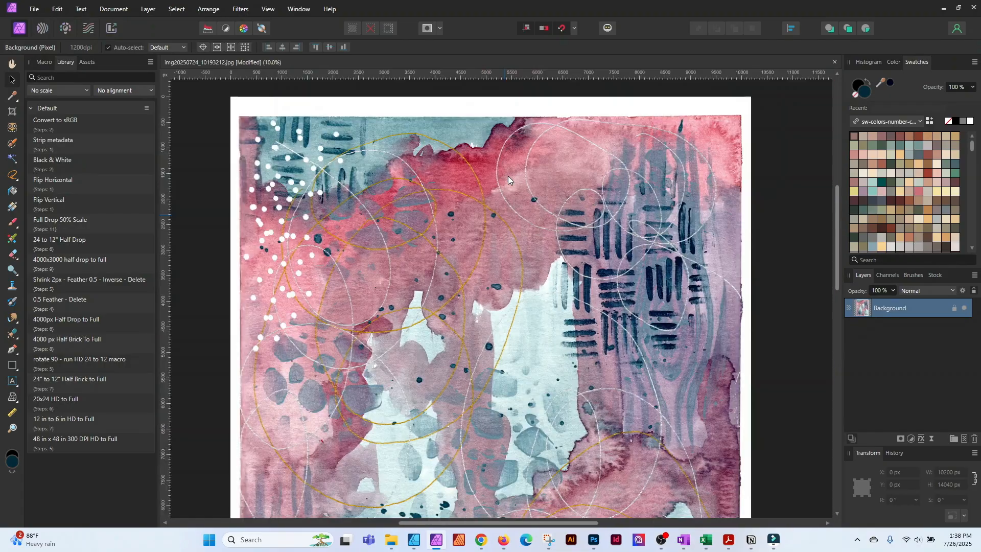
scroll(508, 176, "up", 3)
scroll(508, 176, "up", 1)
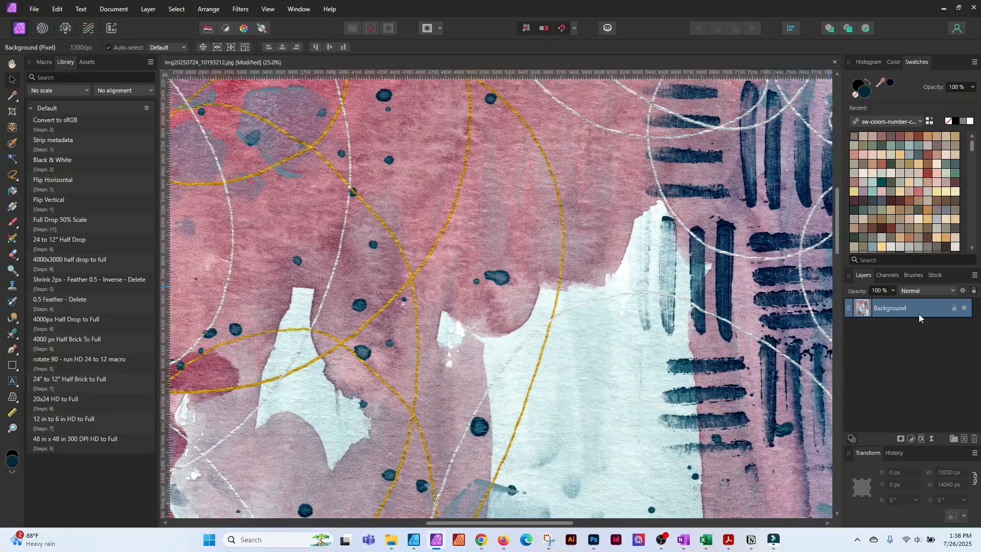
key("ctrl+j")
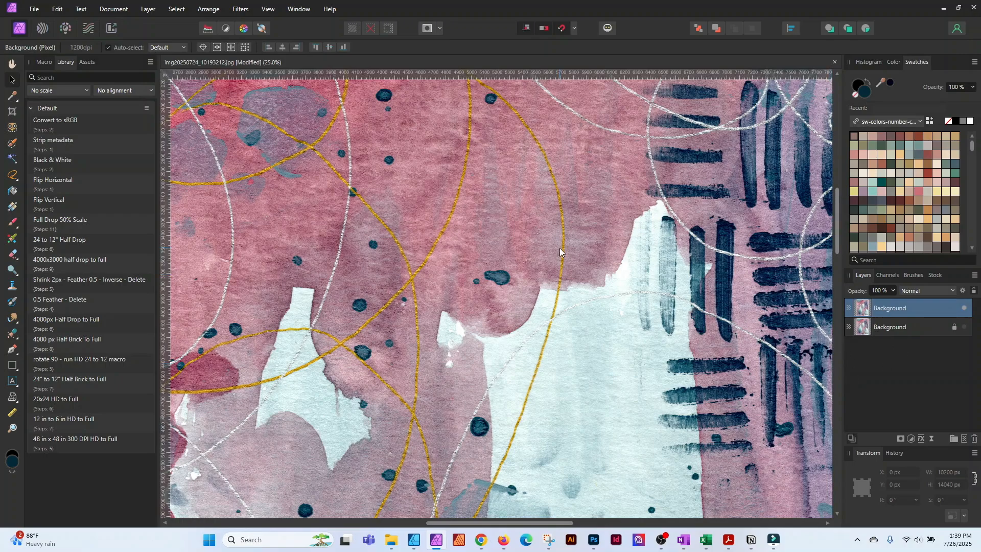
Choose Flood Select at 15% tolerance, sampling the current layer with Contiguous off, and fit the page.
key("ctrl+minus")
key("ctrl+minus")
key("ctrl+minus")
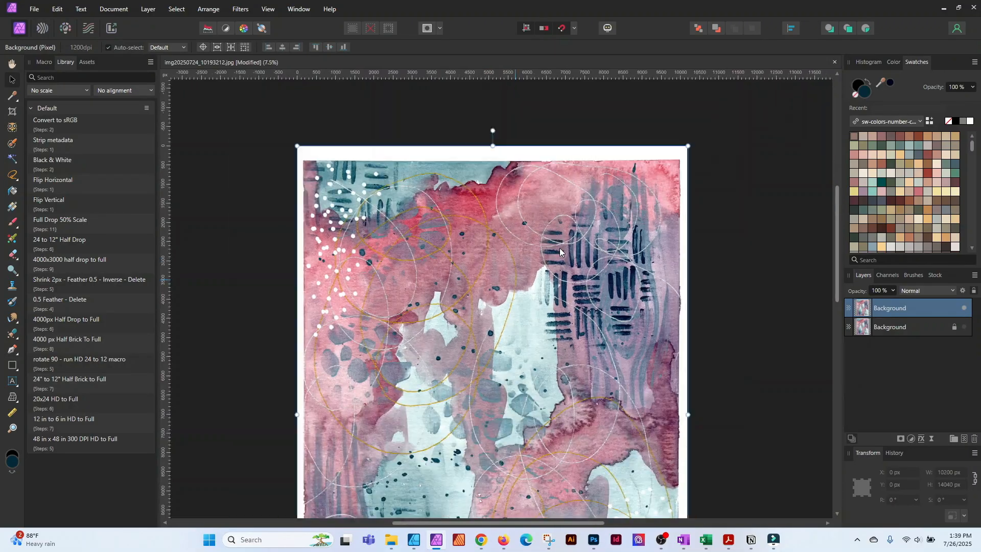
key("ctrl+minus")
key("space")
left_click_drag(548, 284, 543, 214)
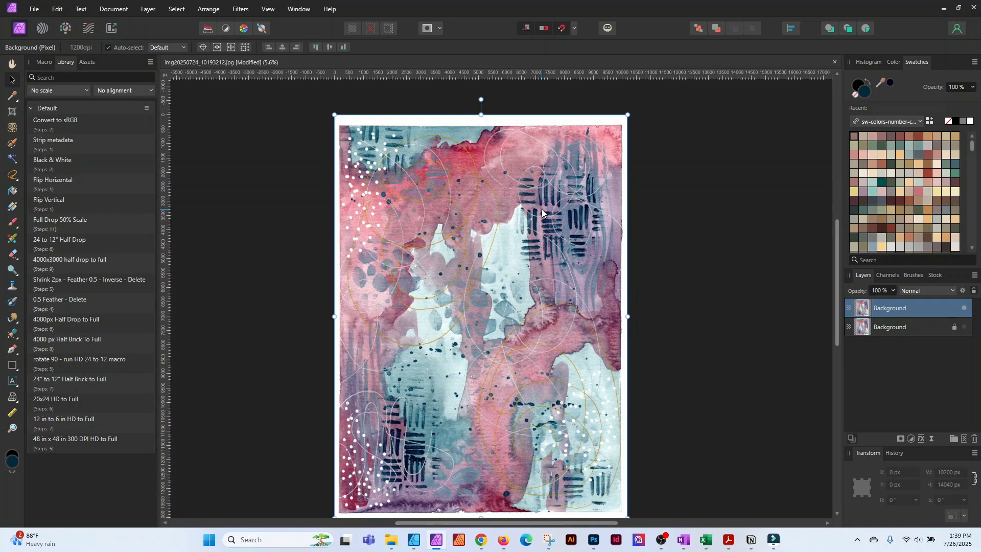
key("ctrl+plus")
key("ctrl+plus")
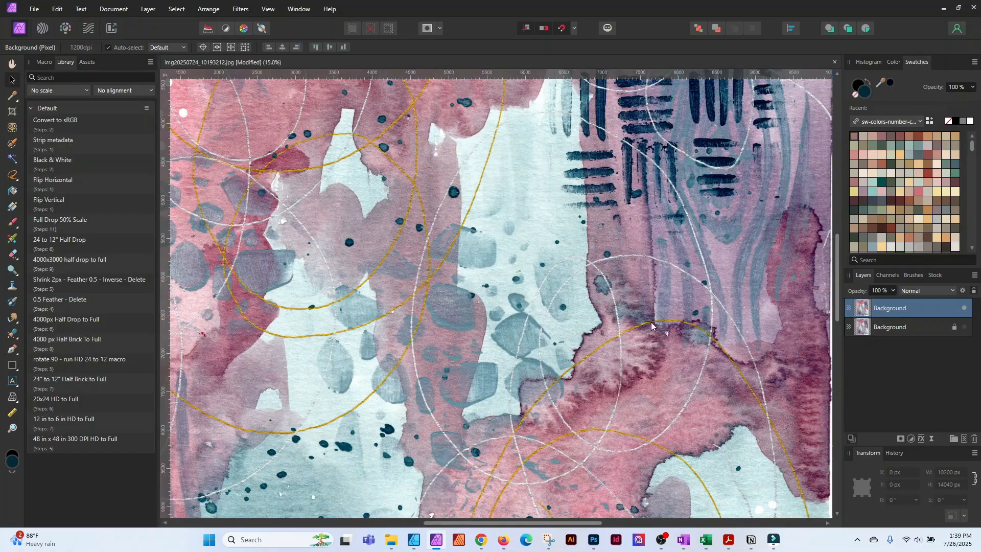
left_click(13, 159)
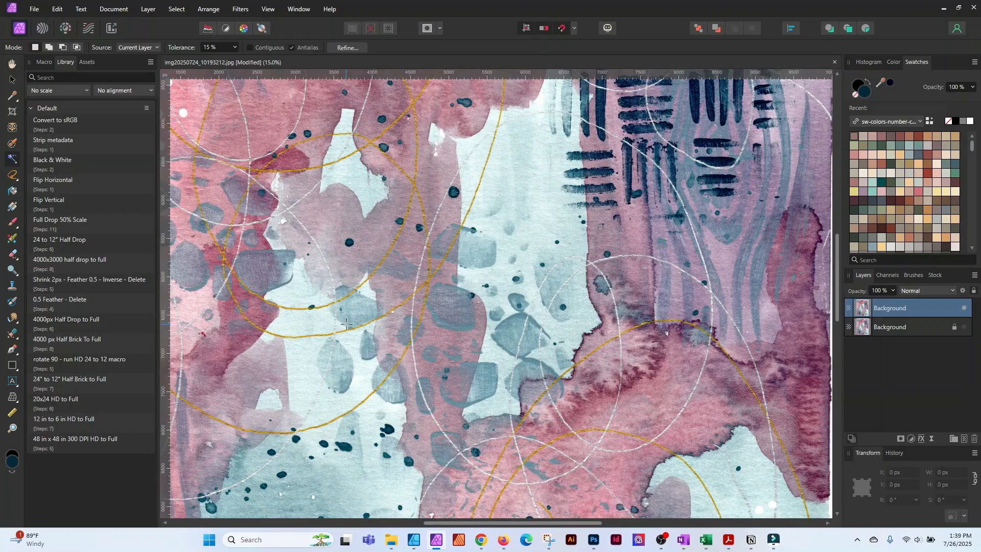
key("ctrl+0")
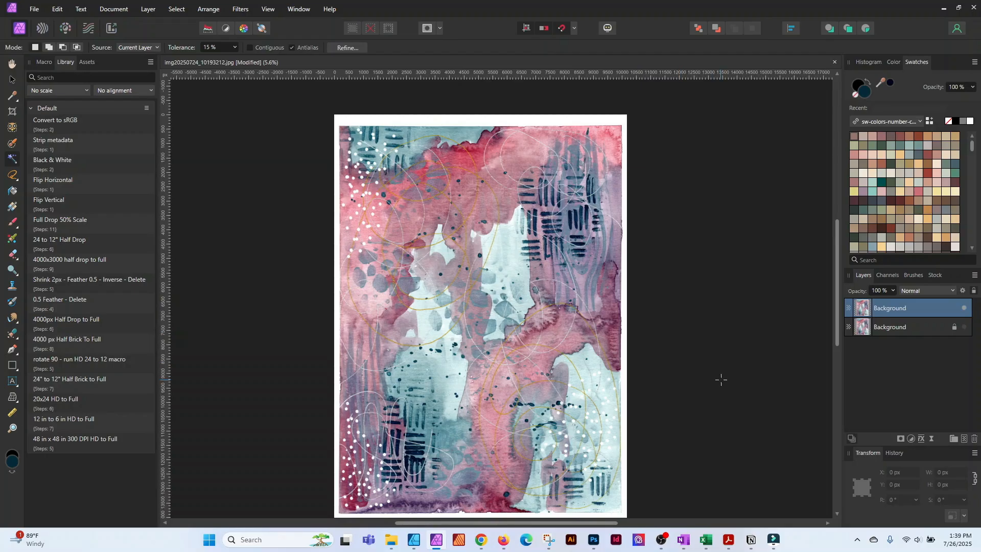
Zoom in on the crossing gold lines and flood-select one by dragging to set tolerance.
key("ctrl+plus")
key("ctrl+plus")
key("ctrl+plus")
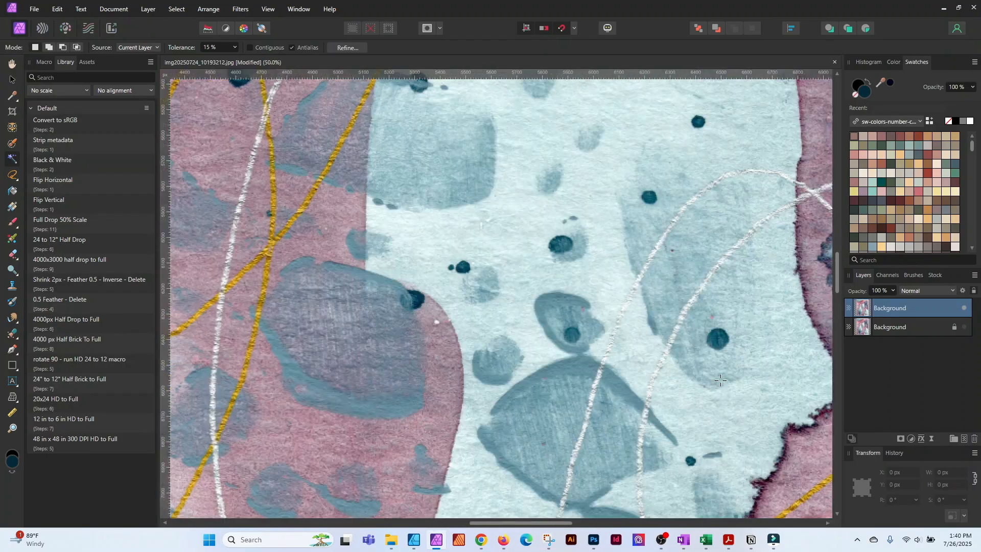
left_click_drag(448, 265, 800, 387)
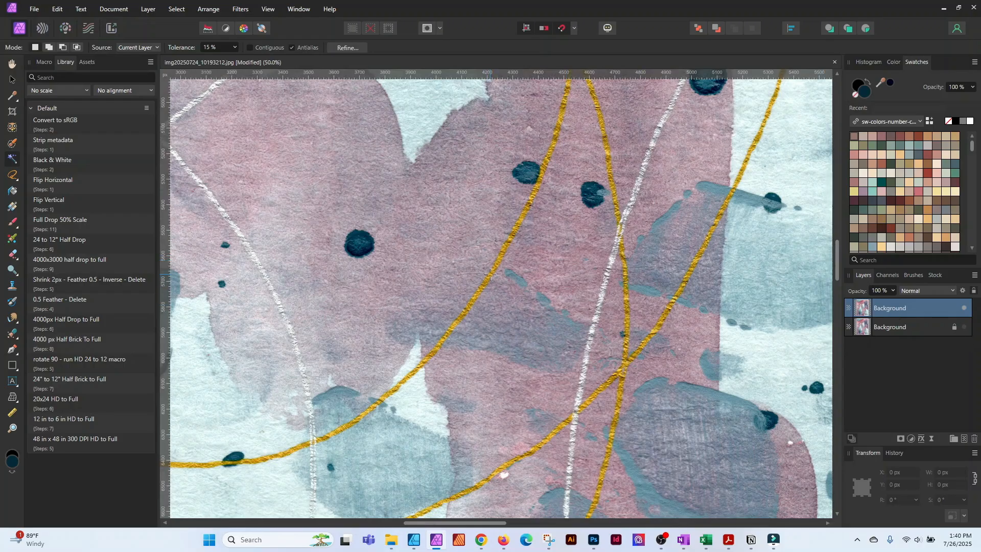
mouse_move(489, 274)
left_mouse_down()
mouse_move(446, 257)
mouse_move(474, 275)
left_mouse_up()
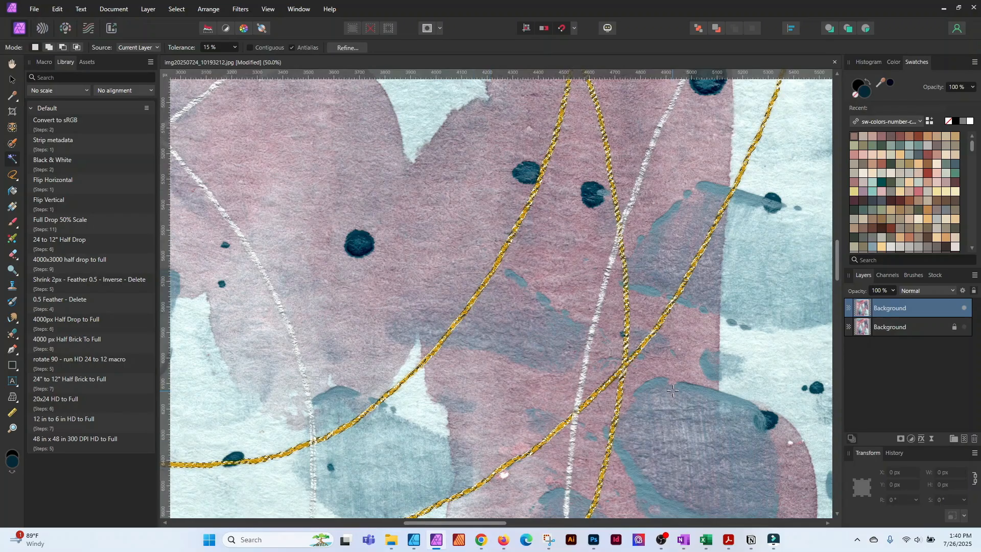
scroll(474, 276, "up", 1)
scroll(493, 295, "up", 2)
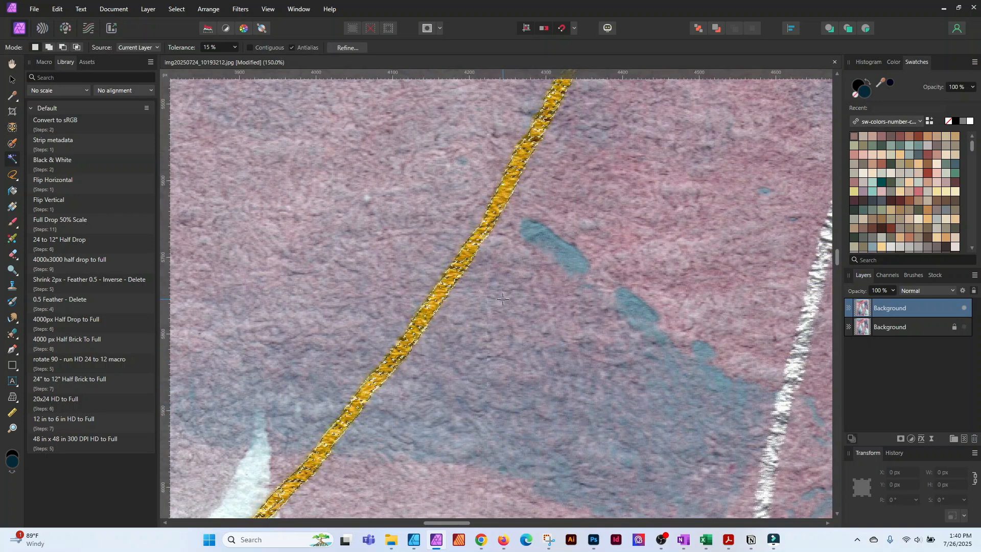
scroll(503, 299, "up", 2)
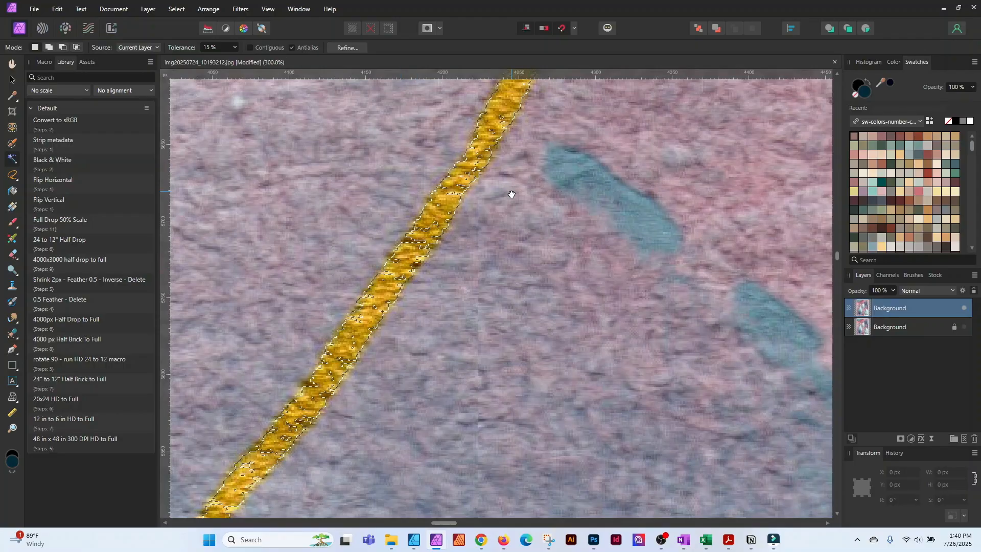
left_click_drag(511, 193, 686, 94)
left_click_drag(468, 439, 583, 213)
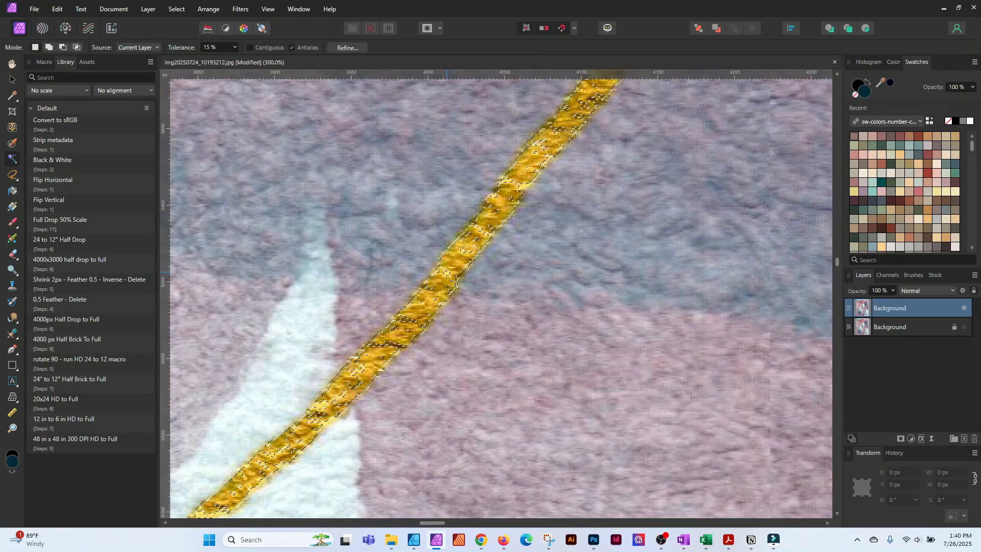
Add the missed gold patches to the selection, then zoom out to check it across the page.
left_click(446, 272)
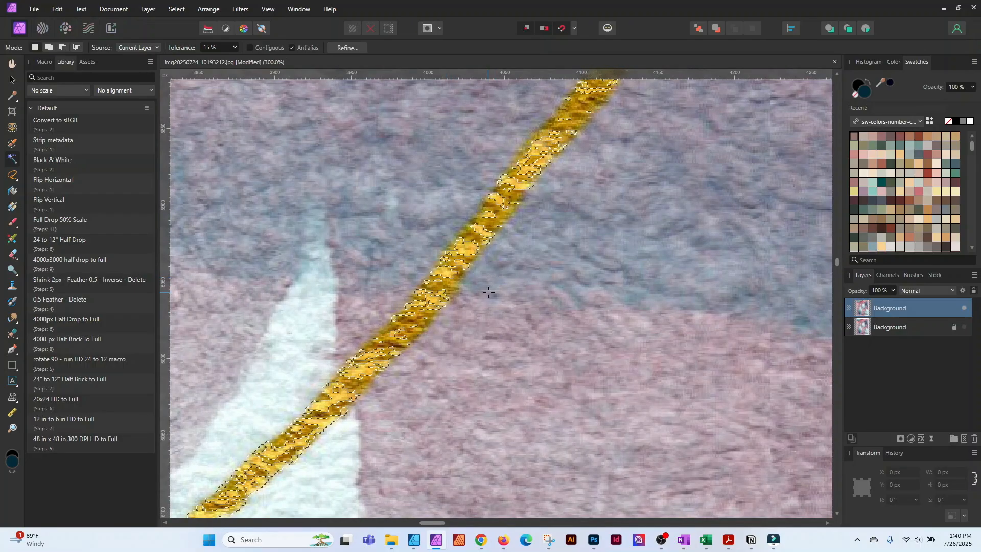
key("ctrl+z")
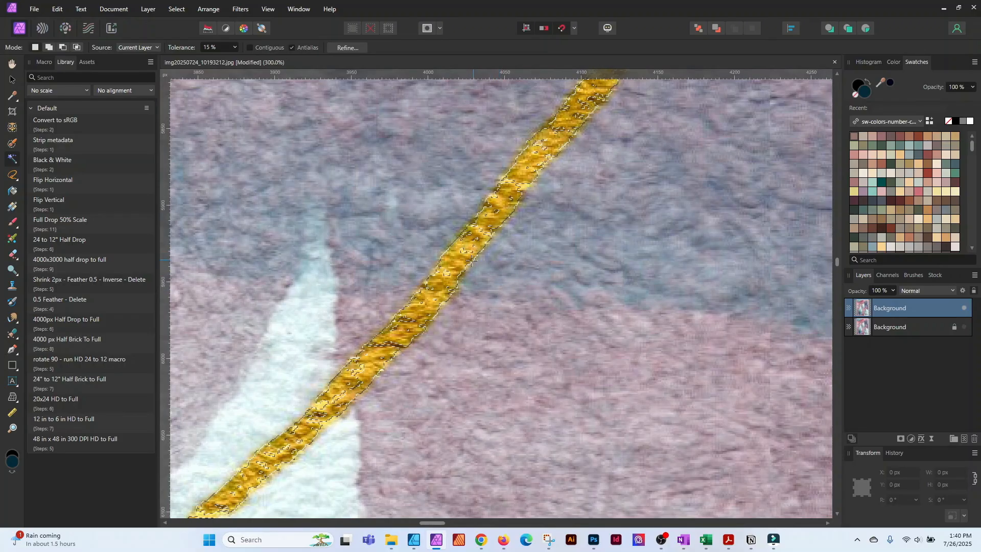
left_click(446, 274)
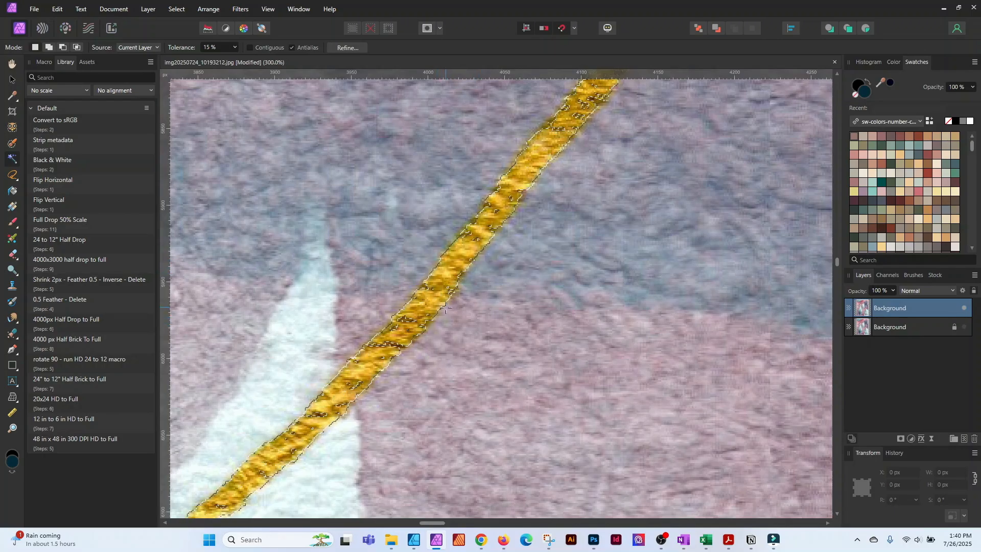
left_click(412, 319)
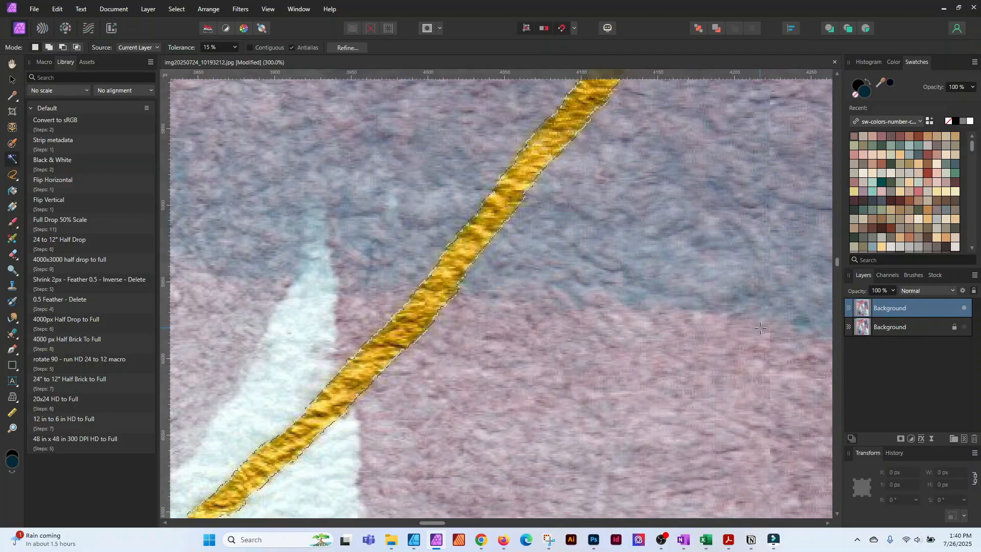
key("ctrl+minus")
key("ctrl+minus")
key("ctrl+minus")
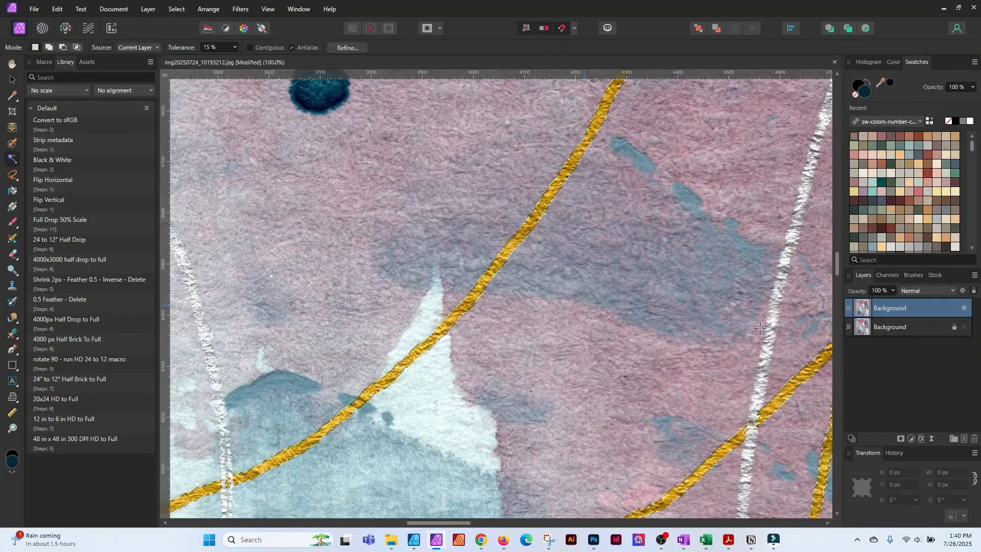
key("ctrl+minus")
key("ctrl+minus")
key("ctrl+minus")
key("ctrl+minus")
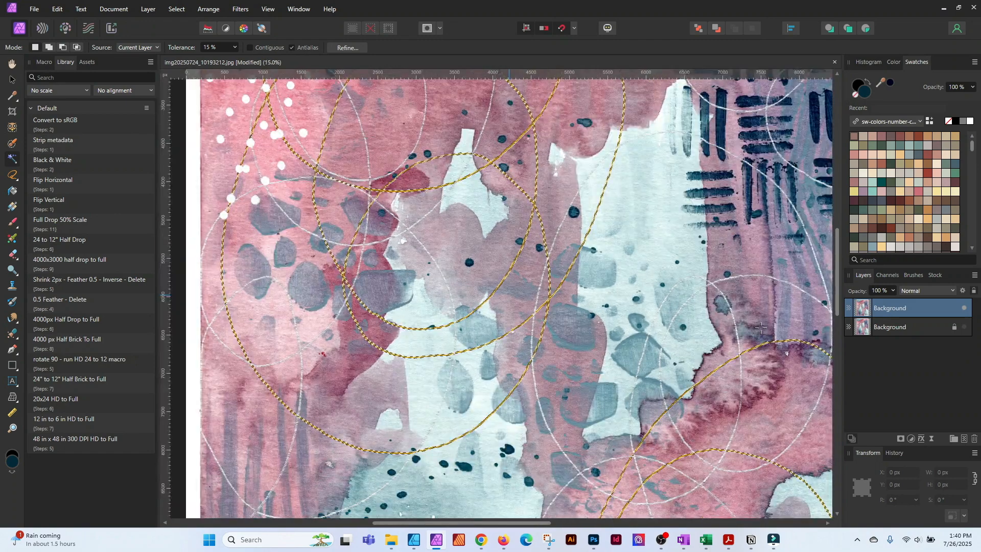
key("ctrl+minus")
key("ctrl+minus")
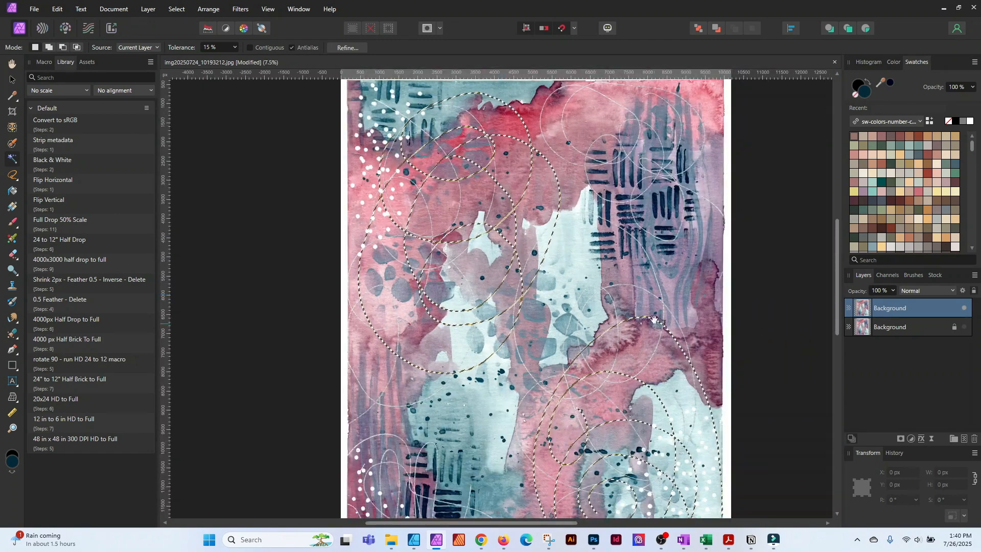
left_click_drag(654, 319, 589, 329)
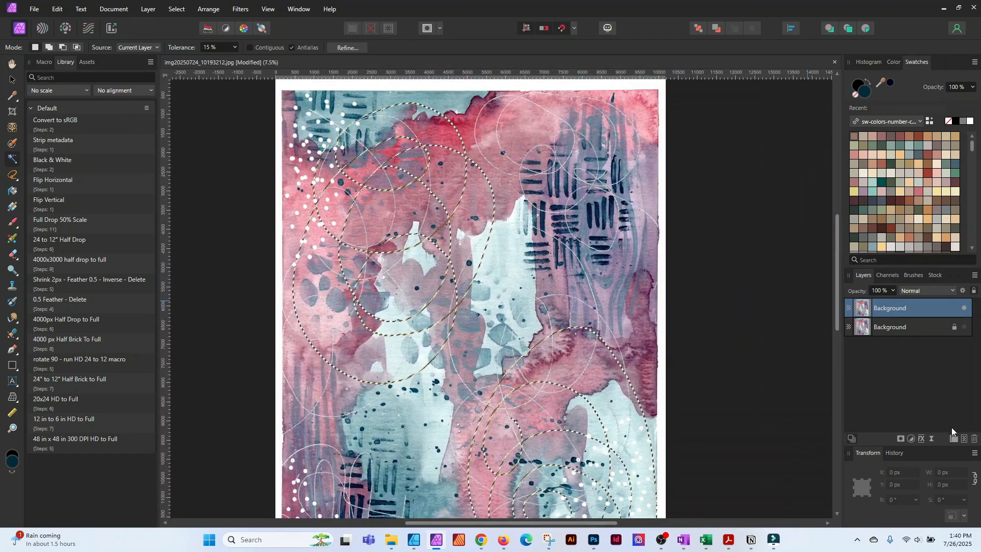
Add a new Pixel layer and flood-fill the selected gold lines with light cream.
left_click(953, 438)
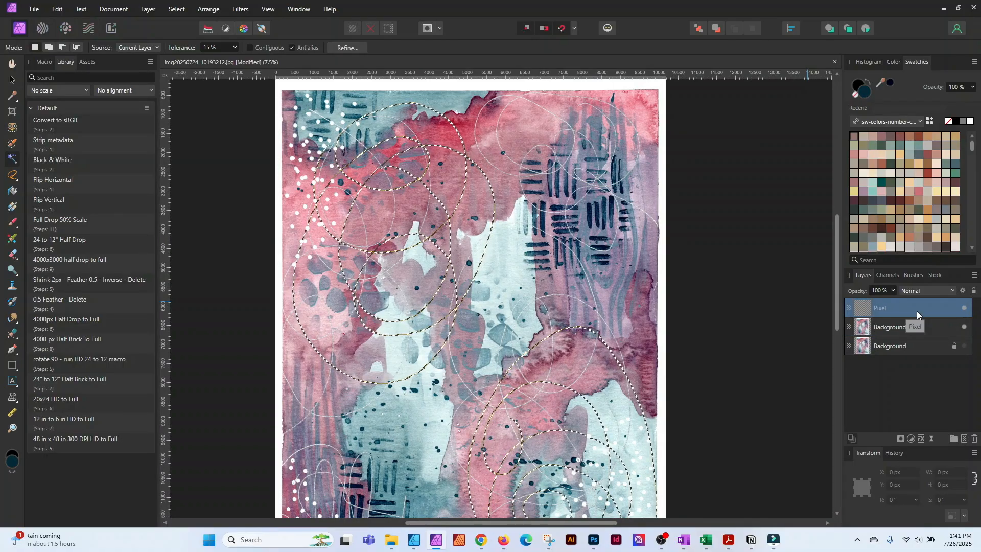
key("ctrl+plus")
key("ctrl+plus")
key("ctrl+plus")
key("ctrl+plus")
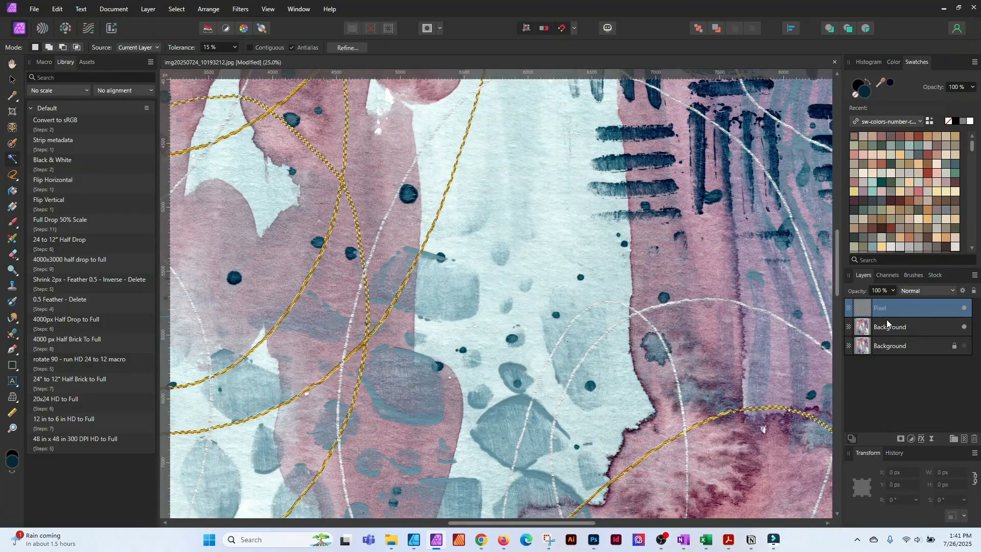
left_click(12, 192)
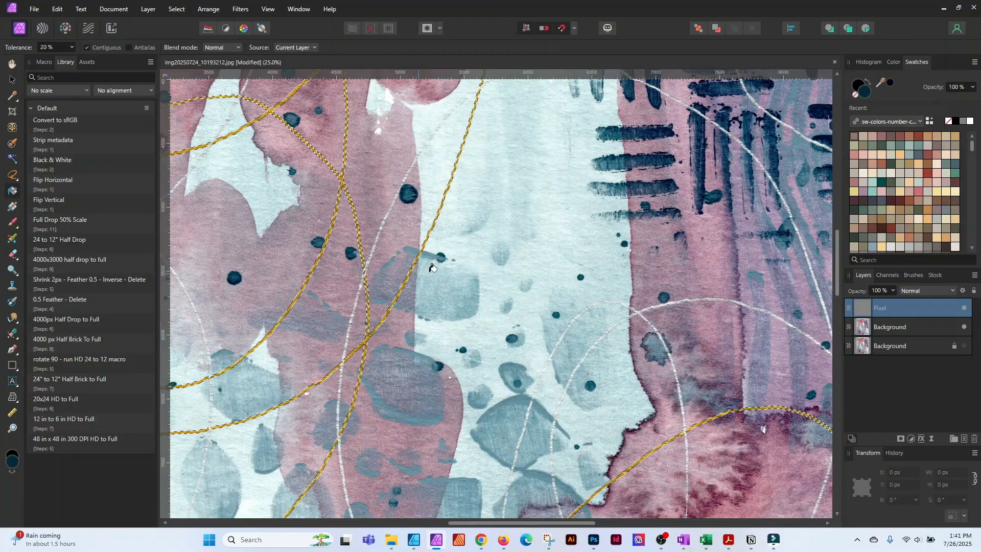
key("ctrl+plus")
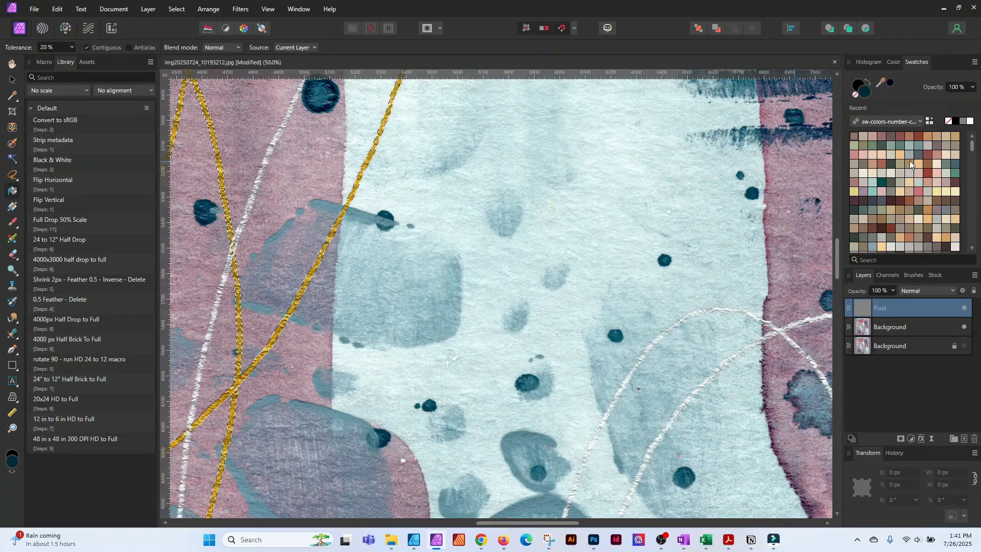
left_click(863, 173)
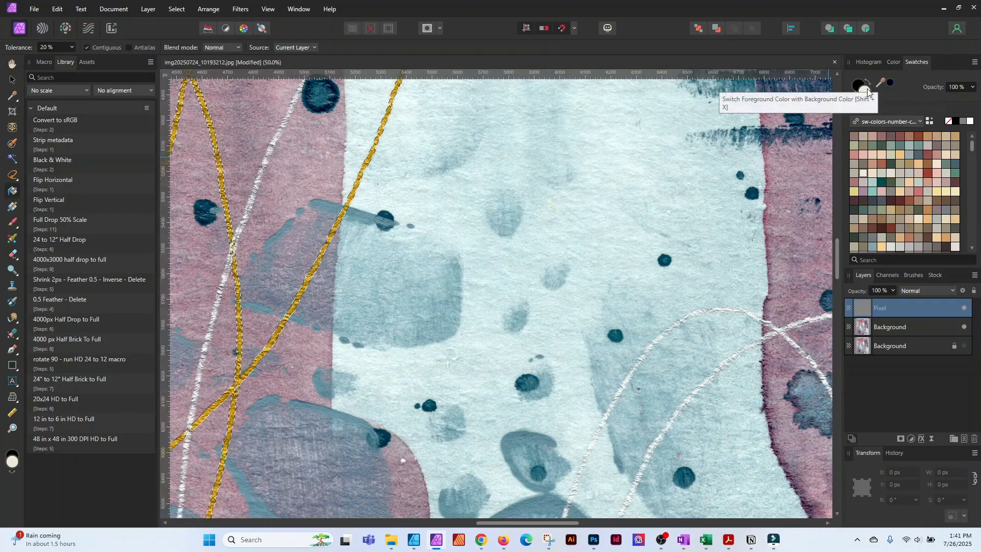
left_click(303, 294)
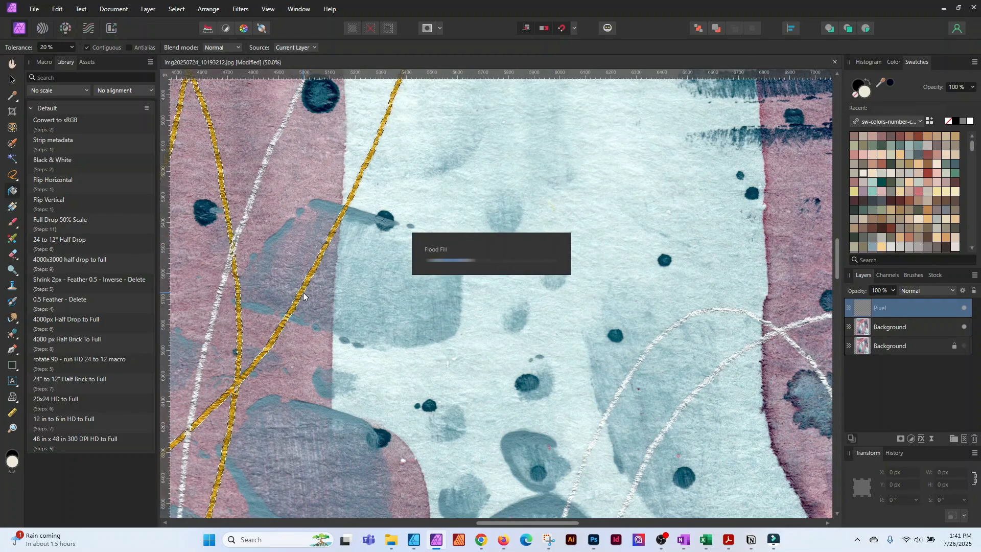
key("ctrl+minus")
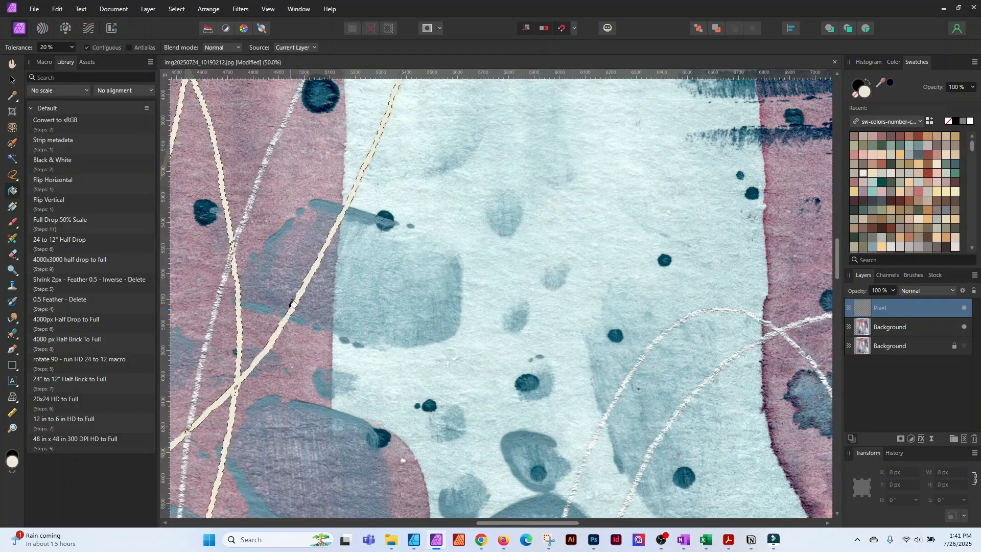
key("ctrl+minus")
key("ctrl+minus")
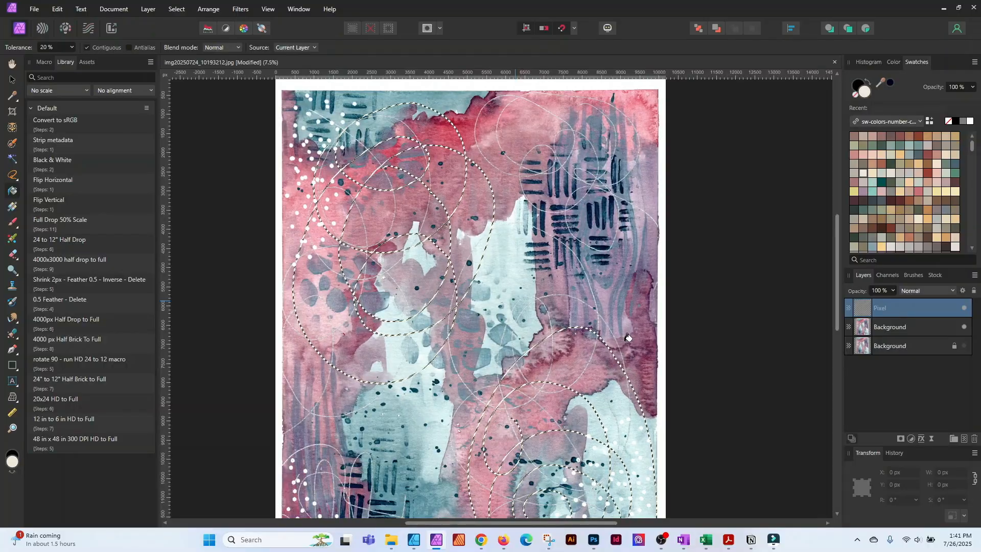
Inspect the cream lines across the card, then deselect to reveal them.
left_click_drag(422, 159, 491, 205)
key("ctrl+plus")
key("ctrl+plus")
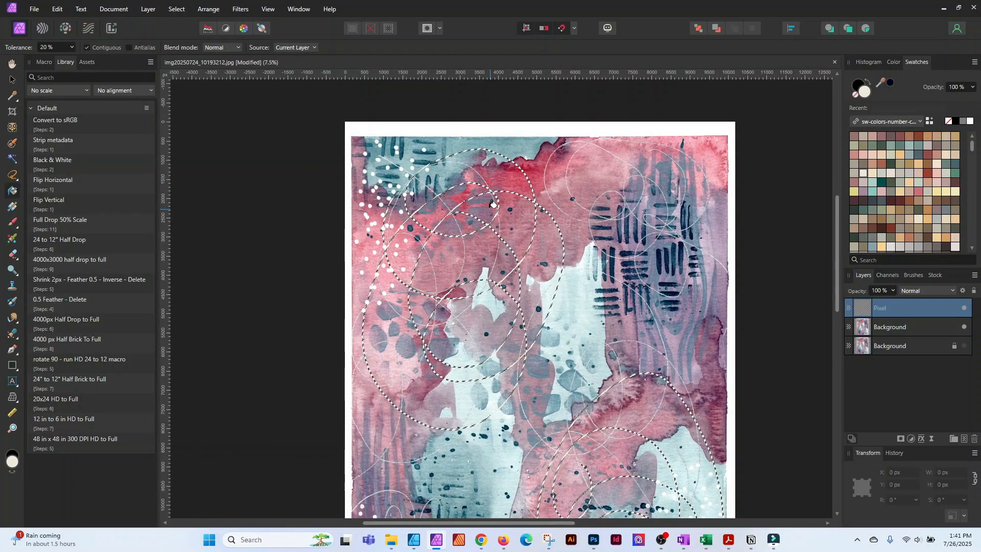
key("ctrl+plus")
key("ctrl+plus")
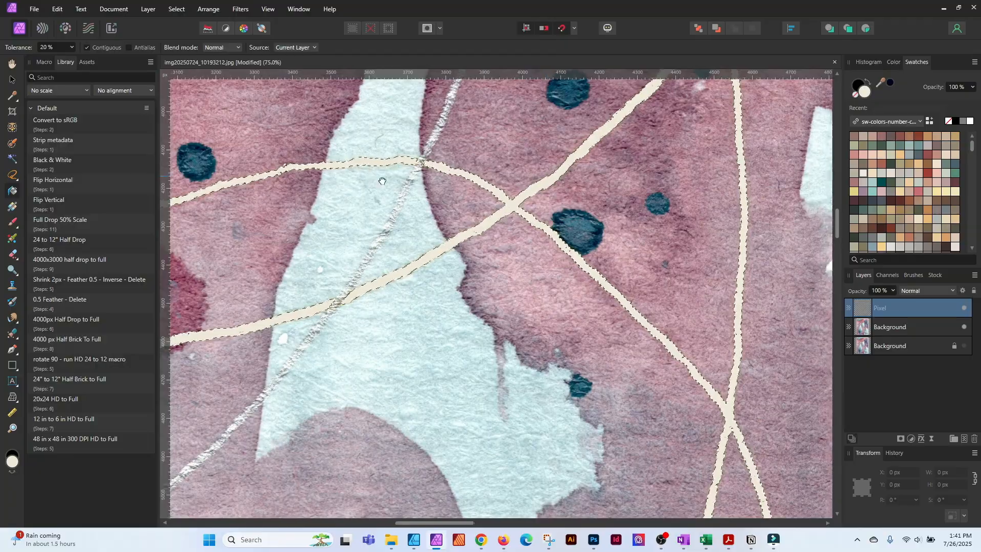
left_click_drag(383, 182, 800, 454)
left_click_drag(435, 190, 758, 418)
left_click_drag(655, 223, 575, 426)
left_click_drag(652, 204, 359, 344)
left_click_drag(770, 228, 413, 148)
left_click_drag(629, 334, 408, 33)
left_click_drag(634, 447, 429, 65)
left_click_drag(674, 398, 421, 52)
left_click_drag(658, 475, 439, 10)
left_click_drag(562, 385, 494, 214)
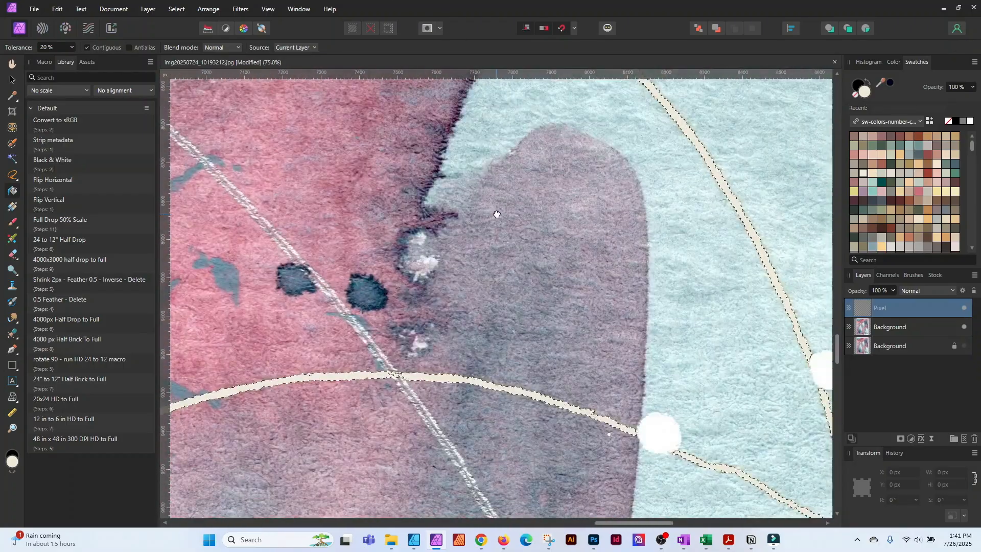
key("ctrl+minus")
key("ctrl+minus")
key("ctrl+minus")
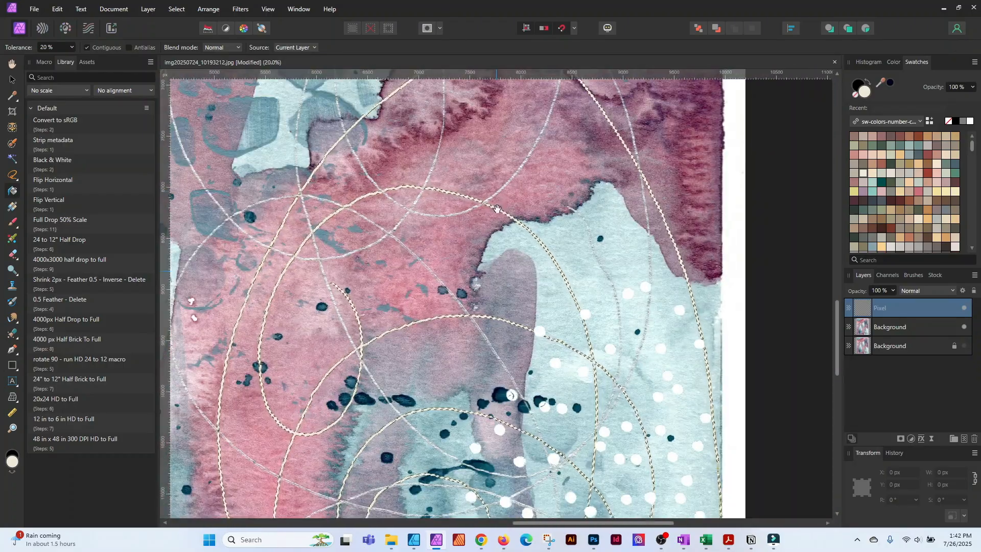
left_click_drag(538, 275, 545, 142)
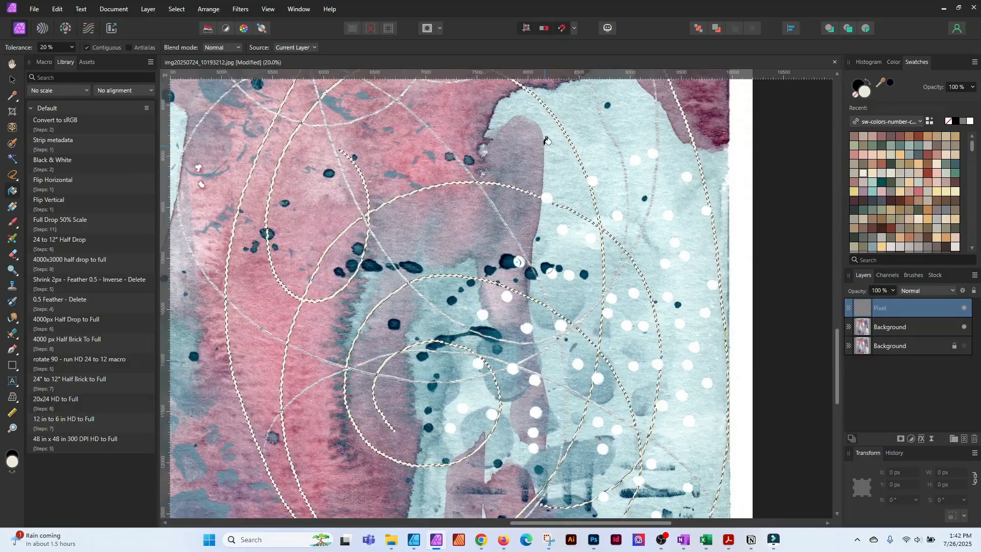
key("ctrl+minus")
key("ctrl+minus")
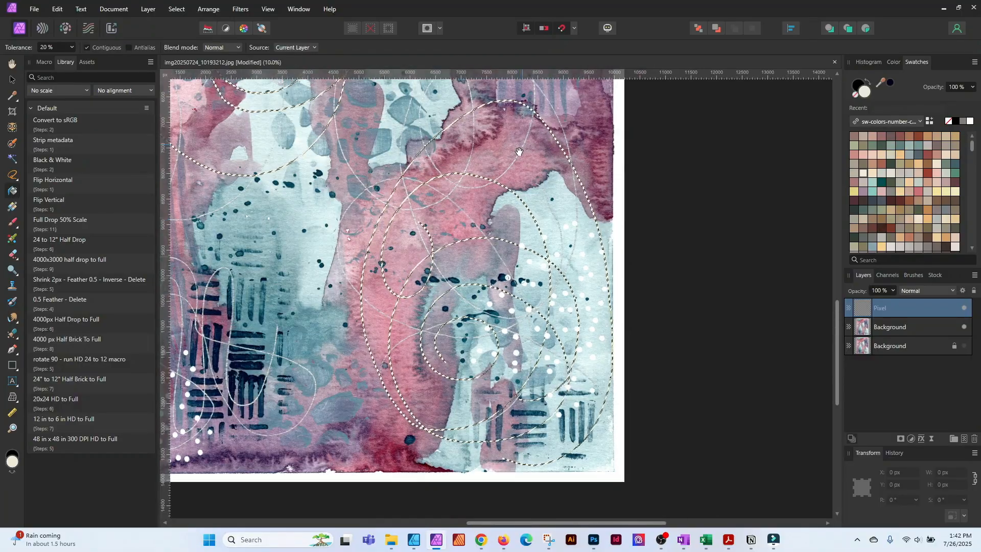
left_click_drag(480, 232, 539, 232)
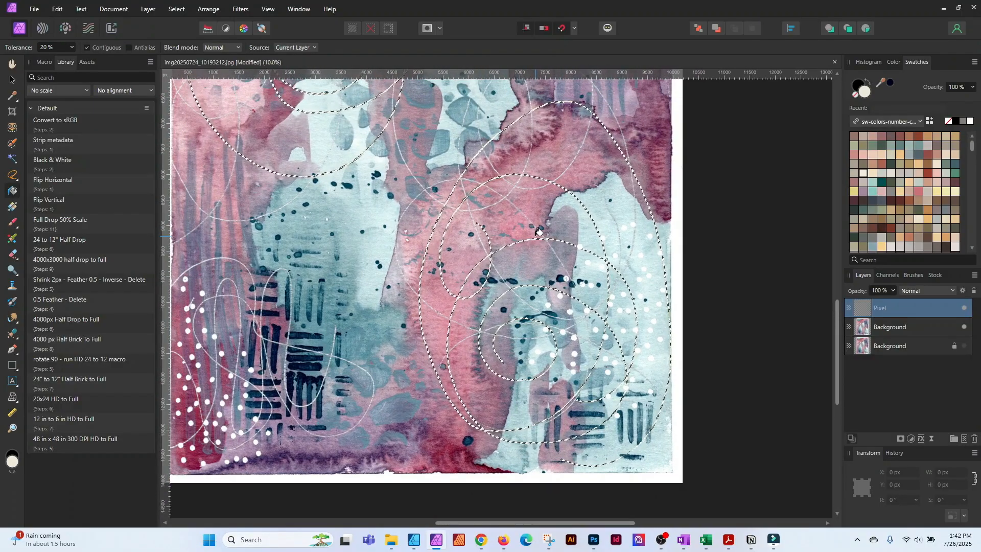
key("ctrl+minus")
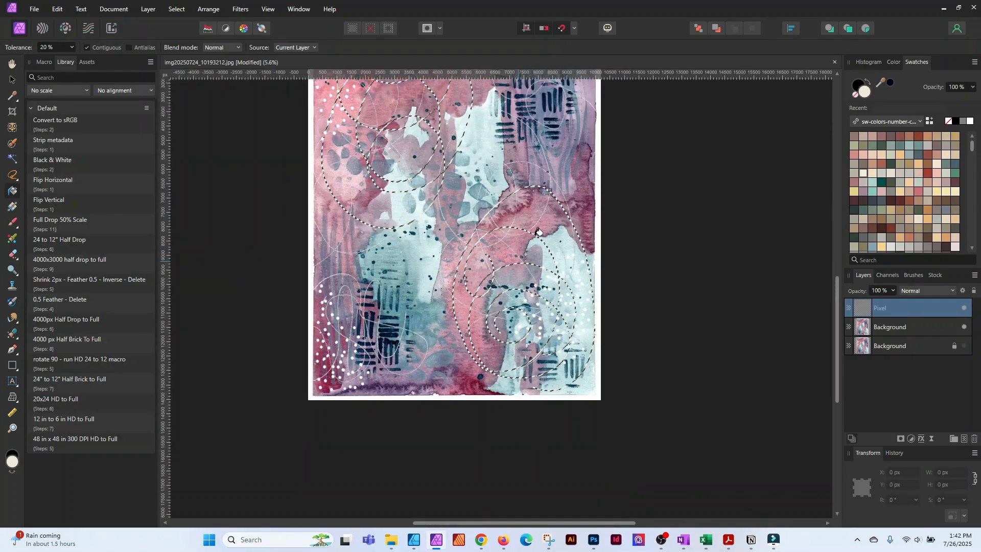
left_click_drag(656, 226, 663, 317)
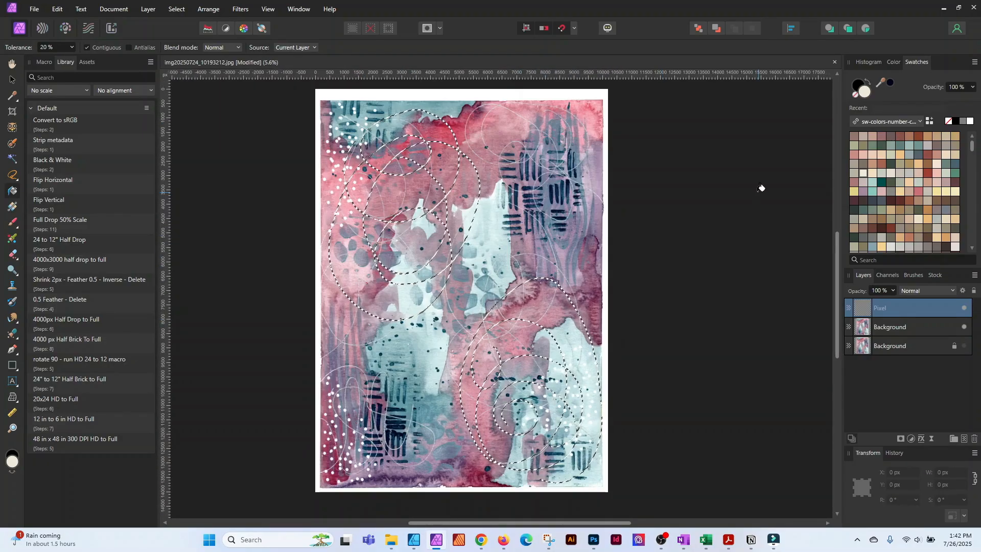
key("ctrl+d")
key("ctrl+plus")
key("ctrl+plus")
key("ctrl+plus")
key("ctrl+plus")
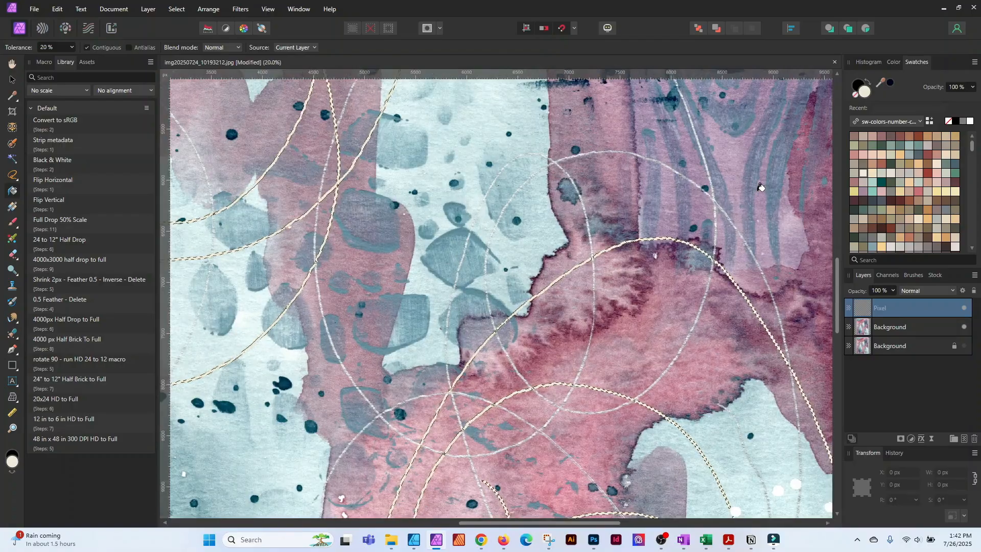
key("ctrl+plus")
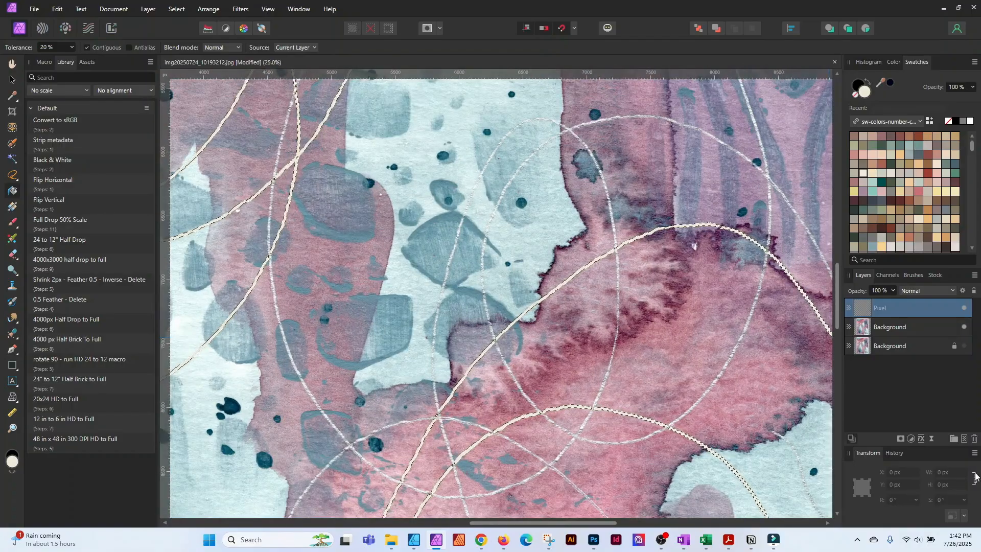
Add another Pixel layer and flood-fill the diagonal line with dark teal.
left_click(964, 439)
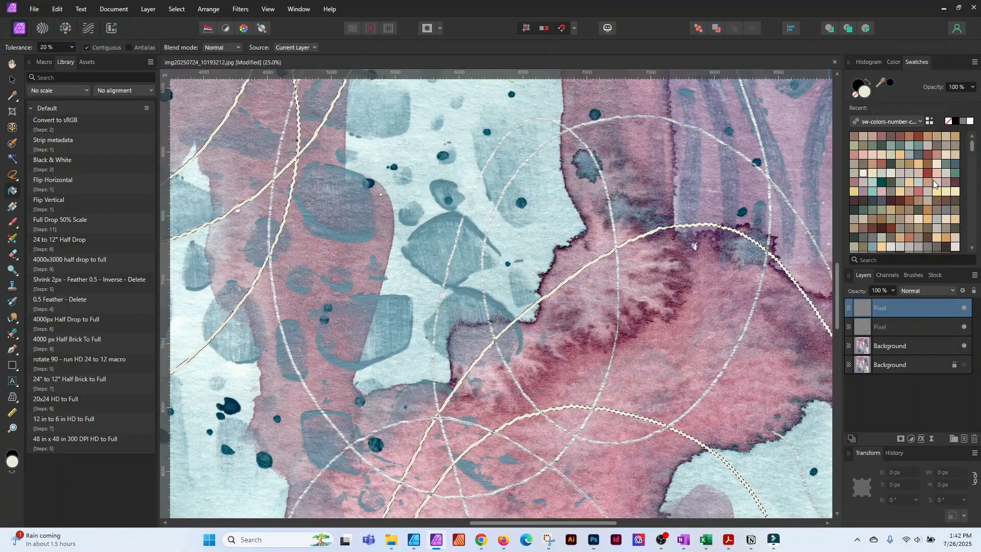
left_click(955, 164)
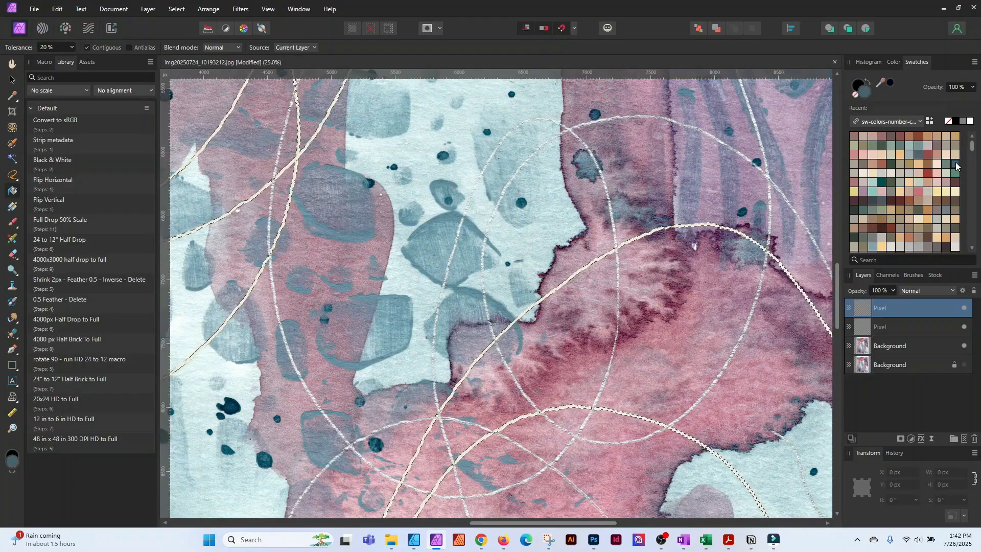
key("ctrl+plus")
key("ctrl+plus")
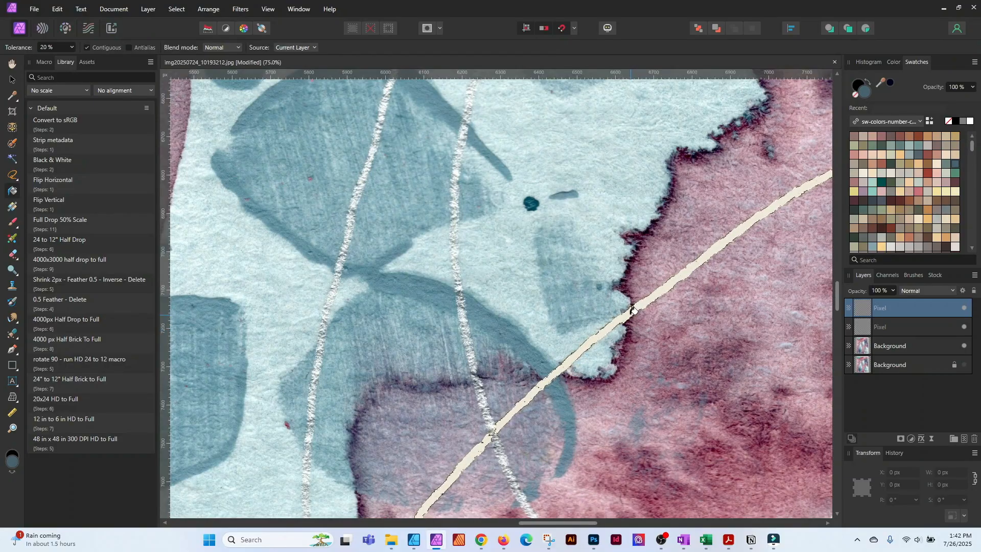
left_click(572, 354)
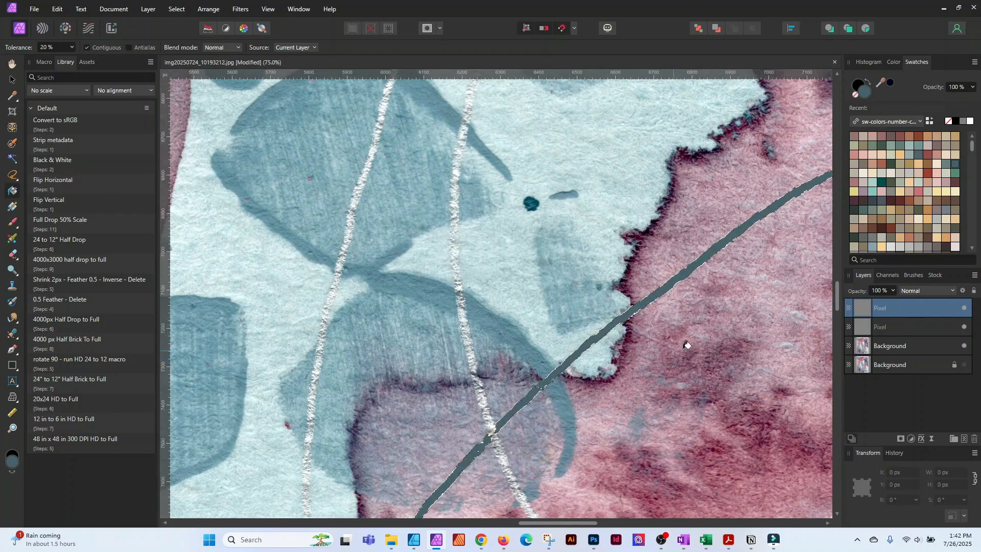
scroll(703, 343, "down", 3)
scroll(704, 342, "down", 5)
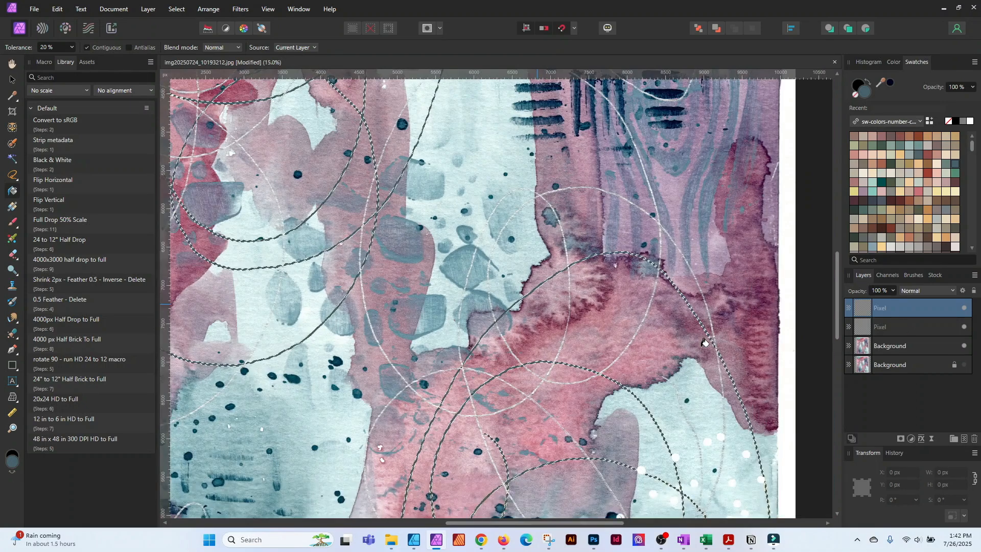
Deselect, hide the teal-line layer, and make the second Pixel layer the active layer.
key("ctrl+d")
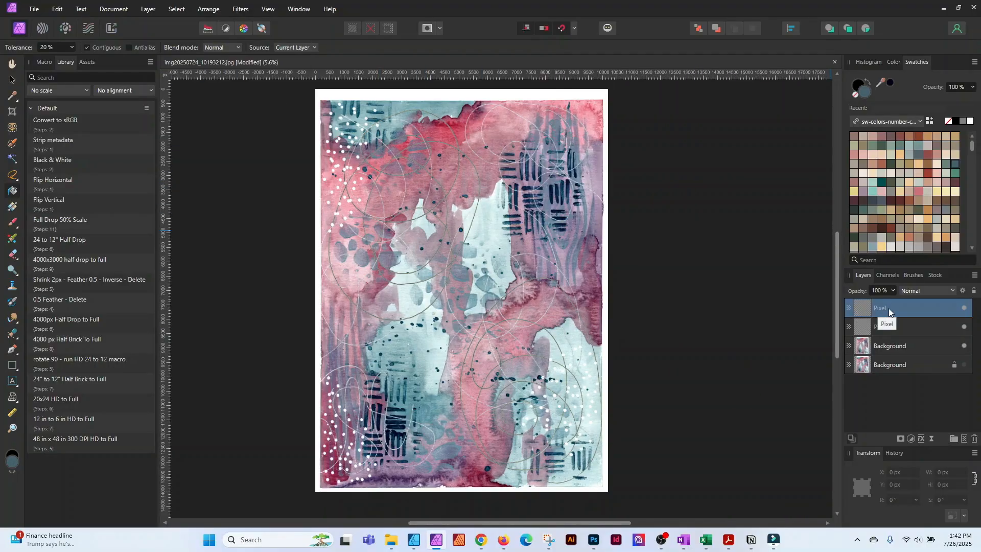
key("ctrl+plus")
key("ctrl+plus")
key("ctrl+plus")
key("ctrl+plus")
key("ctrl+plus")
key("ctrl+plus")
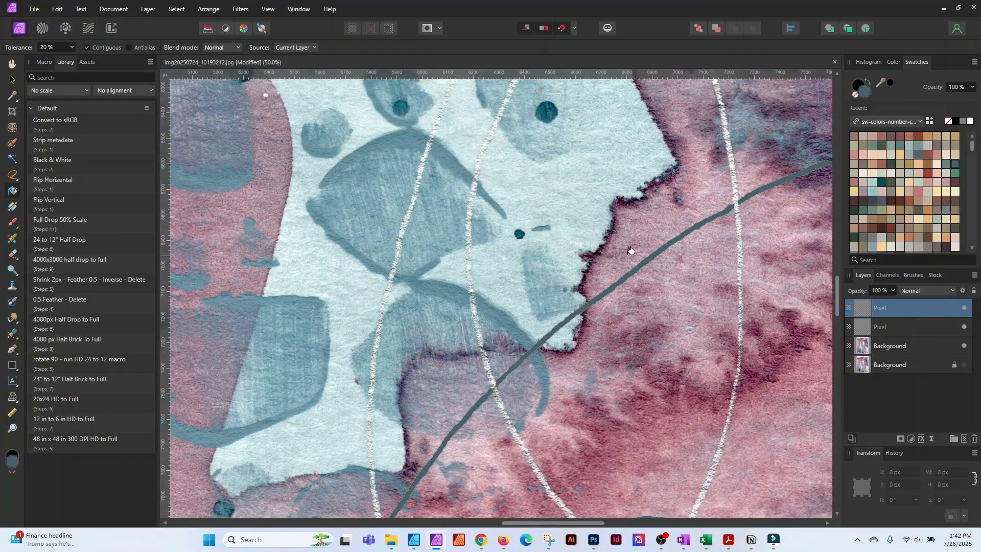
left_click(964, 308)
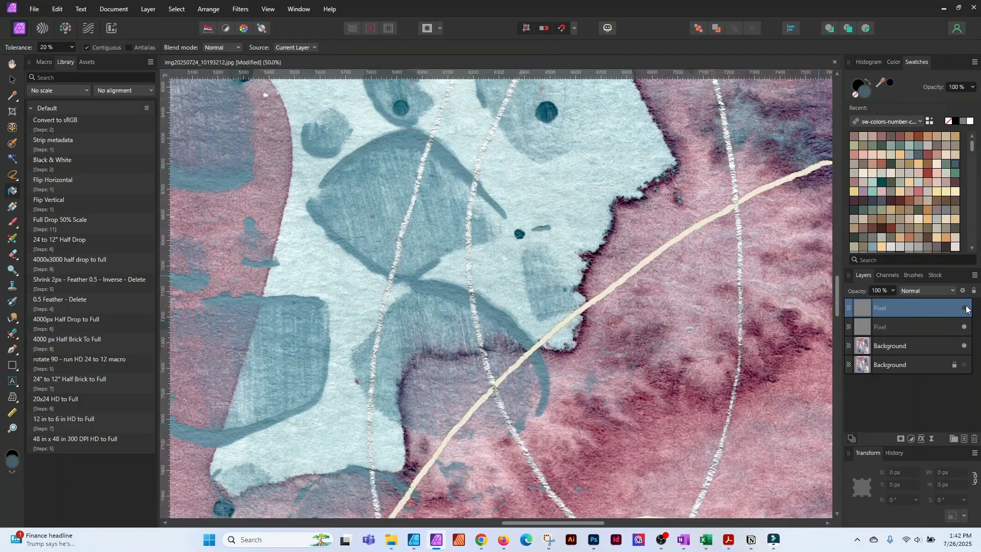
key("ctrl+0")
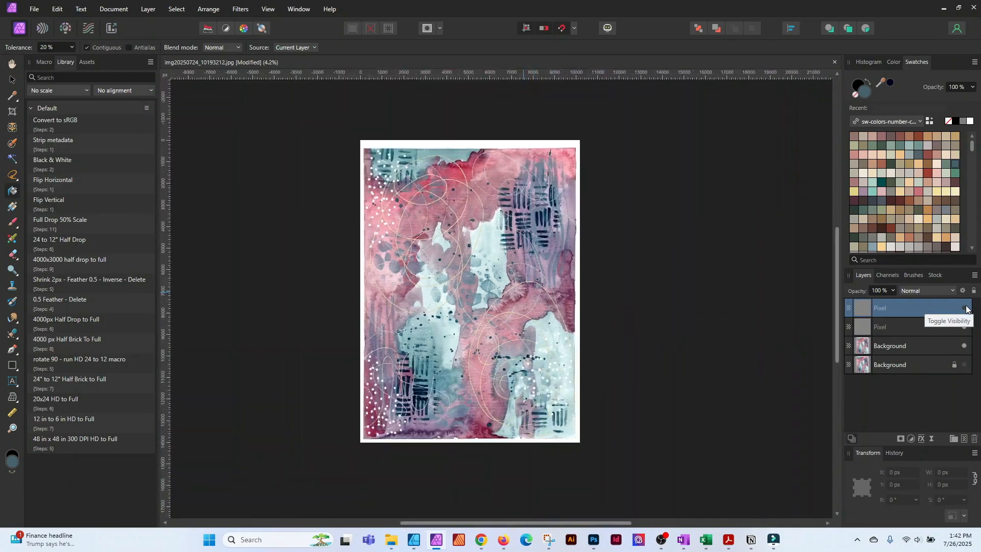
left_click(867, 328)
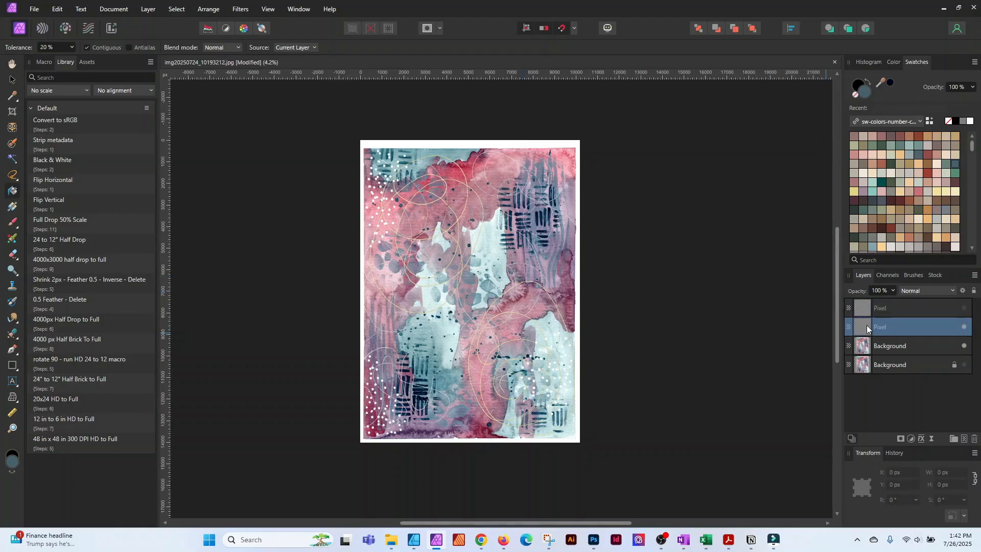
Add an HSL adjustment to the line layer with Saturation Shift -100% and Luminosity Shift 100%.
left_click(912, 440)
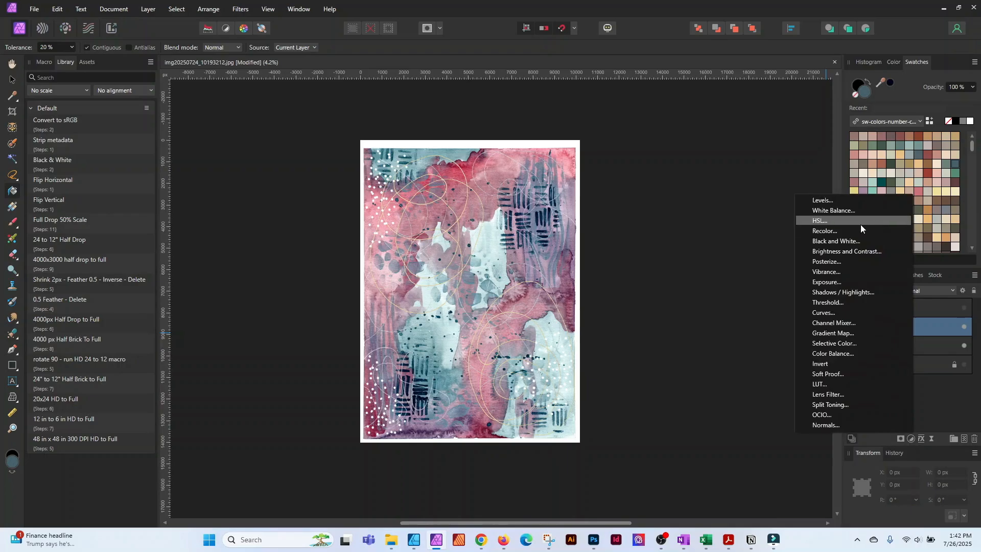
left_click(819, 222)
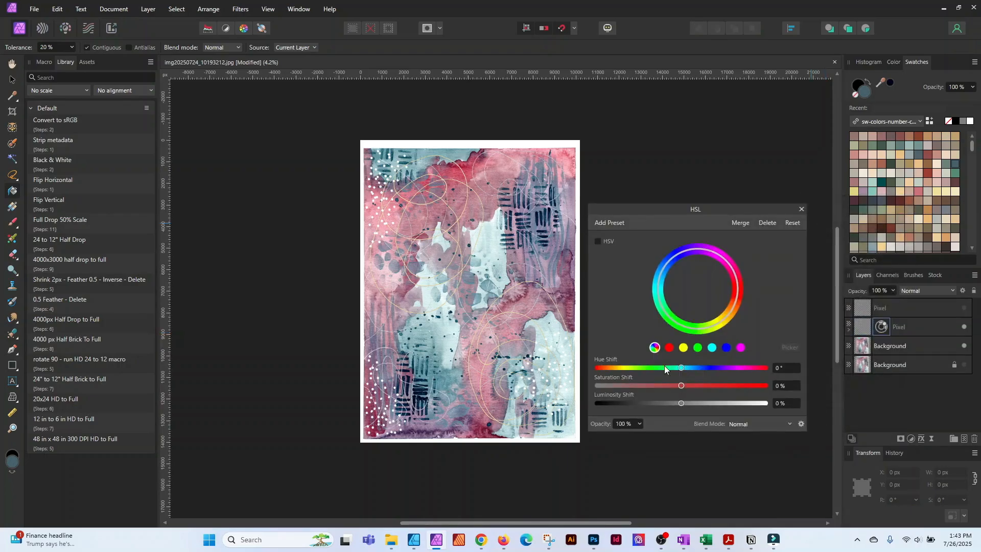
left_click_drag(673, 384, 584, 385)
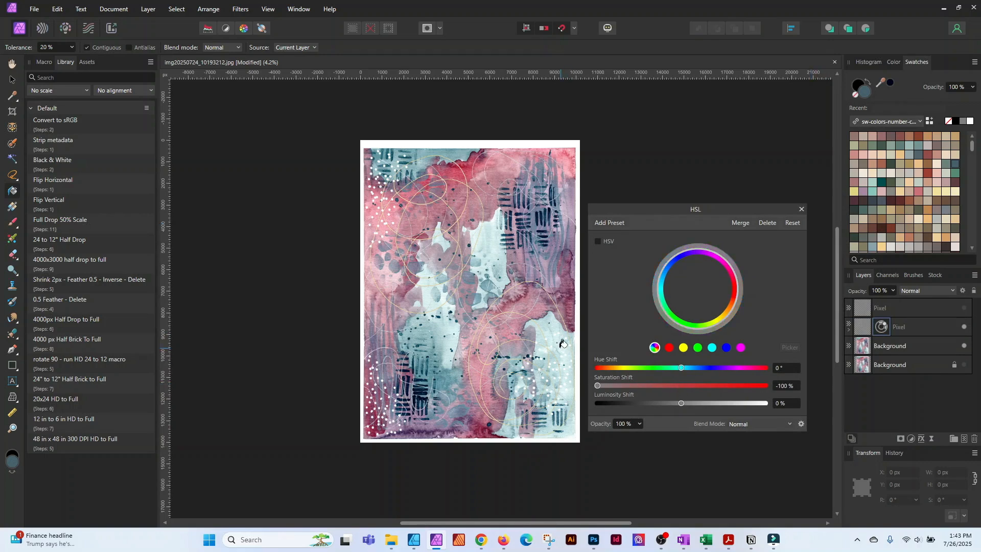
left_click_drag(682, 403, 795, 408)
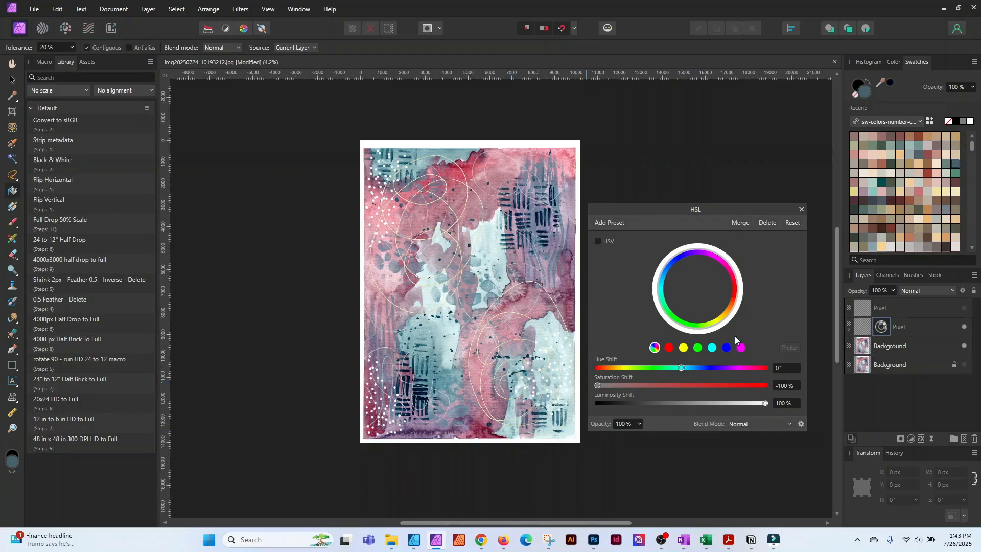
key("ctrl+equal")
key("ctrl+equal")
key("ctrl+equal")
key("ctrl+equal")
key("ctrl+equal")
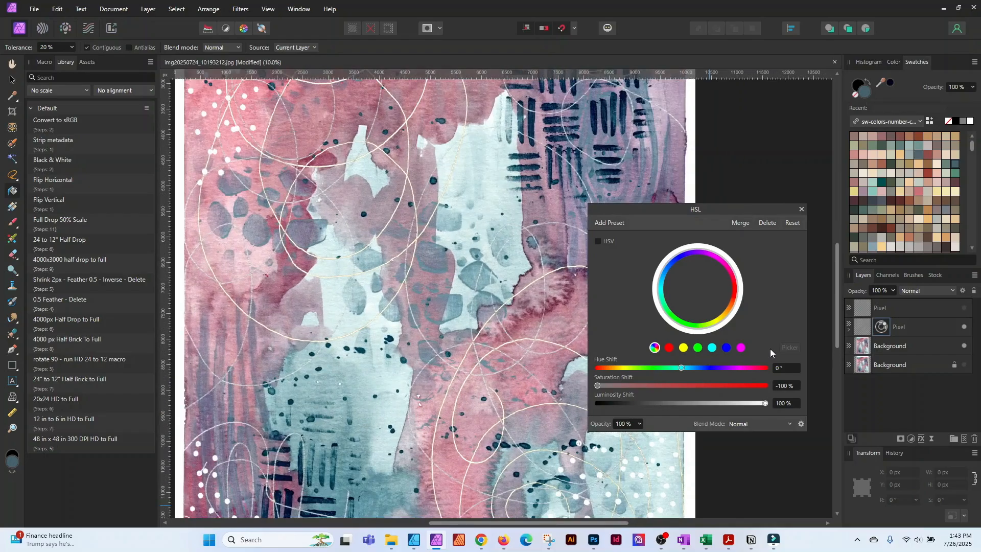
key("ctrl+equal")
key("ctrl+equal")
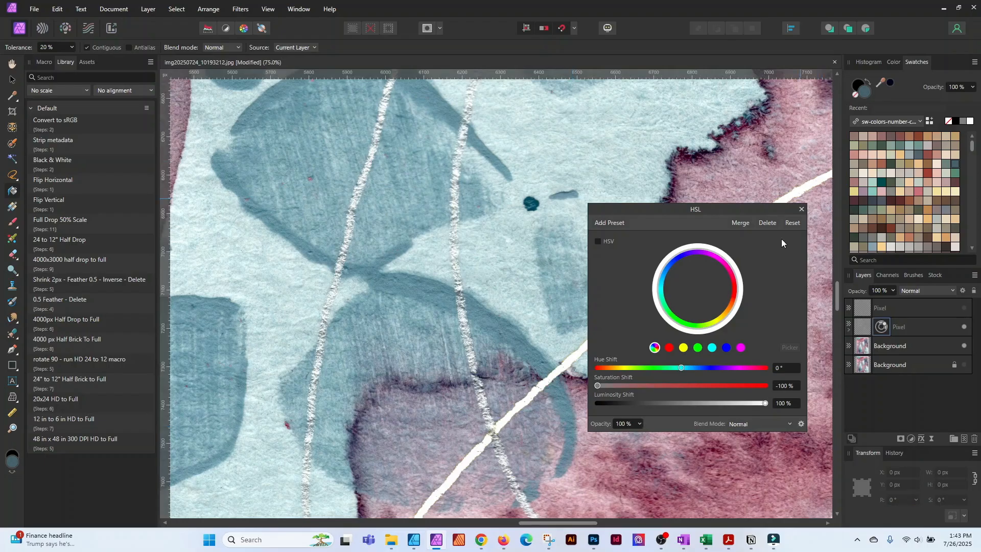
Set the HSL adjustment's blend mode to Add.
left_click(739, 423)
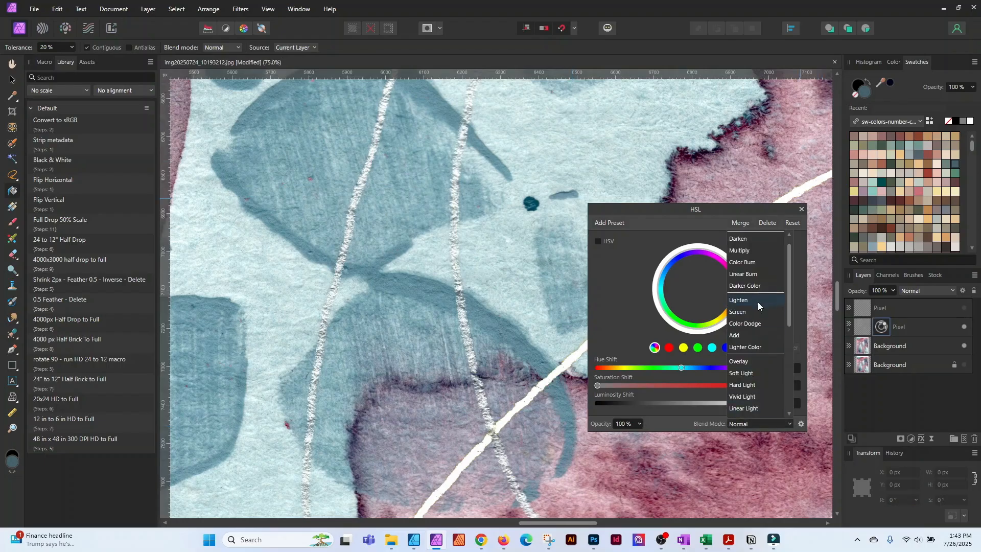
scroll(752, 327, "down", 2)
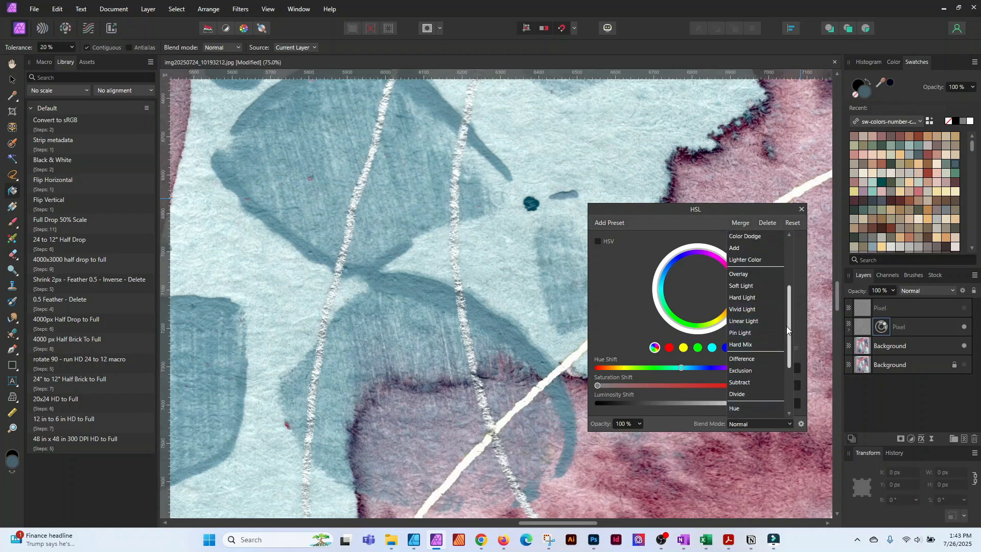
scroll(786, 326, "down", 3)
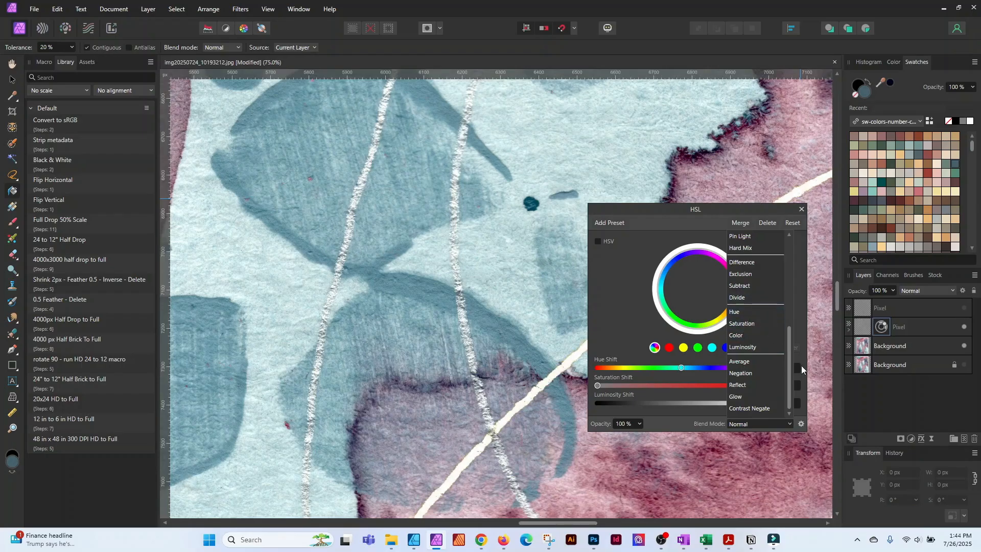
left_click_drag(789, 361, 795, 308)
left_click(739, 285)
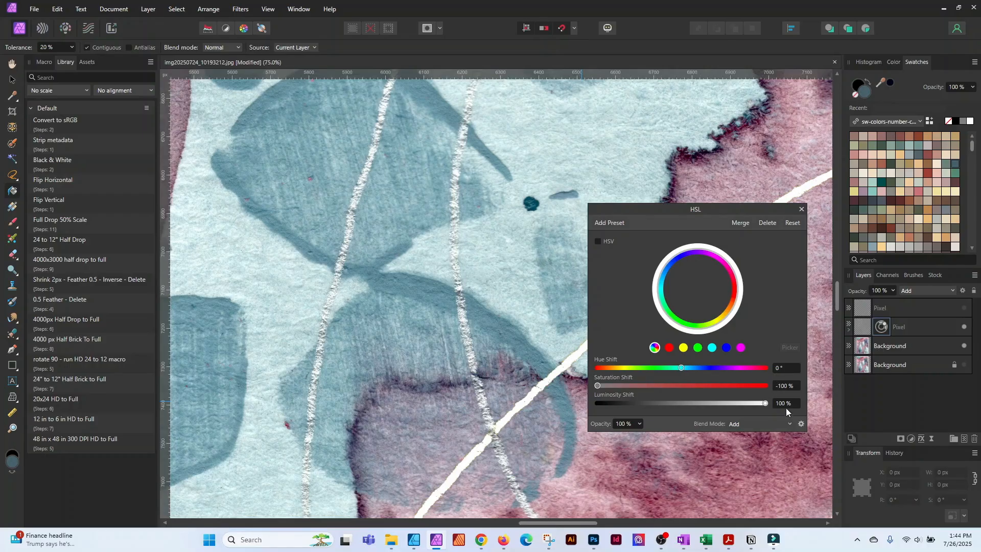
Switch the HSL blend mode to Screen, inspect the white lines, and close the dialog.
left_click(754, 423)
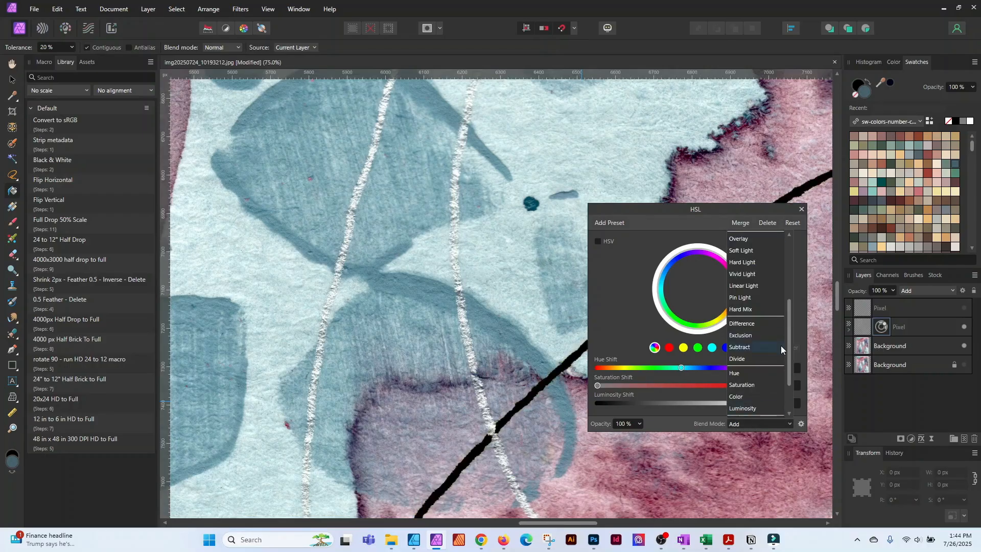
left_click_drag(788, 347, 785, 304)
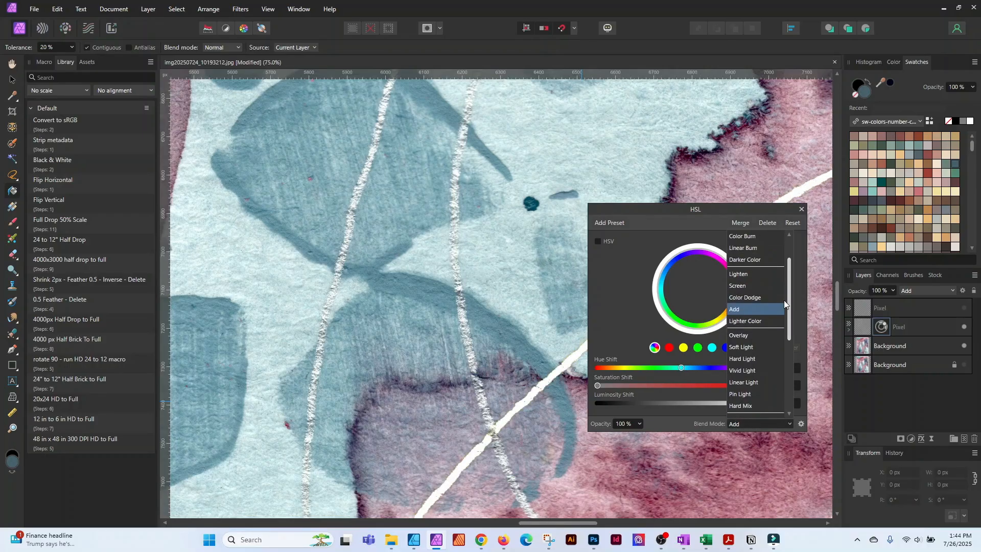
left_click(745, 286)
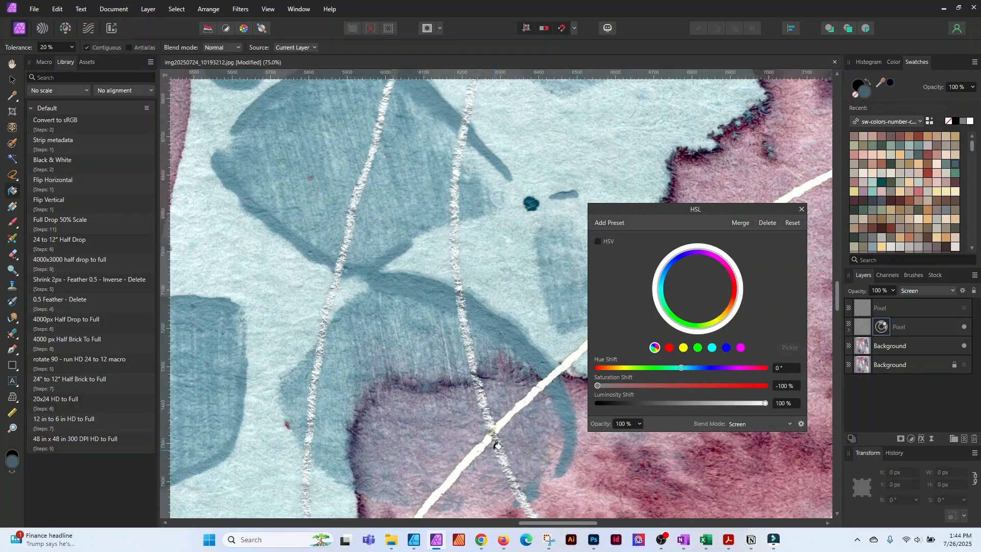
scroll(495, 445, "up", 4)
left_click_drag(528, 403, 416, 213)
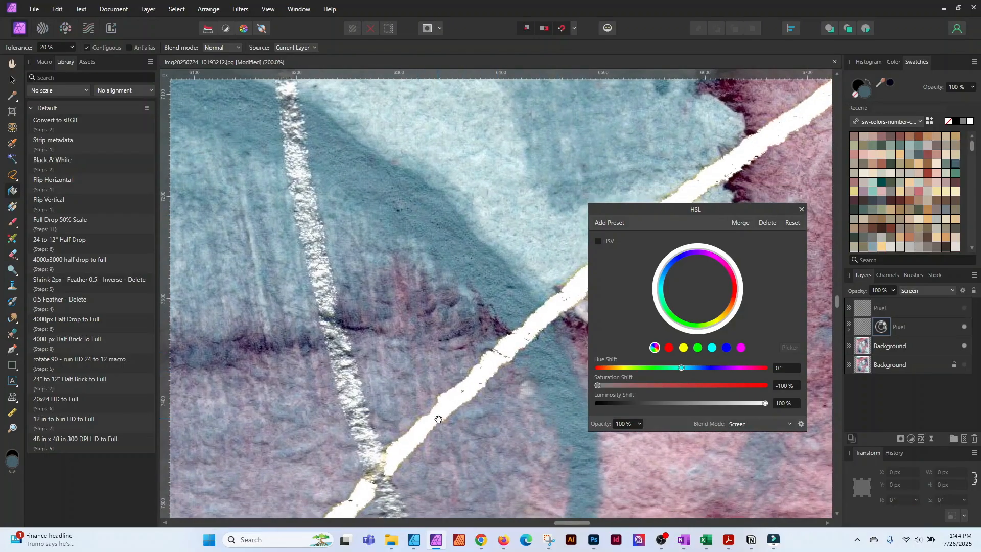
left_click_drag(435, 410, 584, 247)
left_click_drag(427, 393, 792, 215)
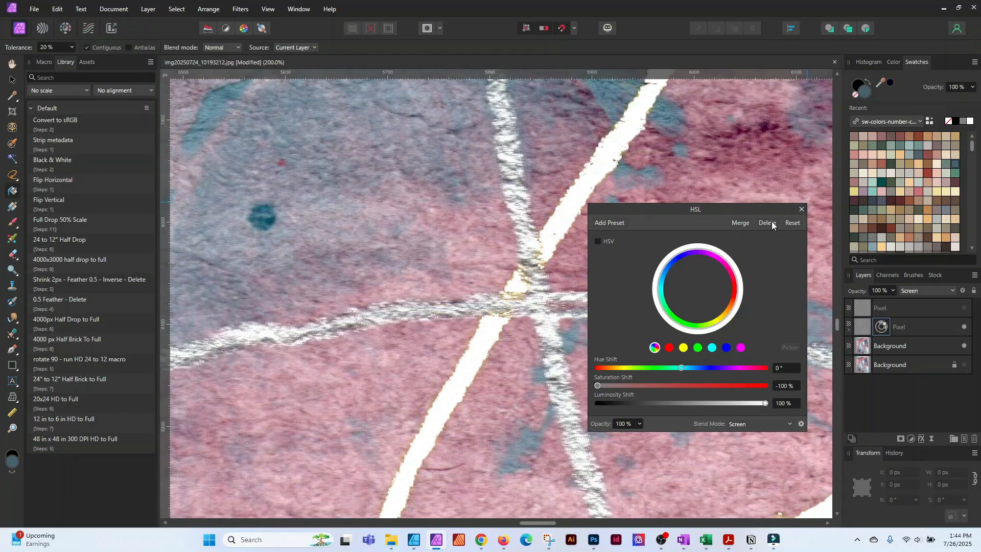
left_click(801, 209)
Fit the card in view, select the line Pixel layer holding the HSL adjustment, and duplicate it.
key("ctrl+minus")
key("ctrl+minus")
key("ctrl+minus")
key("ctrl+minus")
key("ctrl+minus")
key("ctrl+minus")
key("ctrl+minus")
key("ctrl+minus")
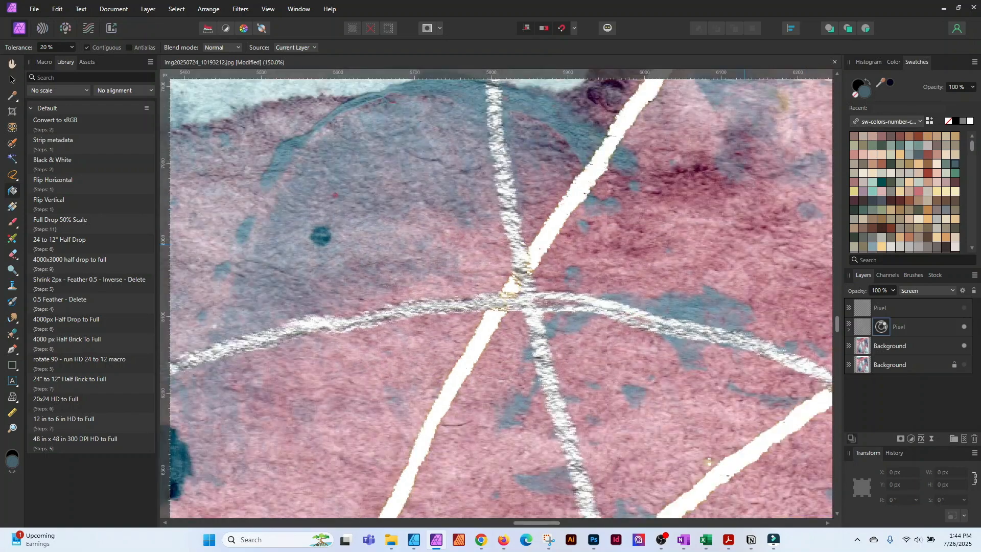
key("ctrl+minus")
key("ctrl+minus")
key("ctrl+minus")
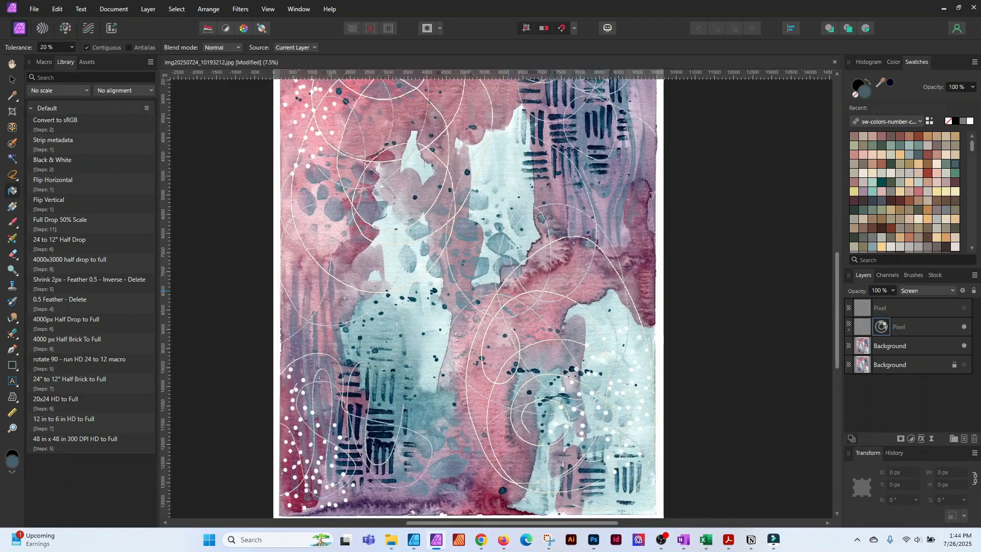
left_click_drag(606, 219, 613, 257)
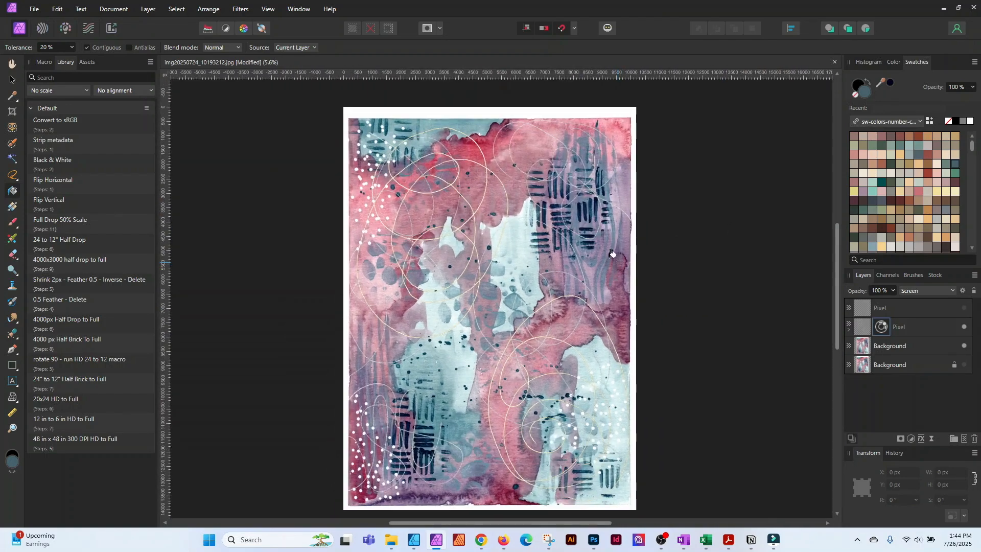
left_click_drag(851, 325, 852, 331)
left_click(848, 330)
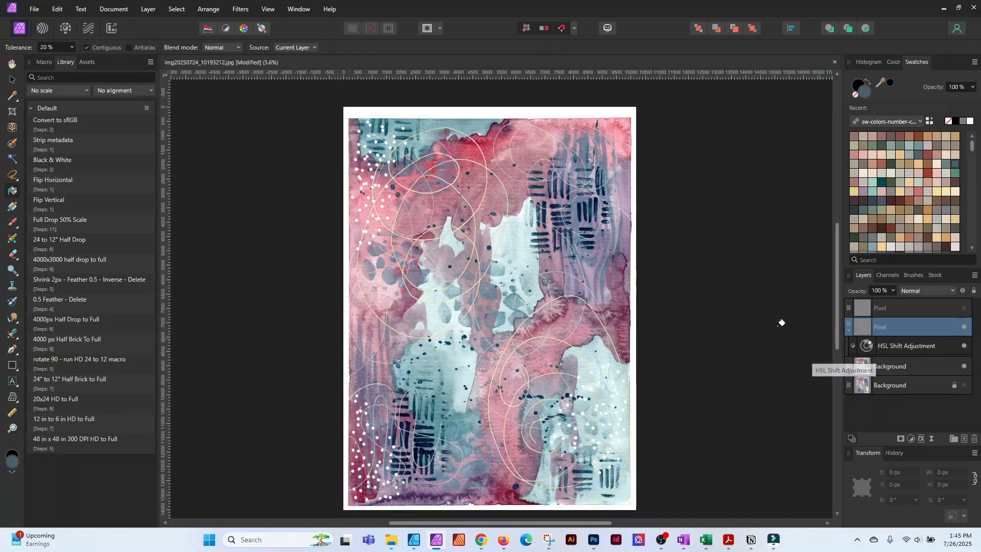
left_click(849, 330)
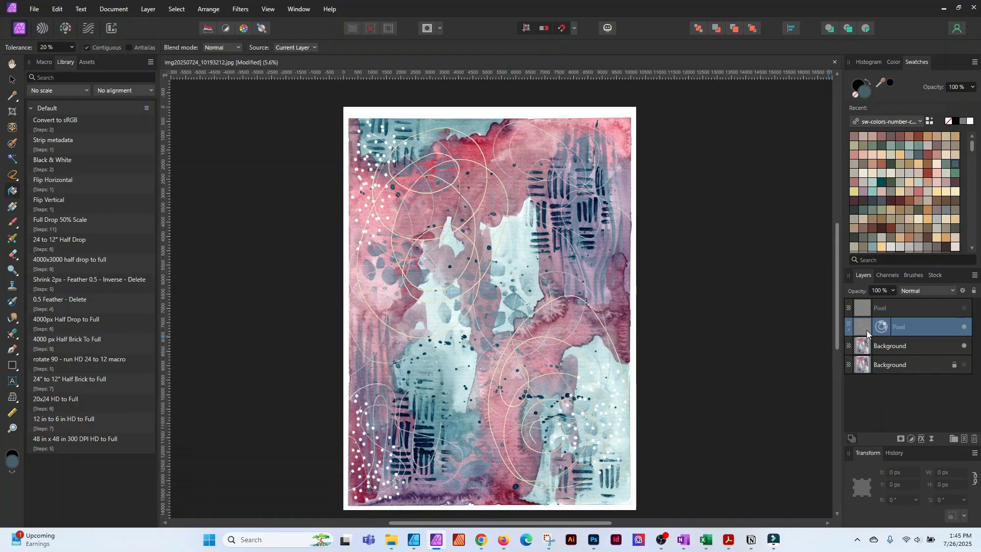
key("ctrl+j")
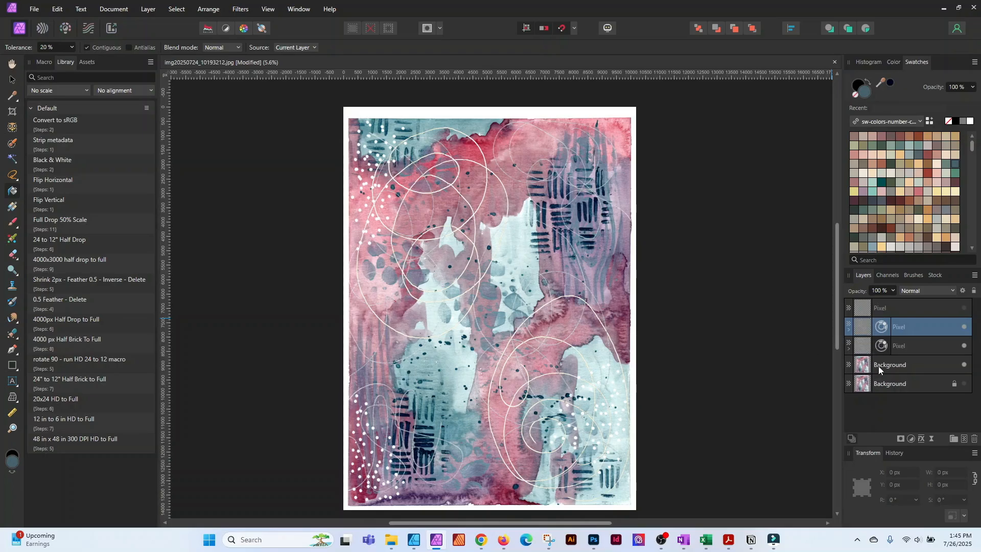
Set the upper Pixel line layer to 86% opacity with Screen blend mode.
left_click(900, 346, "shift")
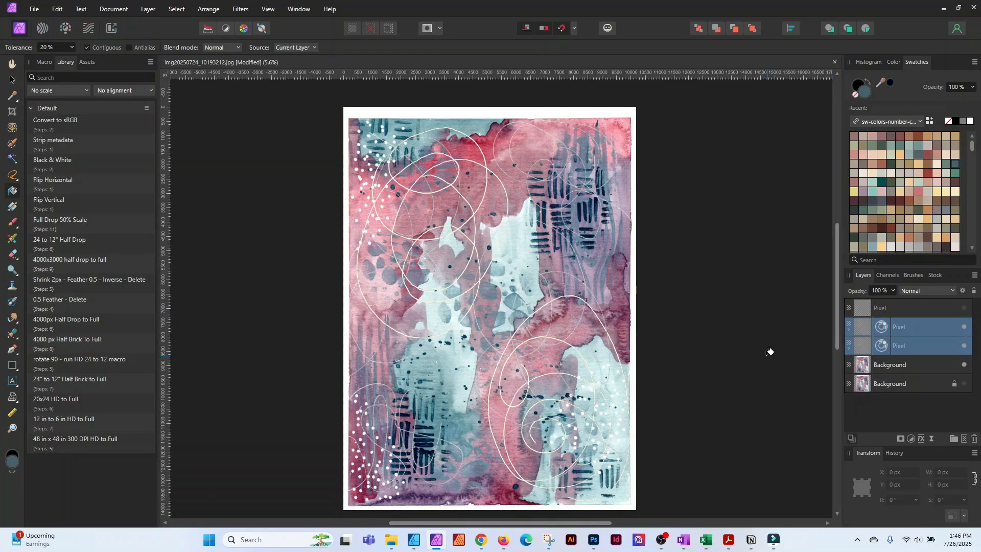
key("ctrl+=")
key("ctrl+=")
key("ctrl+=")
key("ctrl+=")
key("ctrl+=")
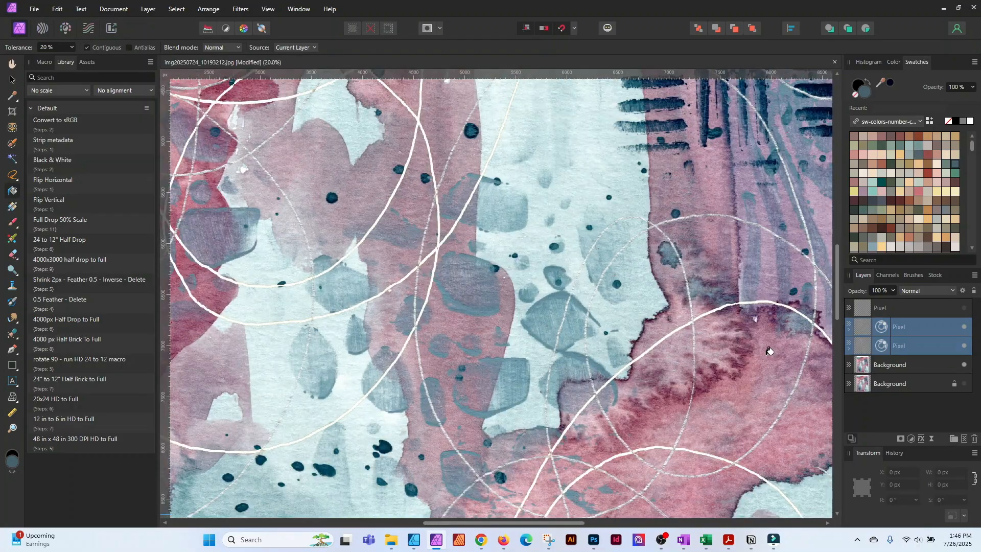
left_click(849, 330)
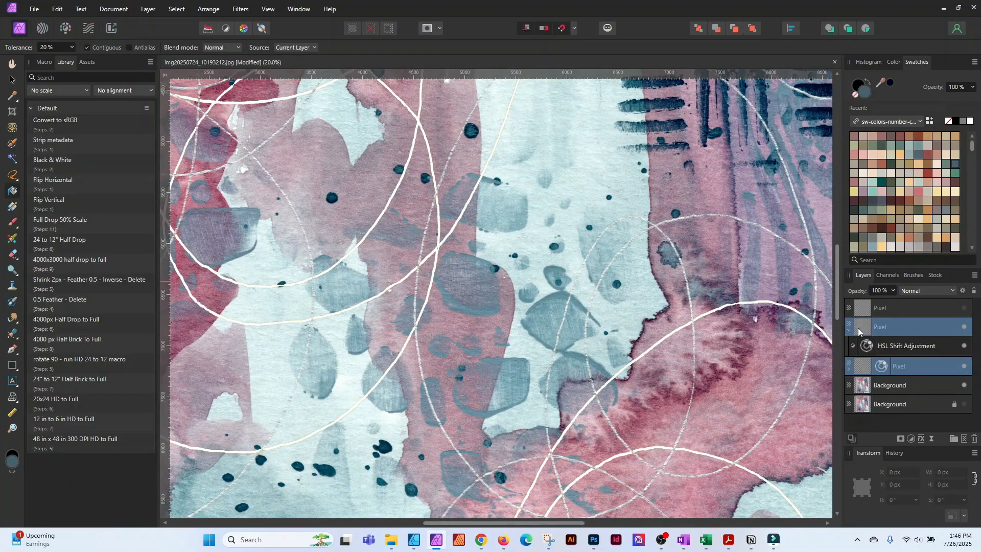
left_click(848, 330)
left_click(859, 328)
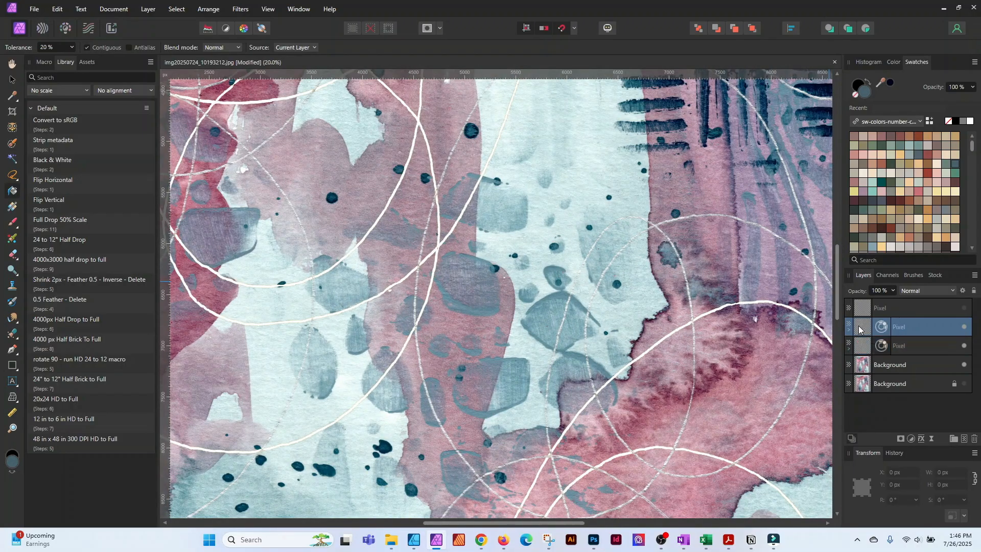
left_click(893, 290)
left_click_drag(890, 304, 856, 305)
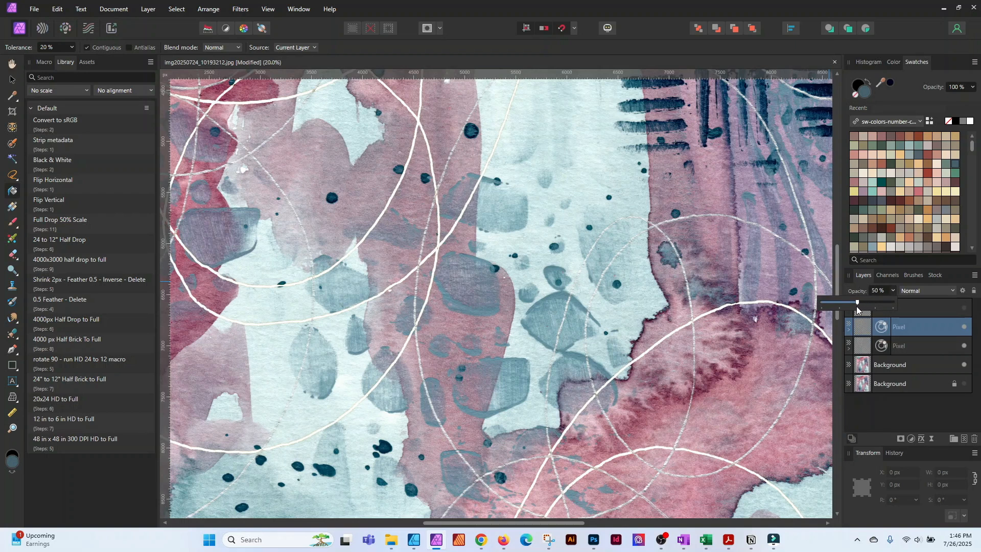
left_click(924, 291)
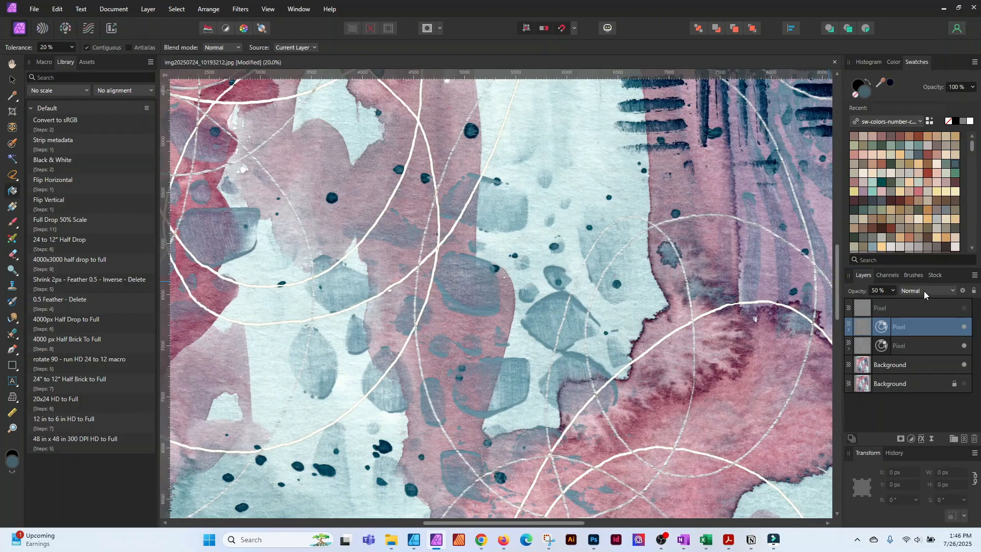
left_click(924, 292)
left_click(921, 390)
Set the lower Pixel line layer's blend mode to Add and zoom out to fit the card.
left_click(853, 347)
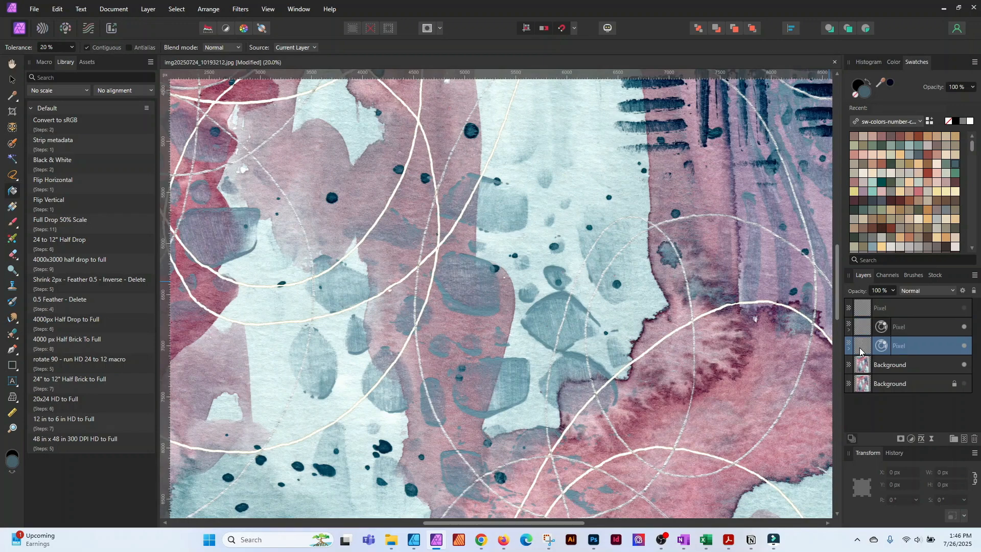
left_click(849, 350)
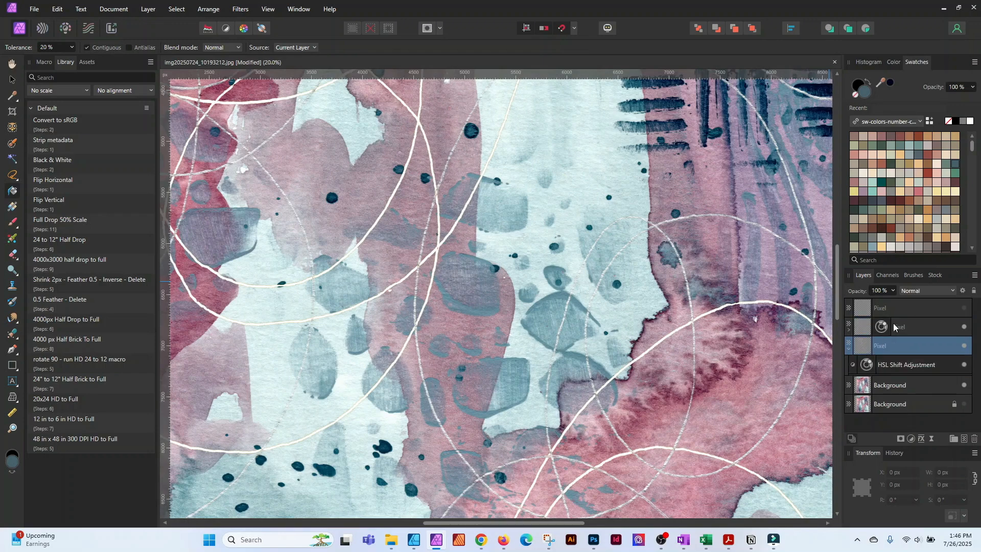
left_click(924, 290)
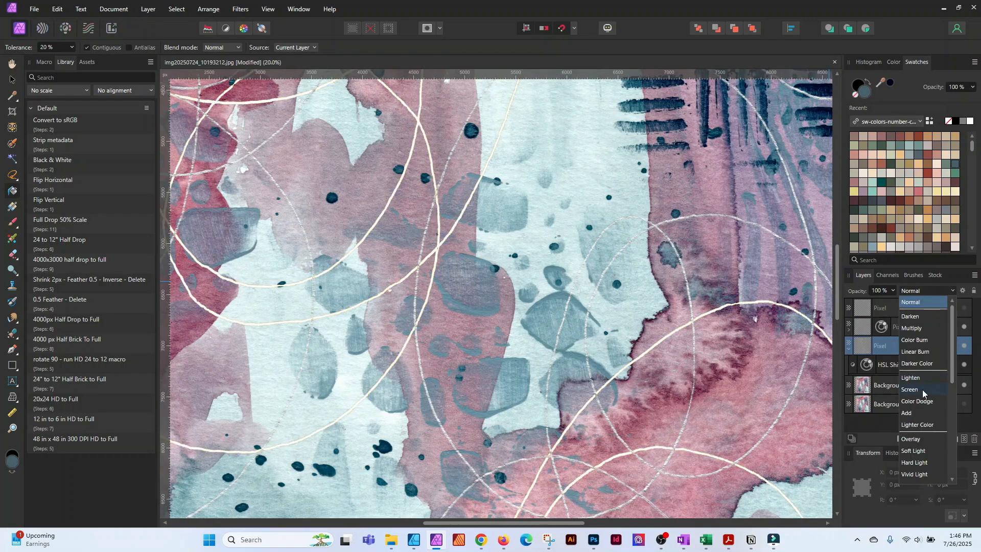
left_click(923, 410)
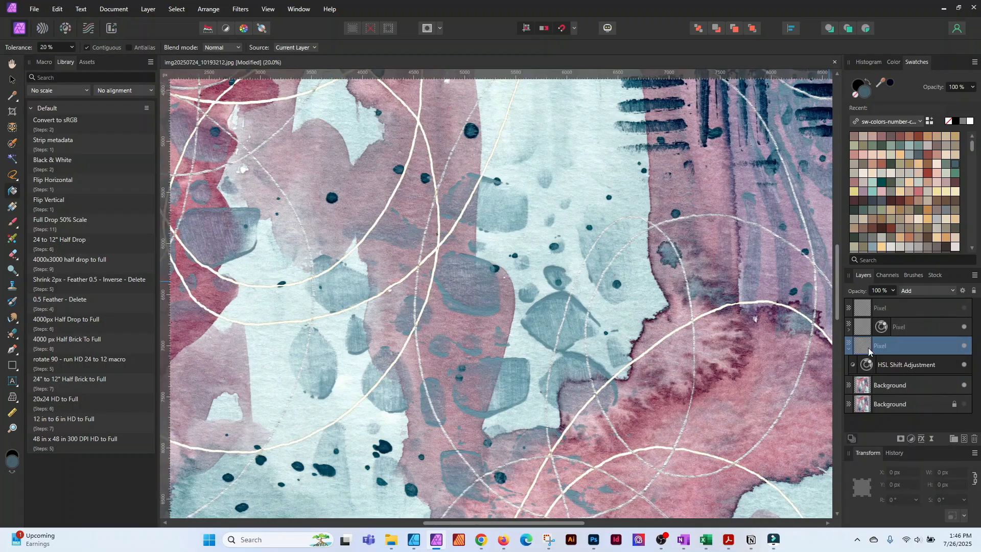
left_click(849, 350)
left_click(849, 330)
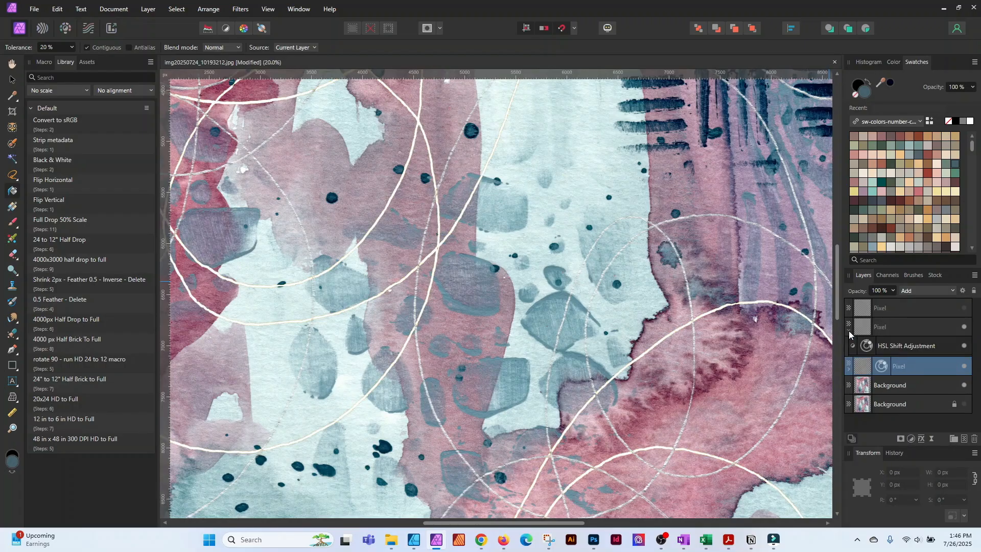
left_click(849, 329)
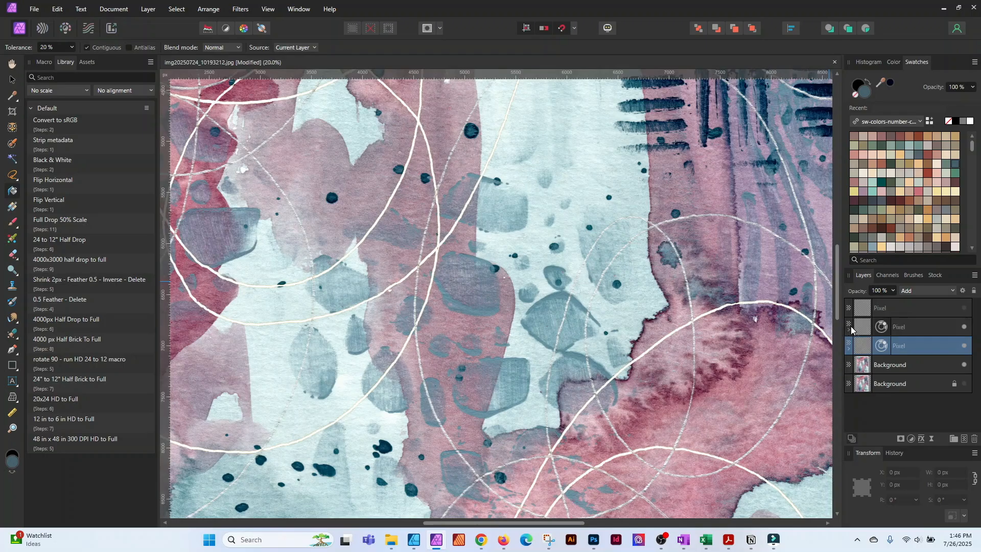
key("ctrl+minus")
key("ctrl+minus")
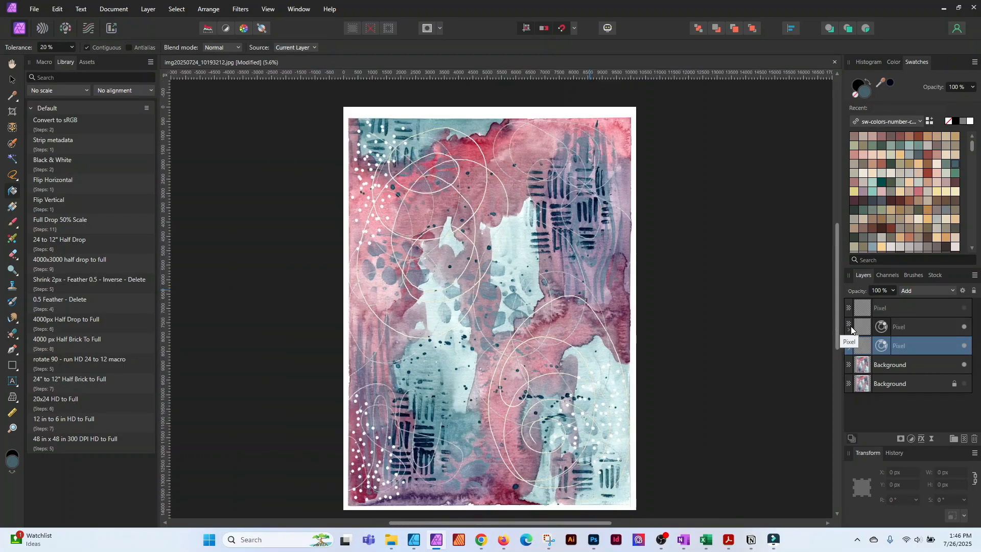
key("ctrl+minus")
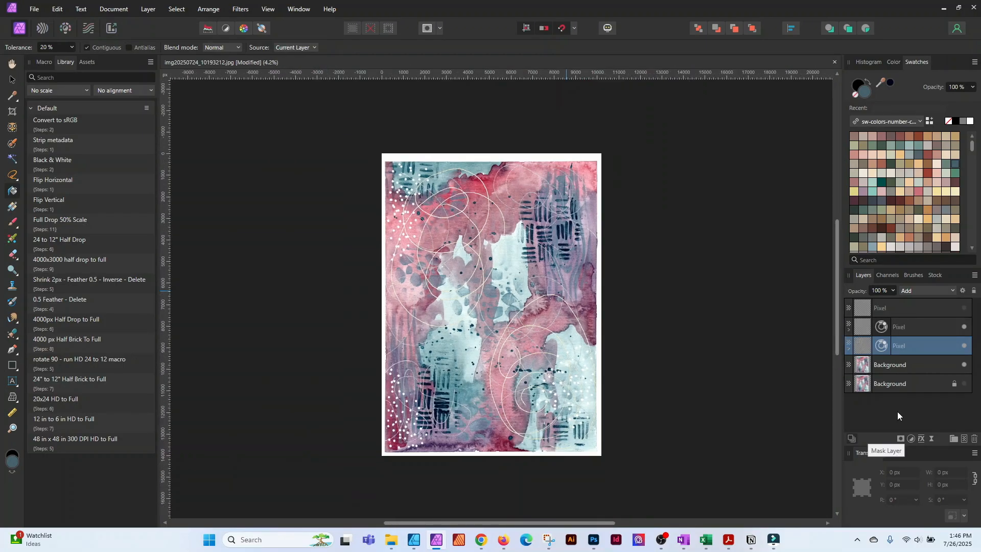
left_click(849, 330)
left_click(849, 329)
scroll(547, 288, "up", 5)
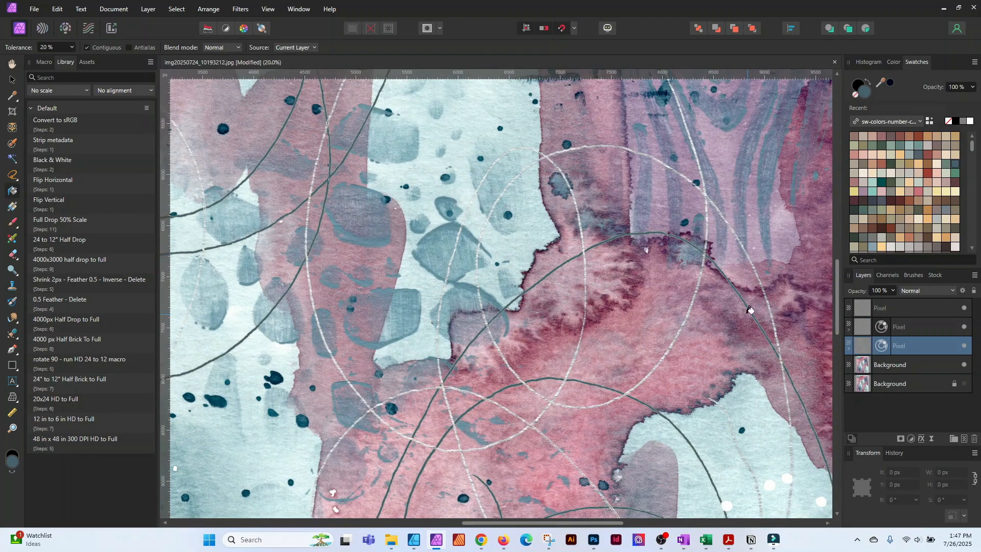
scroll(750, 310, "up", 3)
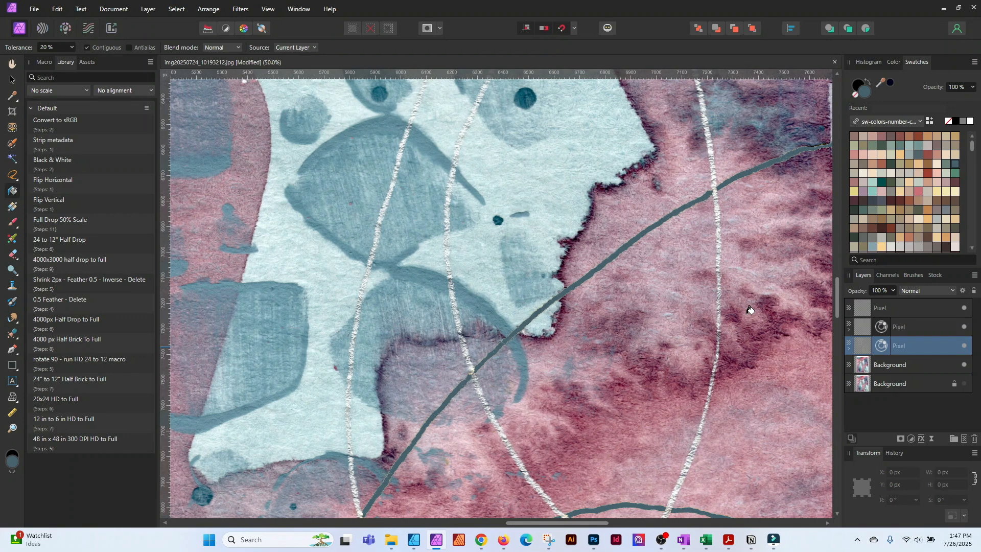
scroll(750, 310, "down", 6)
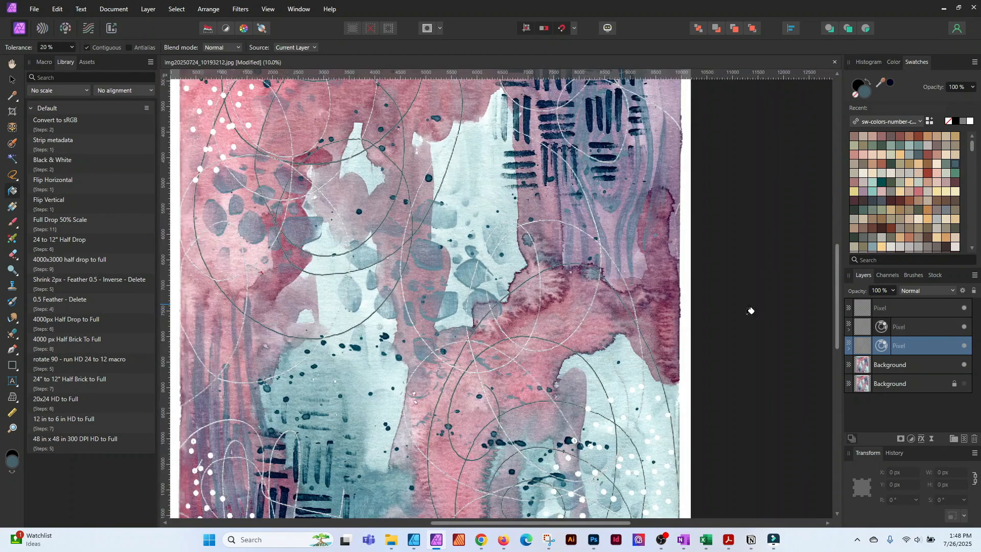
scroll(750, 310, "down", 1)
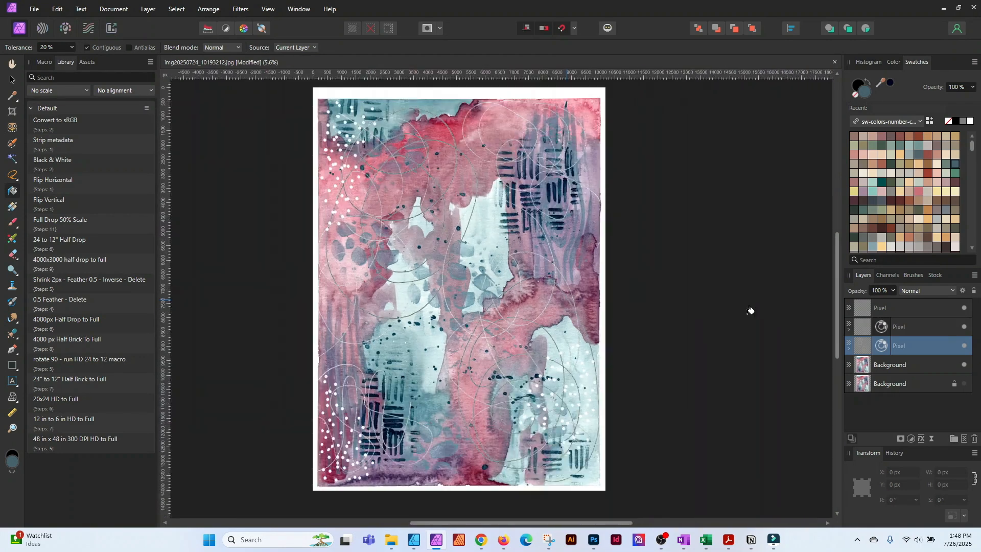
left_click_drag(690, 287, 683, 299)
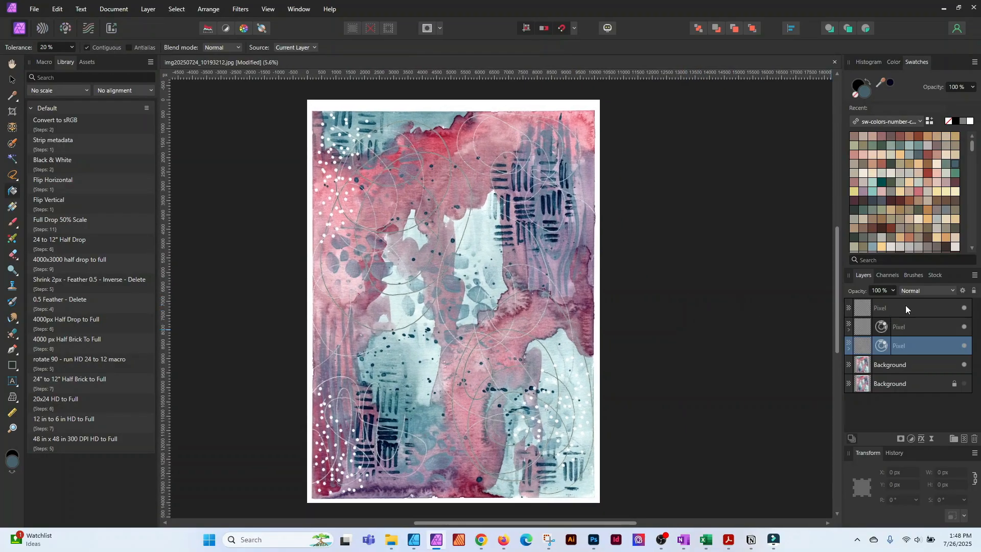
left_click(964, 307)
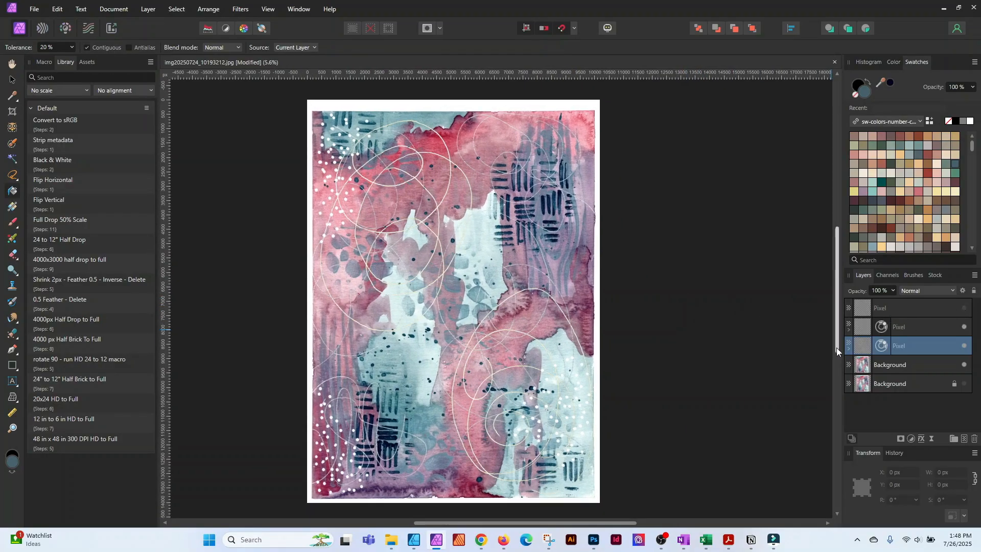
left_click(848, 329)
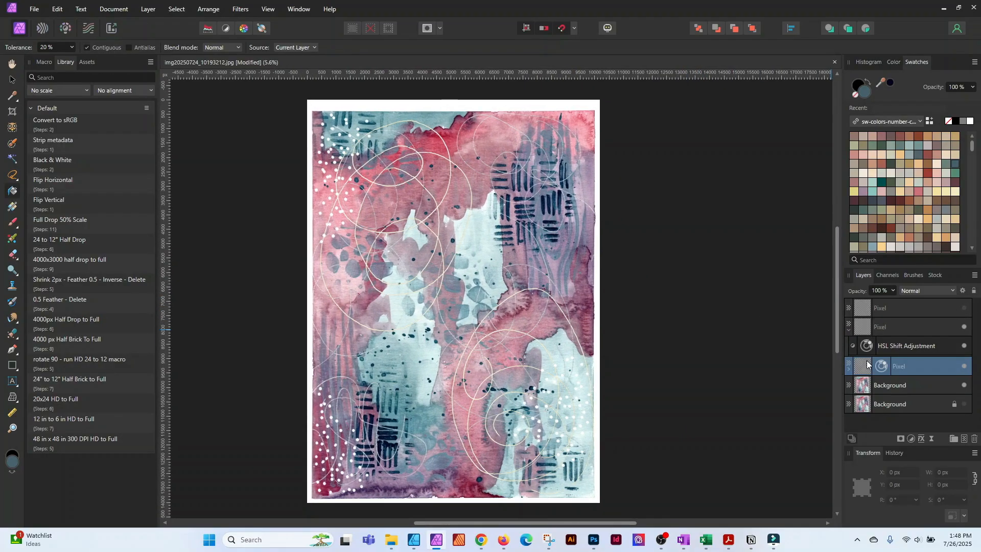
left_click(862, 331)
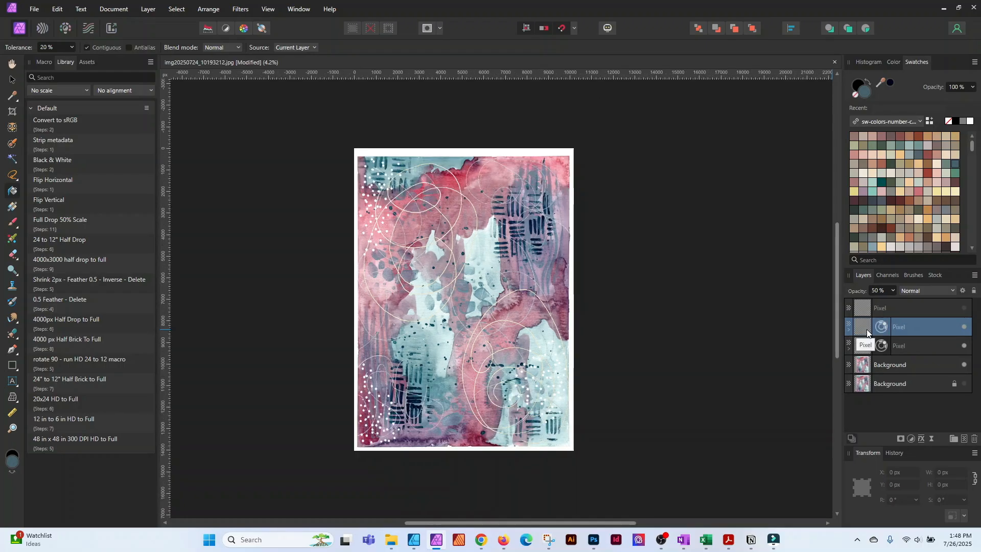
Group the layers down to the Background copy, duplicate the group, and hide the lower copy.
left_click(865, 367, "shift")
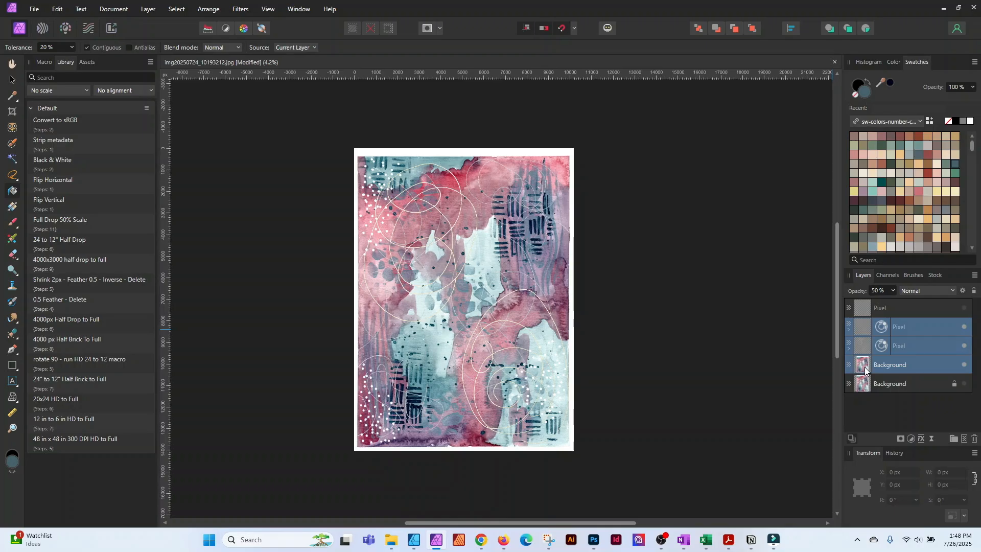
key("ctrl+g")
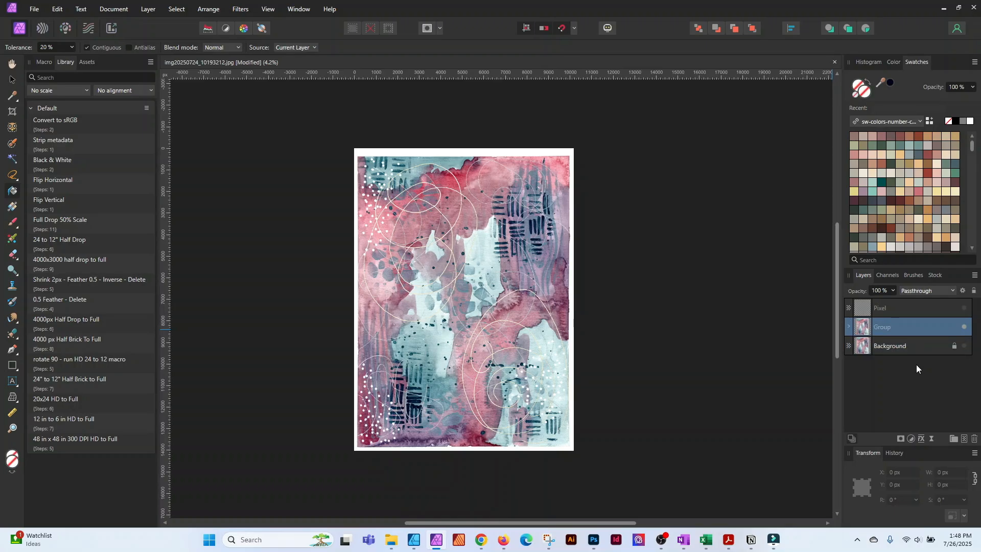
key("ctrl+j")
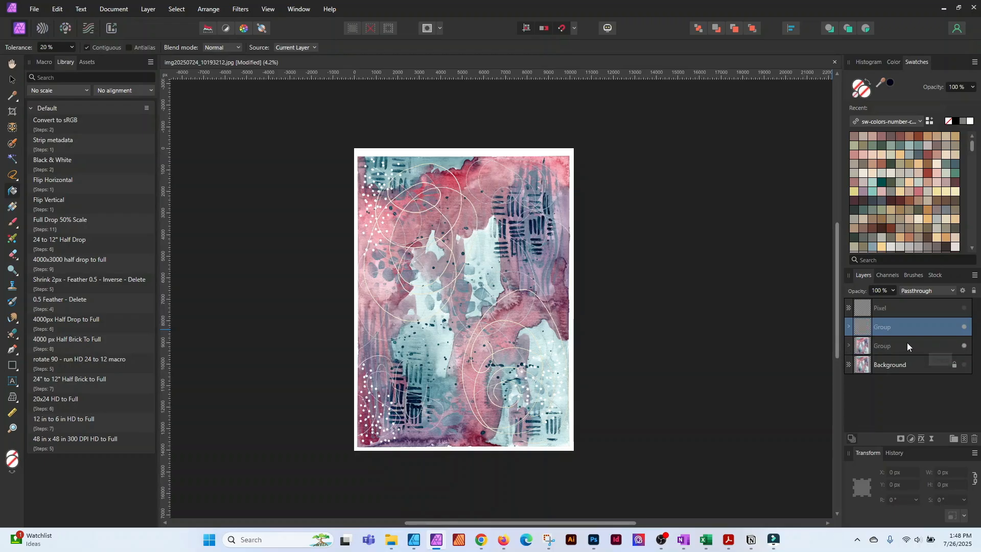
left_click(964, 346)
double_click(888, 329)
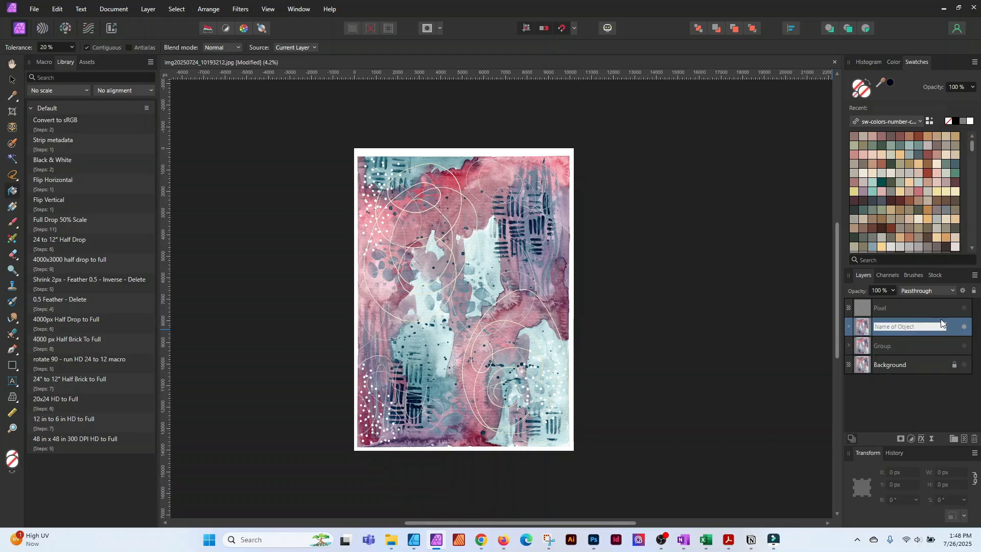
key("Escape")
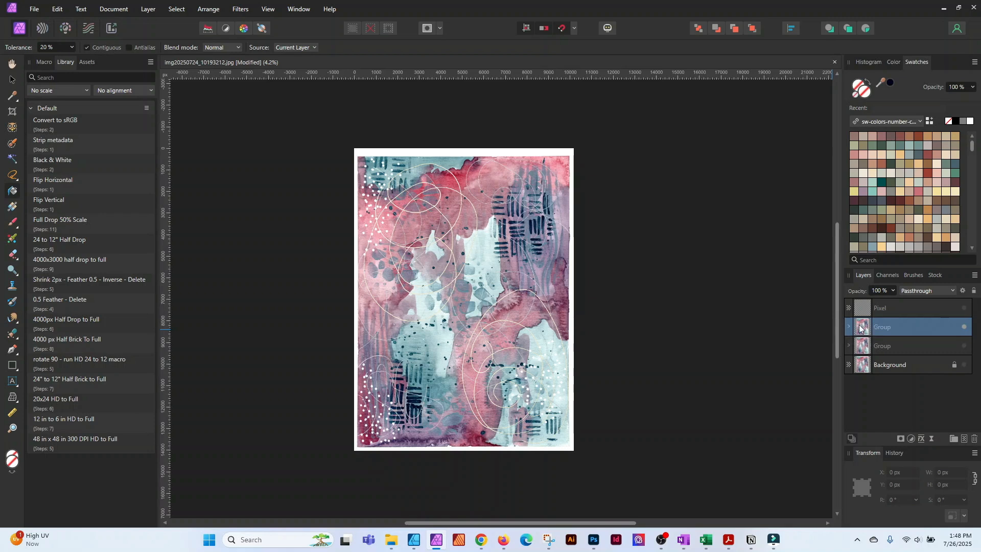
Merge Visible into a new Pixel layer, check the group's contents, and select the merged layer.
right_click(867, 330)
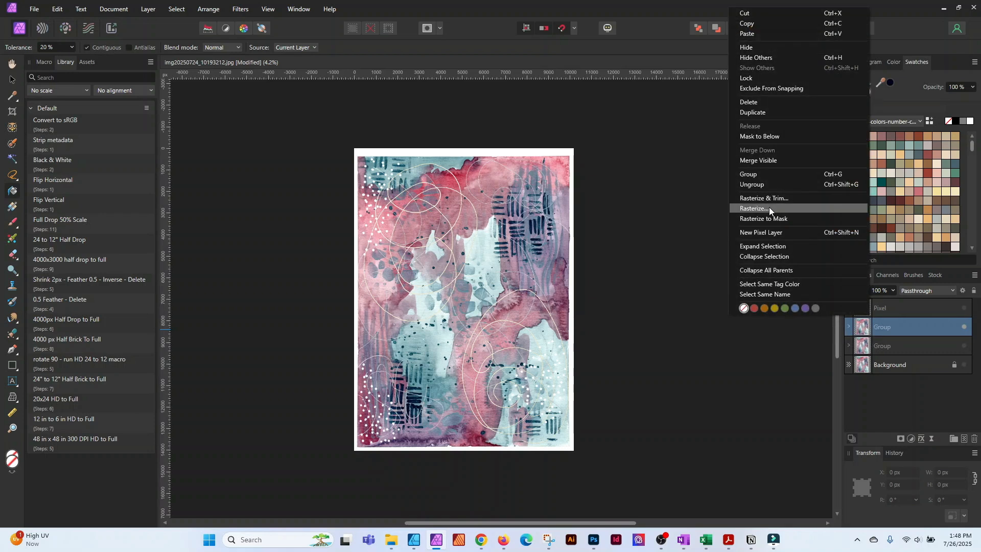
left_click(770, 161)
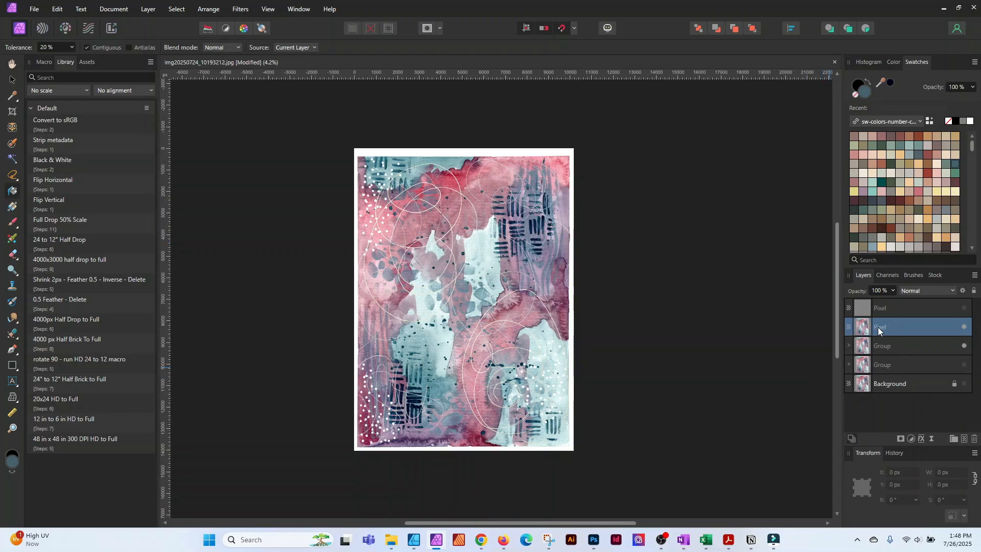
left_click(849, 346)
left_click(856, 368)
left_click(853, 368)
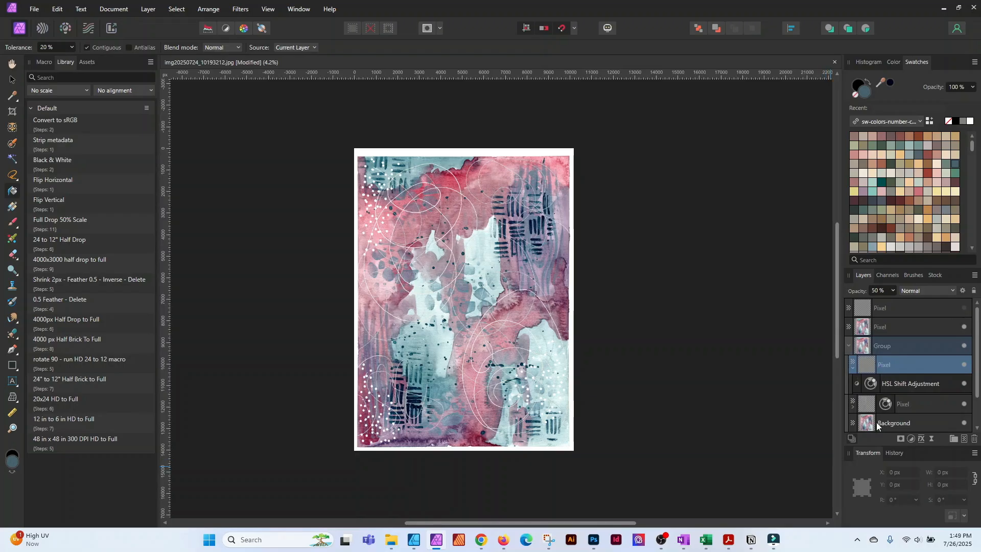
left_click(849, 345)
left_click(891, 328)
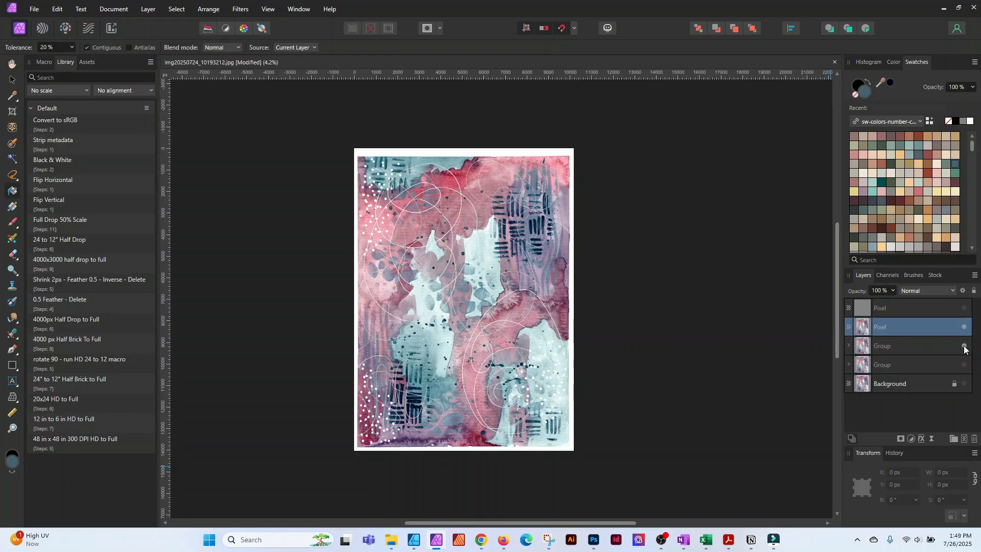
Toggle the merged watercolour layer off and on to compare, then bring up the selection tools.
left_click(963, 326)
left_click(964, 326)
left_click(13, 176)
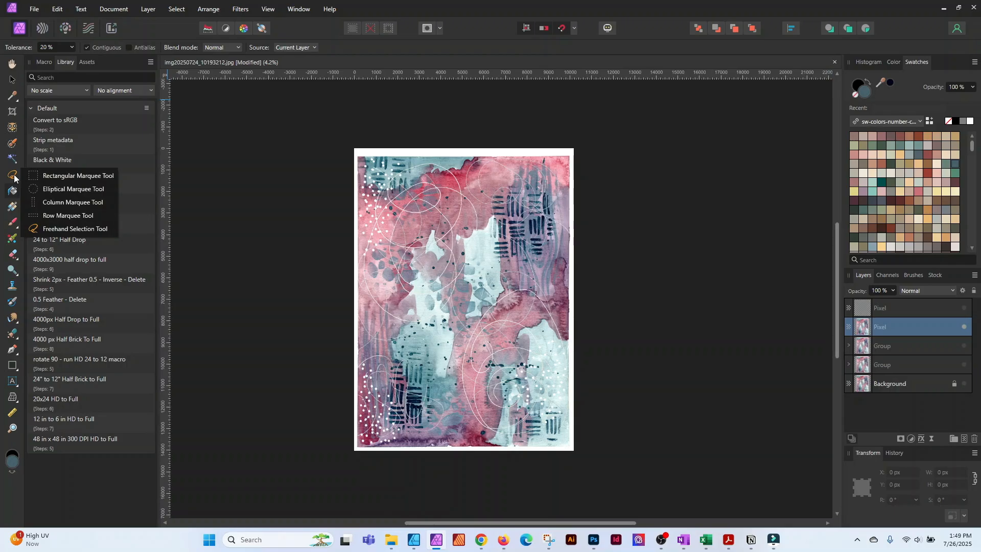
Select a rectangle just inside the card edges, nudge it right, and delete the border strip outside it.
left_click(55, 176)
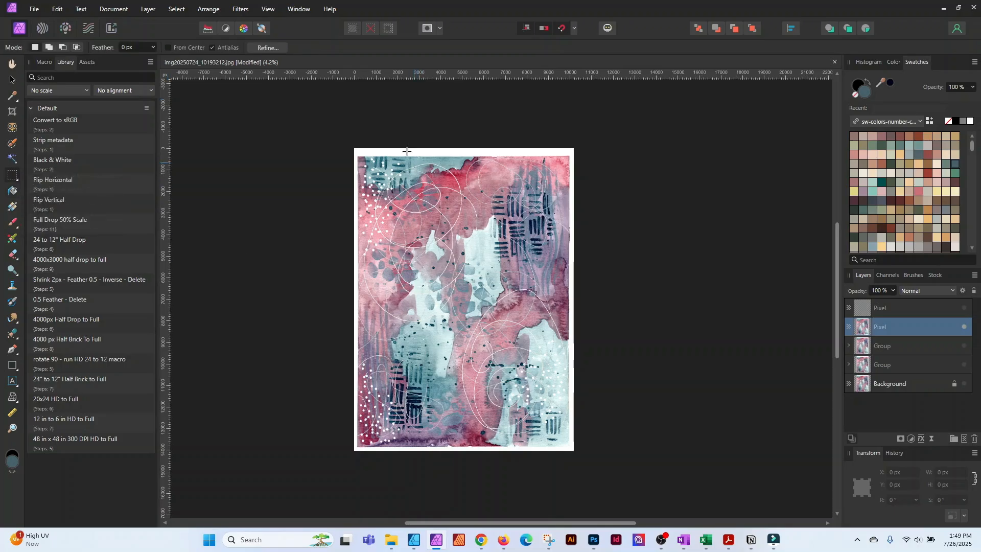
left_click_drag(356, 155, 570, 447)
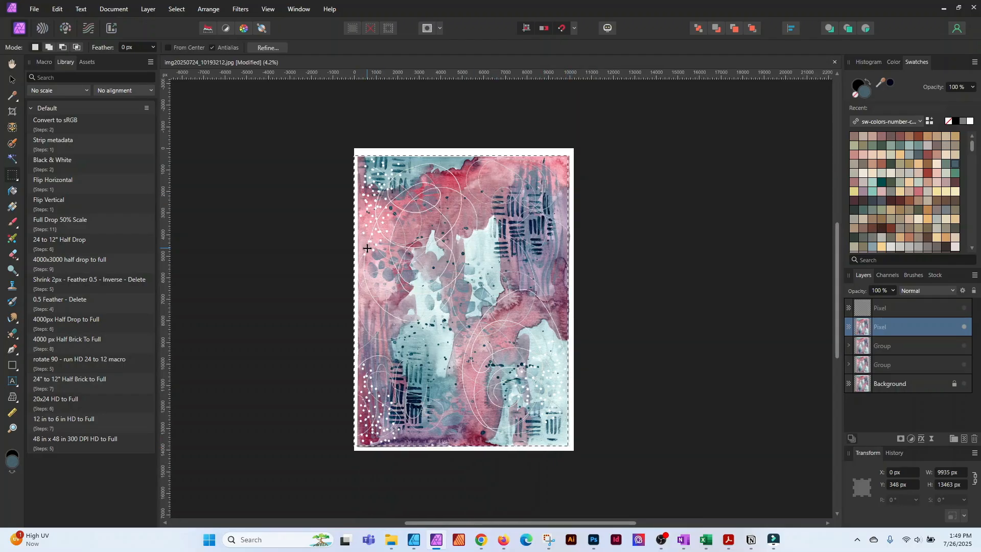
left_click(359, 165)
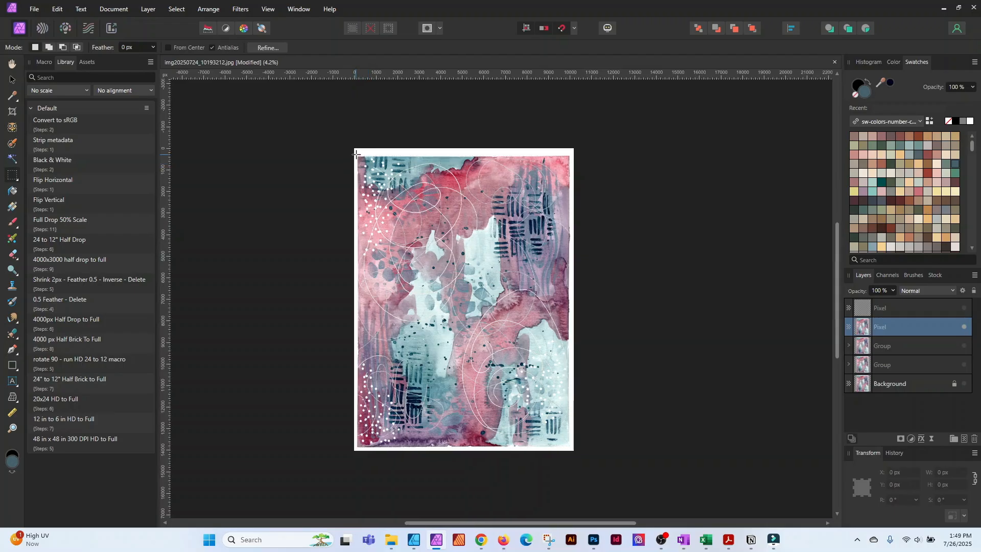
left_click_drag(358, 156, 568, 447)
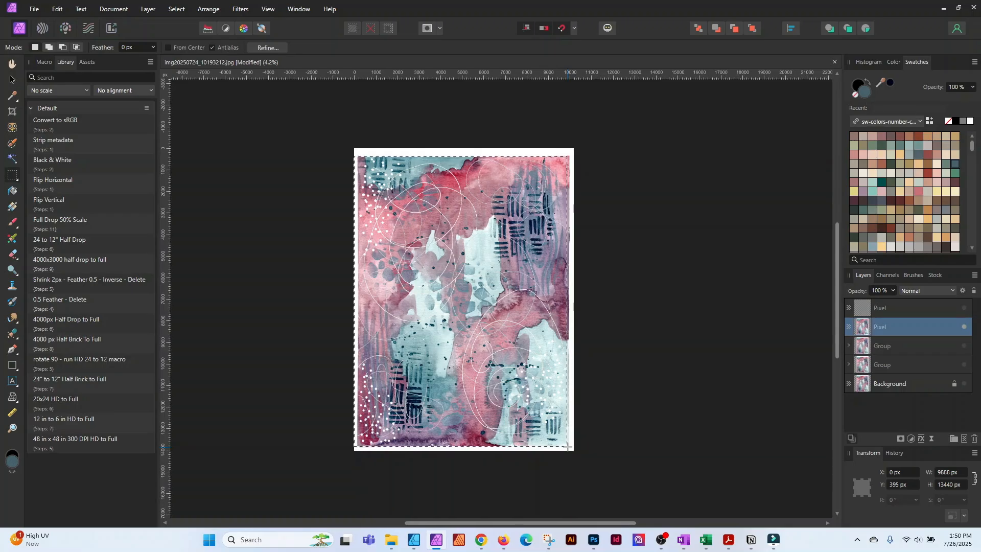
key("shift+Right")
key("shift+Right")
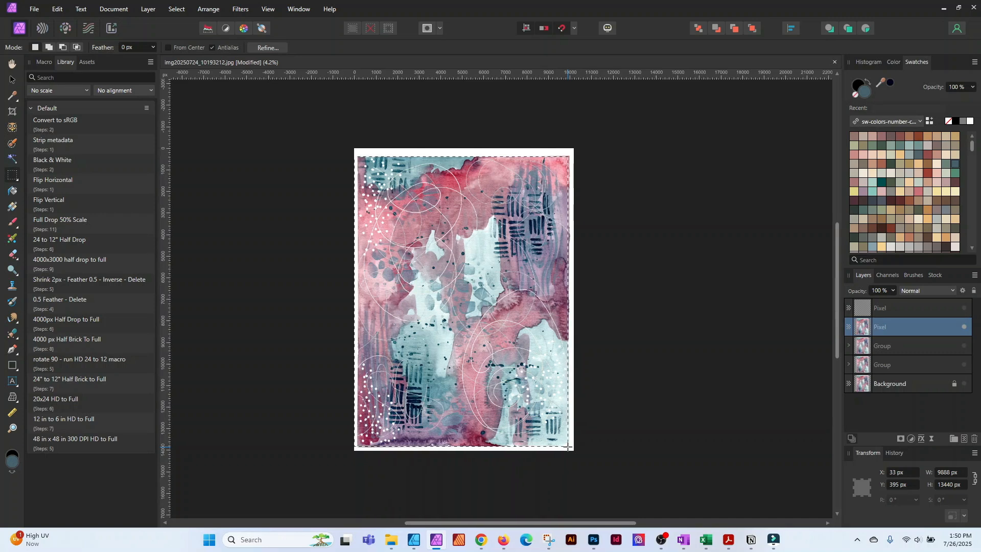
key("Right")
key("Right")
key("Right")
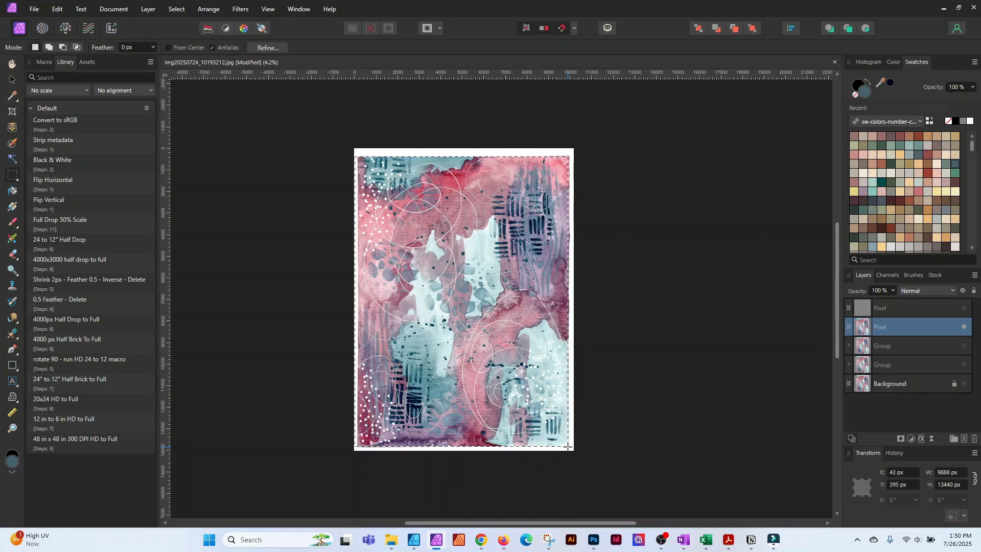
key("Right")
key("Right")
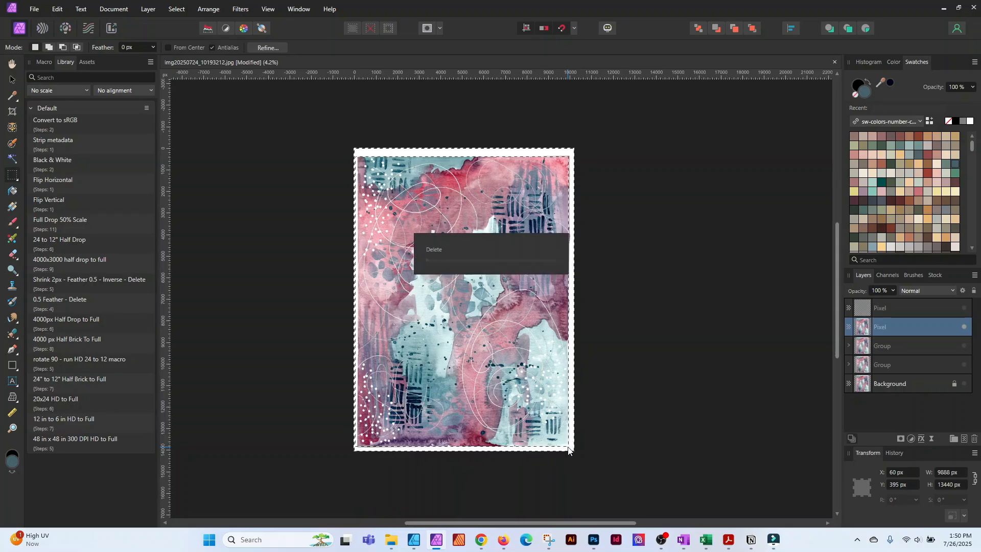
key("ctrl+d")
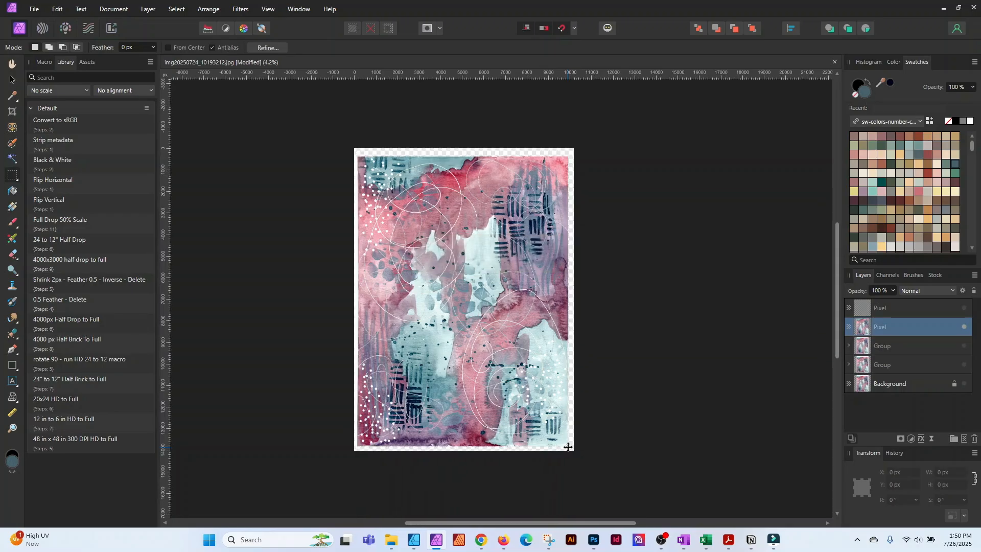
key("ctrl+plus")
key("ctrl+plus")
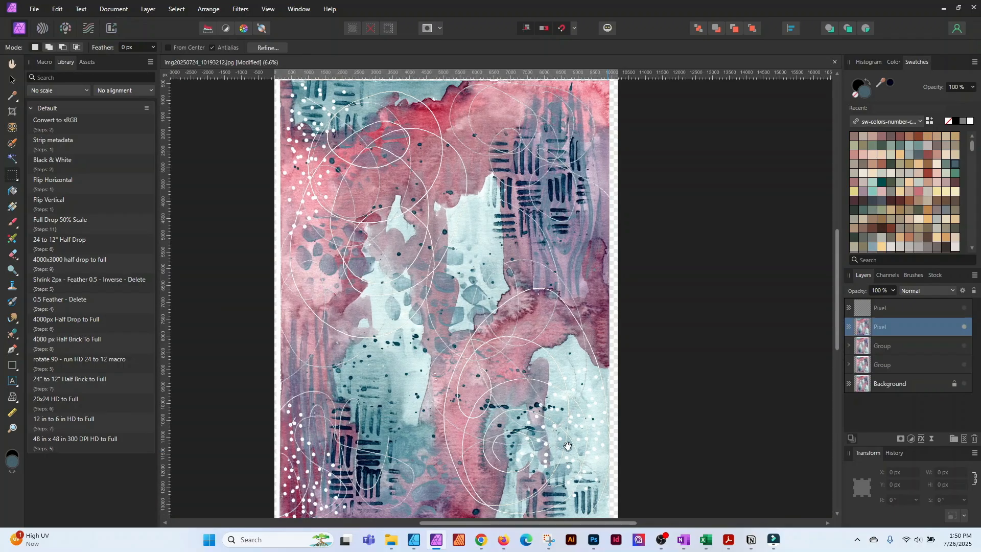
left_click_drag(460, 297, 572, 281)
left_click_drag(476, 367, 504, 416)
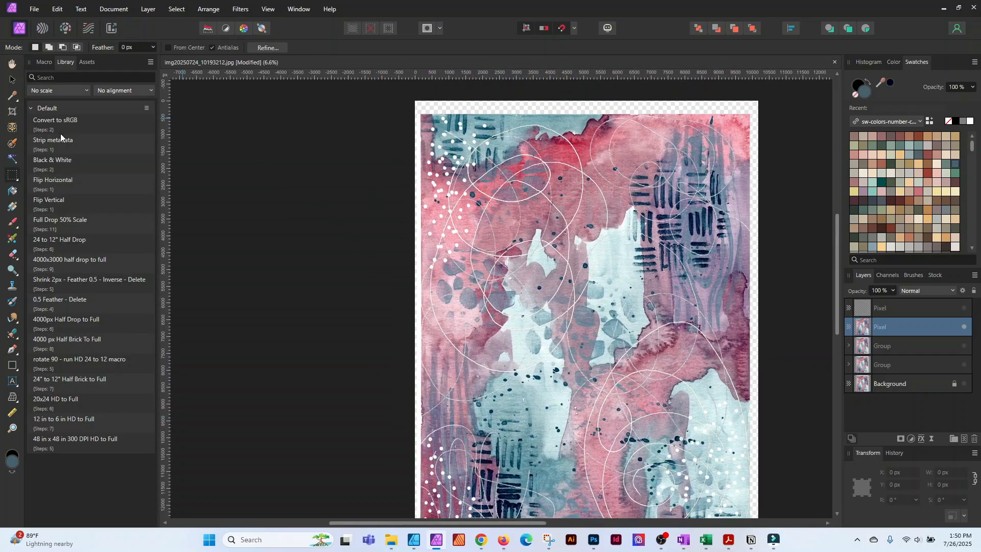
left_click(14, 175)
left_click_drag(399, 102, 356, 521)
left_click_drag(341, 402, 422, 439)
scroll(418, 327, "down", 2)
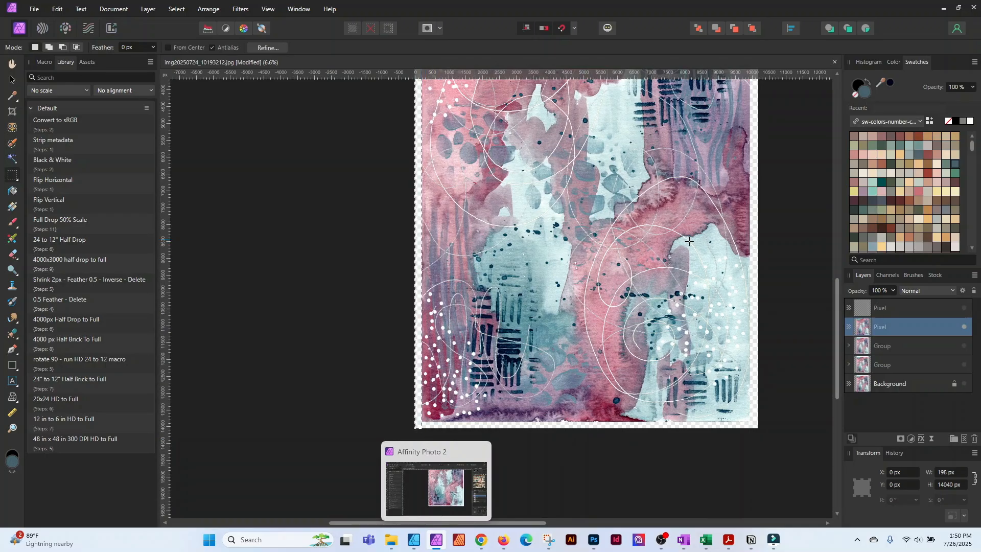
left_click_drag(837, 313, 836, 303)
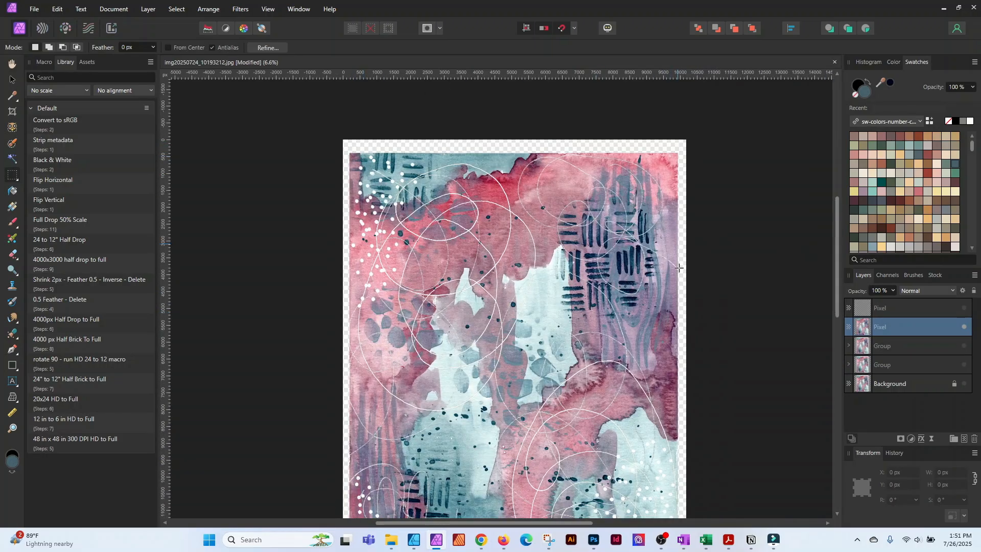
left_click_drag(838, 207, 841, 238)
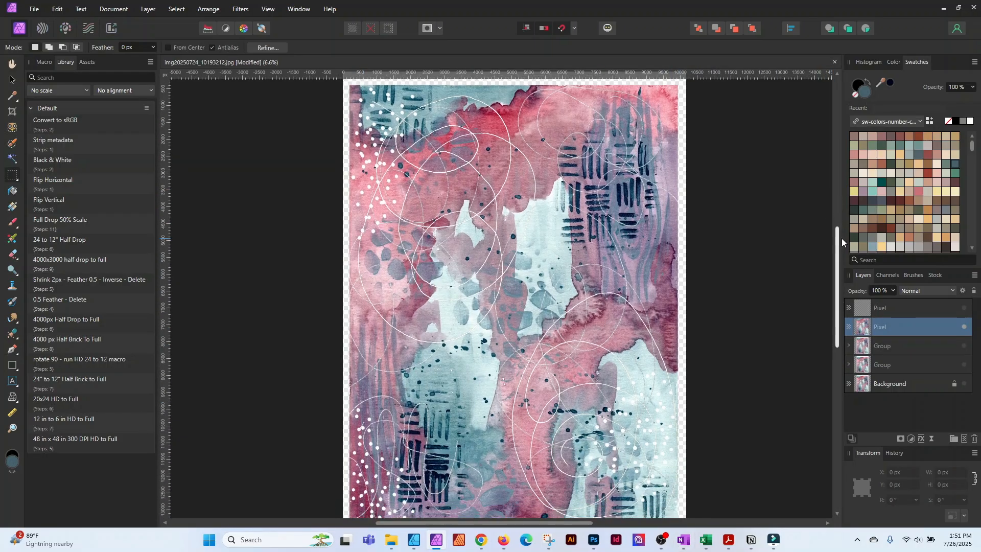
left_click(10, 80)
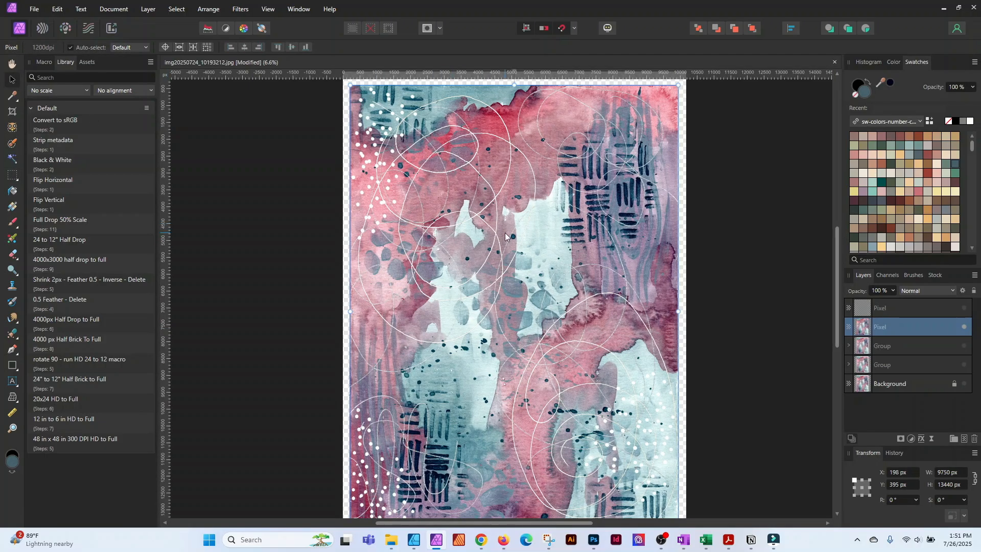
scroll(779, 252, "down", 3)
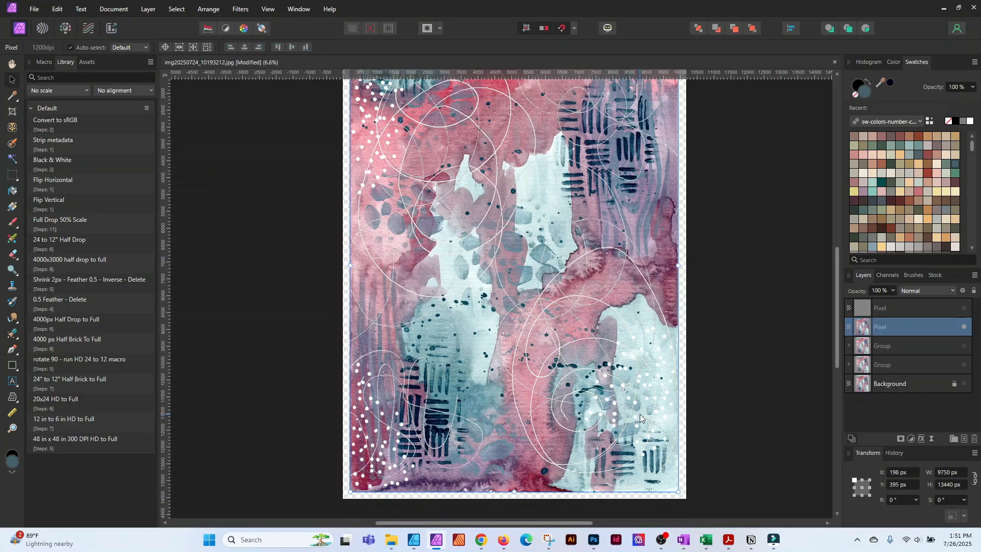
Create a new 5x7 inch, 300 DPI document from the Cards preset in Affinity Designer.
left_click(414, 539)
mouse_move(408, 545)
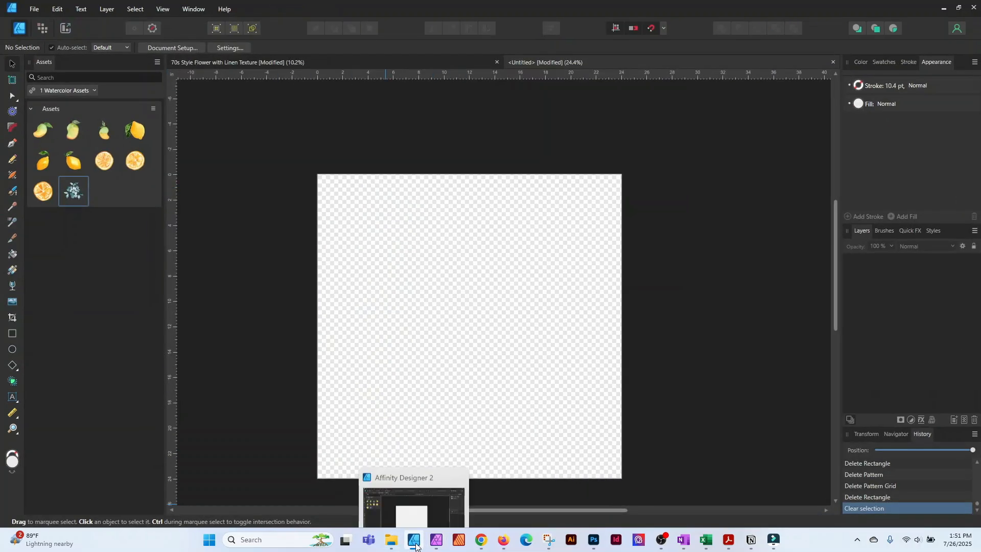
left_click(35, 9)
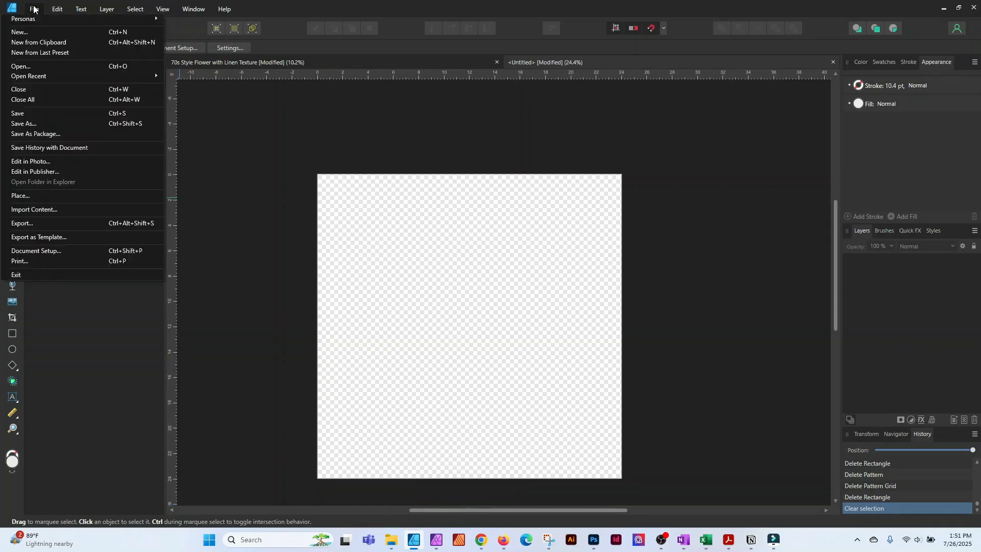
left_click(34, 31)
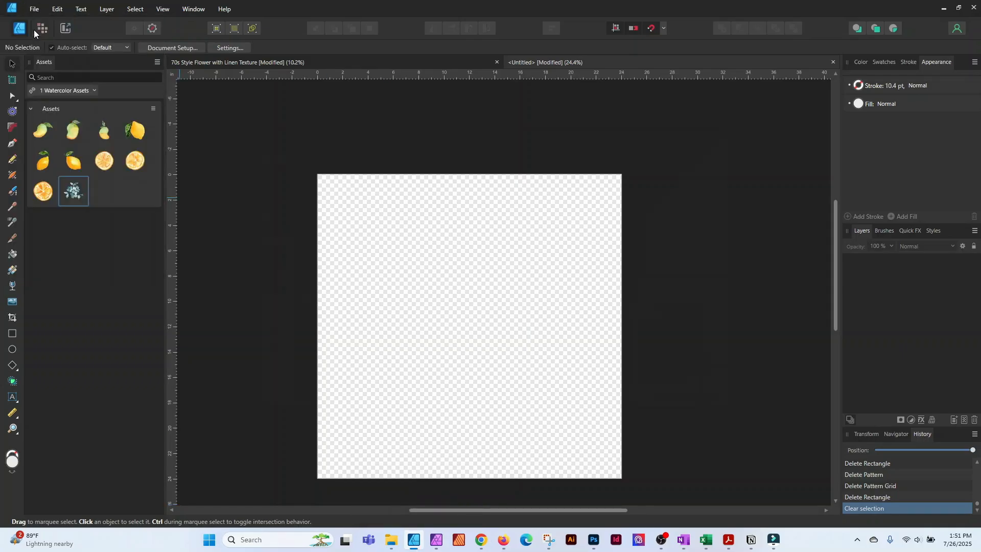
left_click(308, 161)
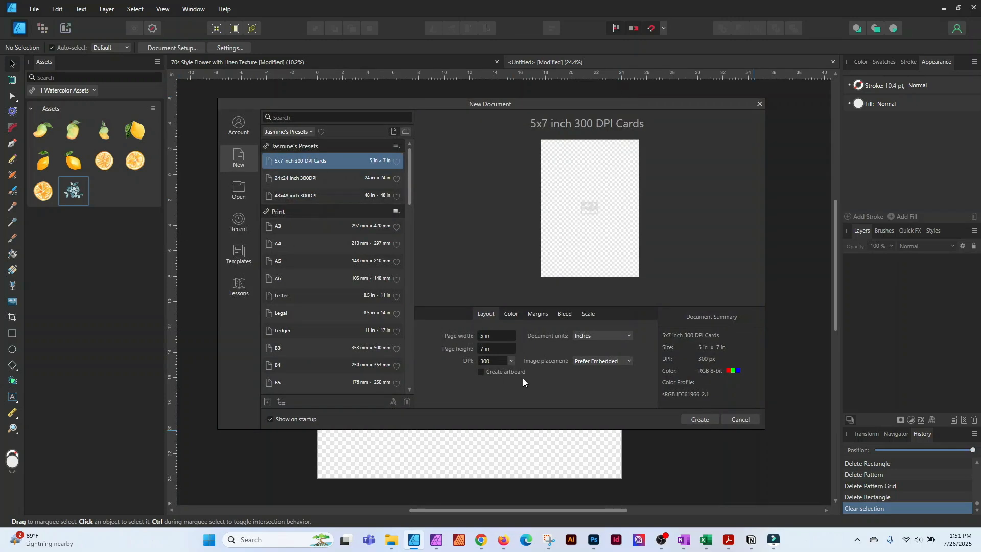
left_click(714, 419)
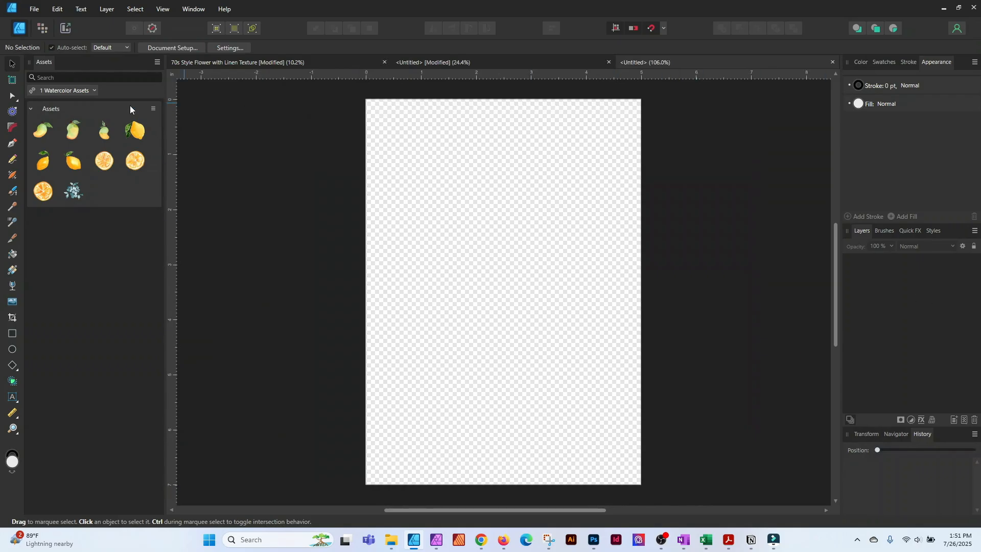
Paste the watercolour texture and resize it from the page's top-left corner to cover the card.
right_click(456, 210)
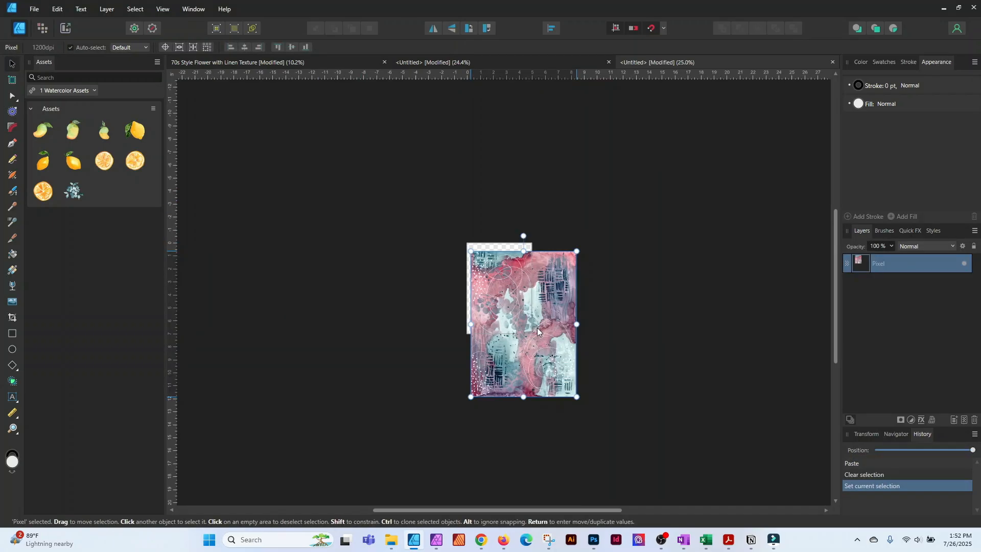
left_click_drag(537, 327, 532, 321)
left_click_drag(572, 388, 533, 333)
key("ctrl+1")
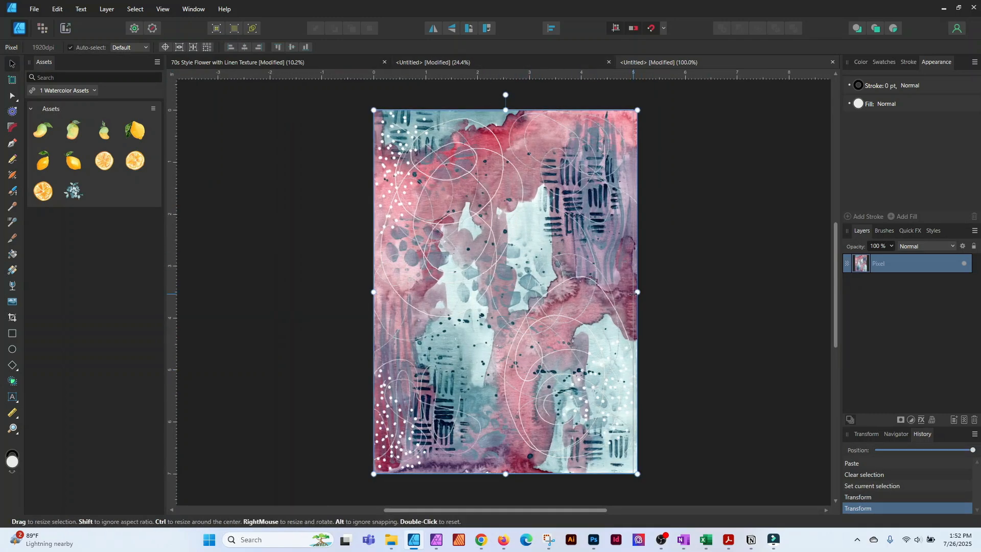
Centre the texture horizontally on the page using the Alignment options.
left_click(552, 29)
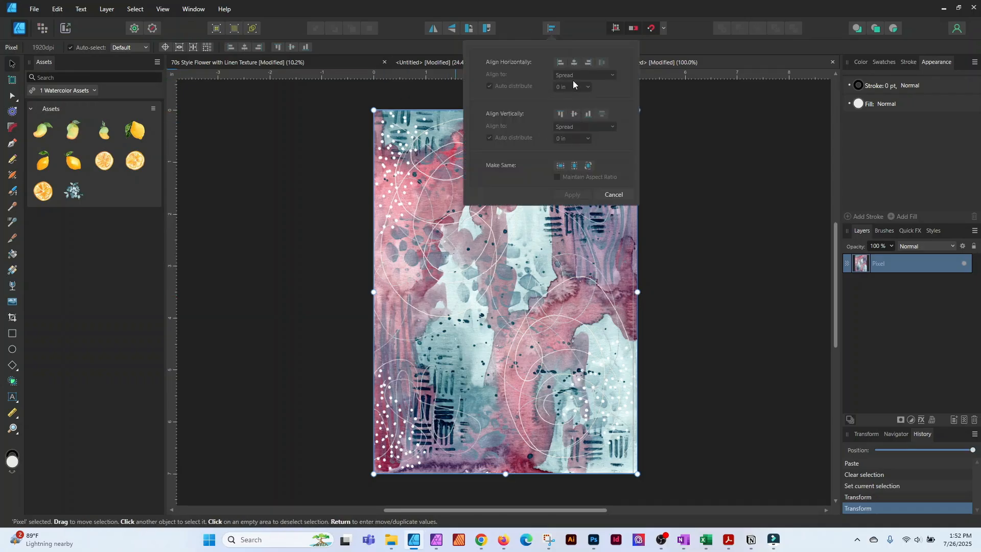
left_click(573, 63)
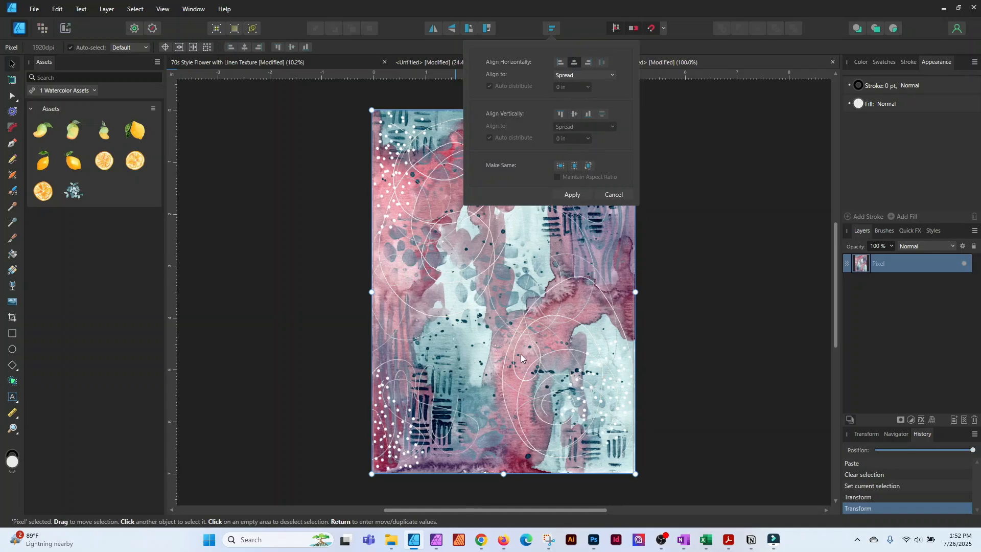
left_click(578, 195)
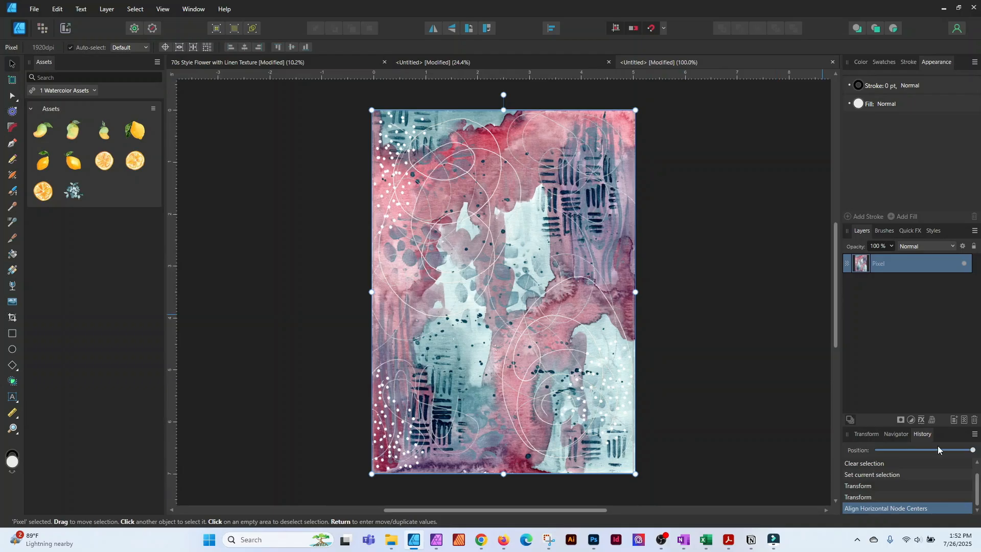
Add a pixel layer and paint a grey stroke from the sw-colors-number-csp palette at the card's top-right.
left_click(964, 420)
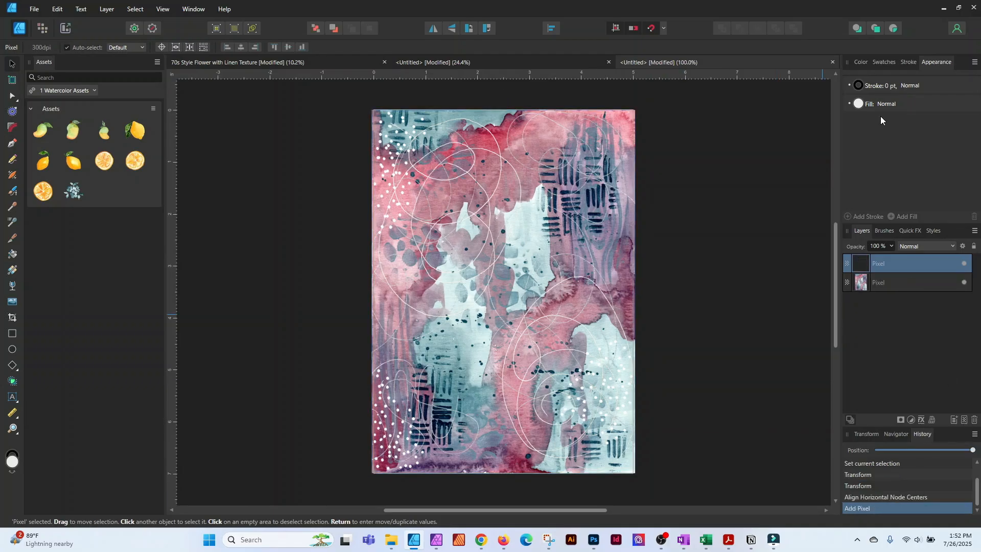
left_click(43, 27)
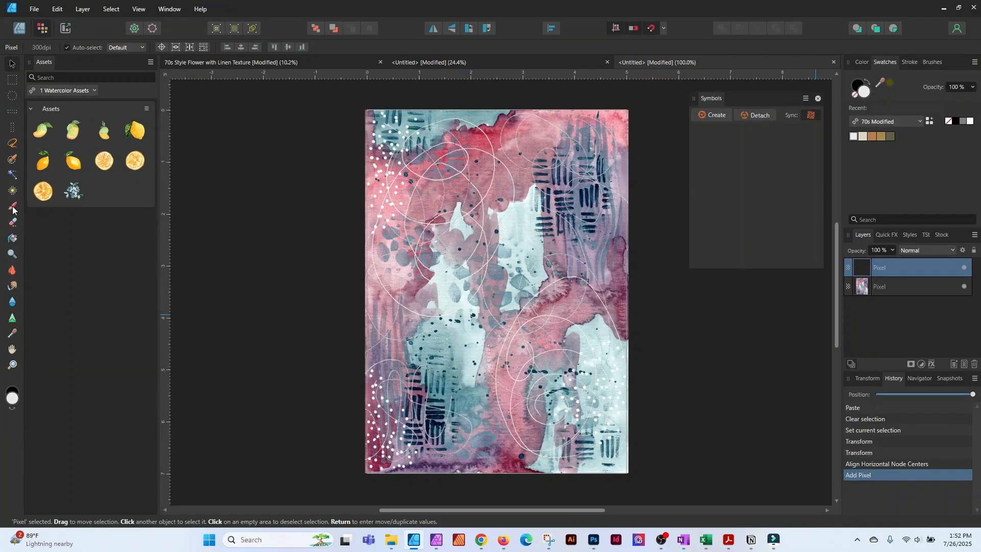
left_click(20, 208)
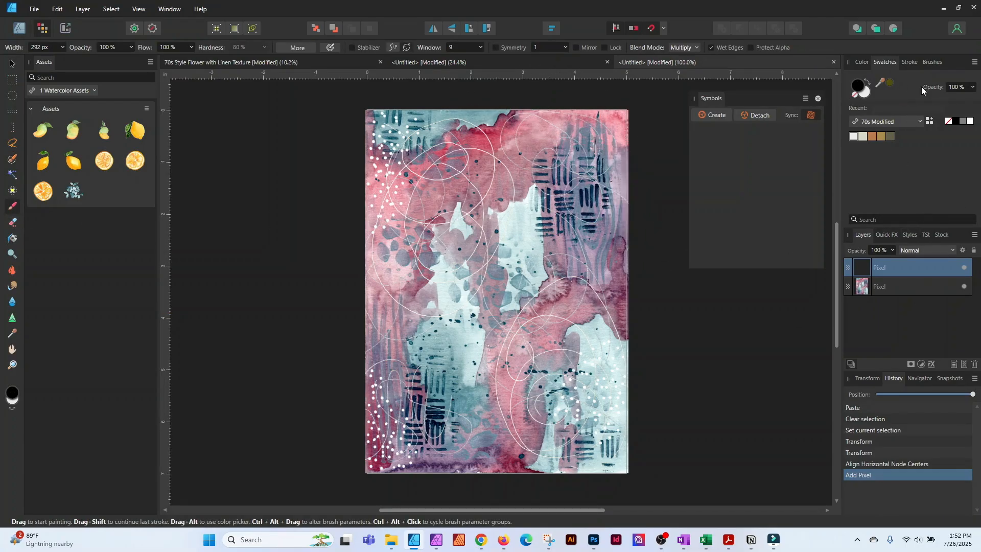
left_click(930, 62)
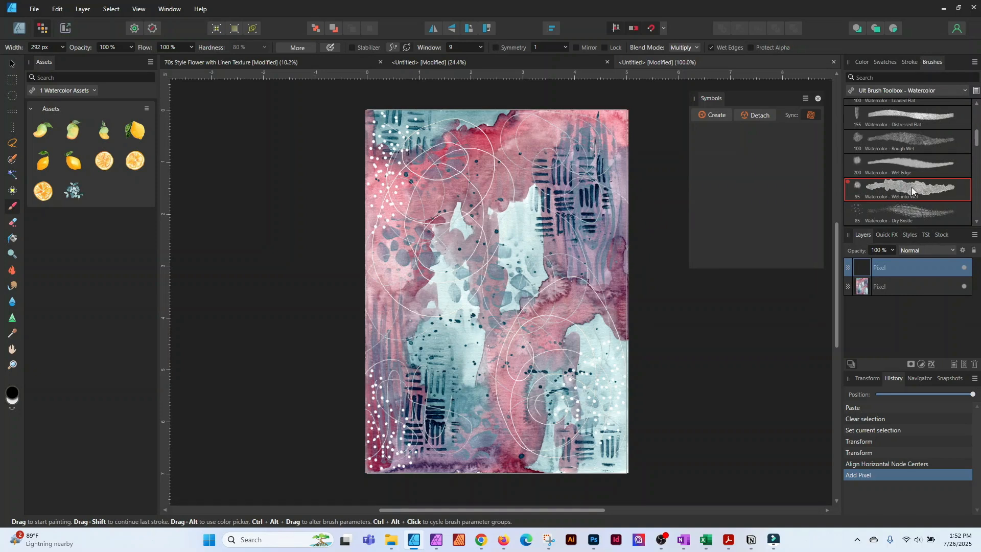
left_click(884, 63)
left_click(885, 121)
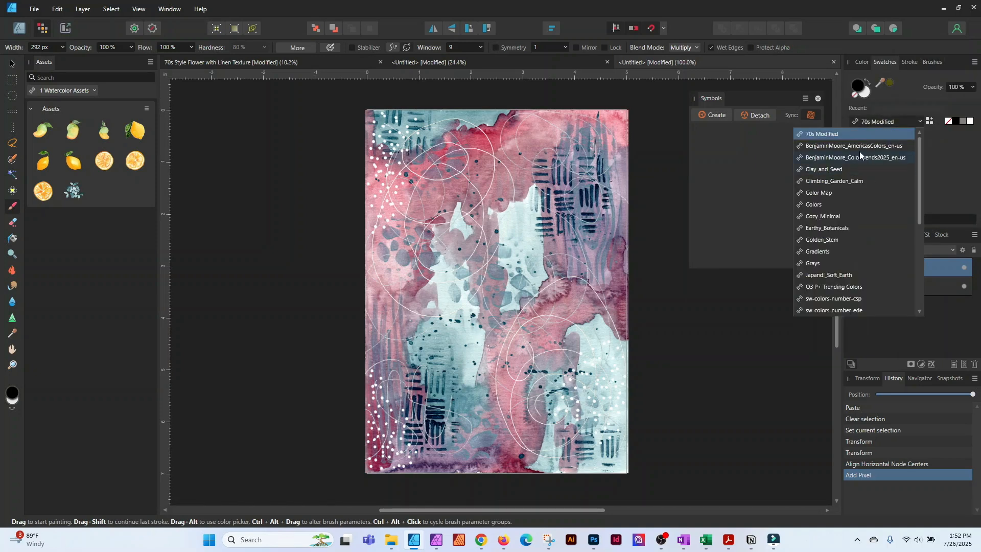
left_click(832, 297)
left_click(918, 155)
mouse_move(623, 123)
left_mouse_down()
mouse_move(561, 116)
mouse_move(626, 121)
mouse_move(646, 296)
mouse_move(636, 400)
mouse_move(616, 460)
mouse_move(471, 472)
mouse_move(401, 465)
mouse_move(371, 451)
mouse_move(360, 412)
mouse_move(376, 308)
mouse_move(359, 151)
mouse_move(392, 106)
mouse_move(580, 98)
left_mouse_up()
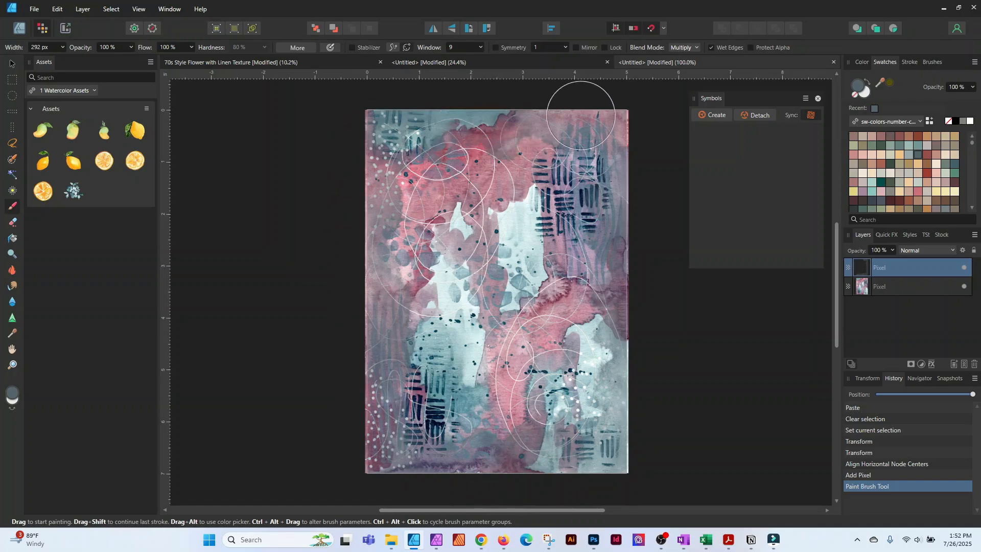
Set the painted layer to Color Burn at 75% opacity, hide it, and return to the vector persona.
left_click(891, 249)
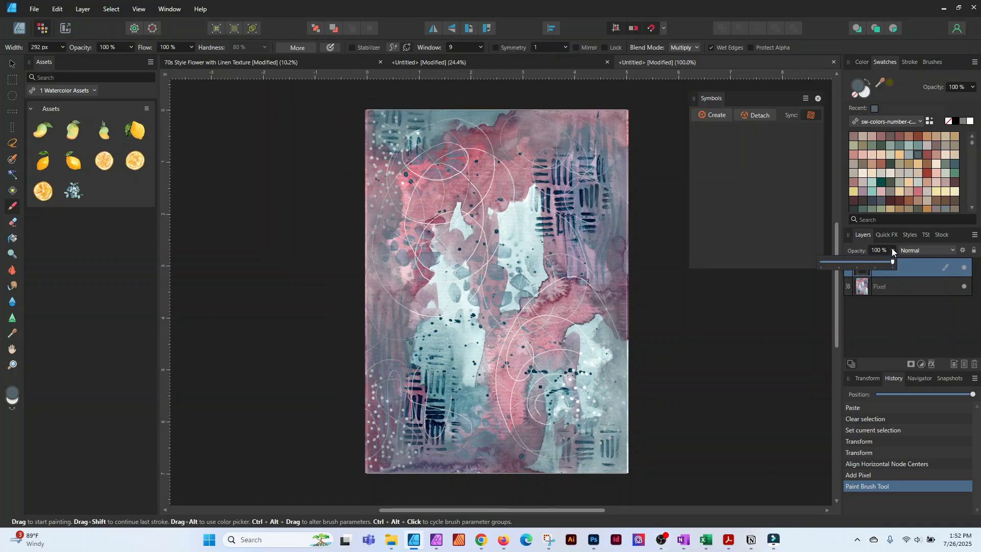
left_click(921, 248)
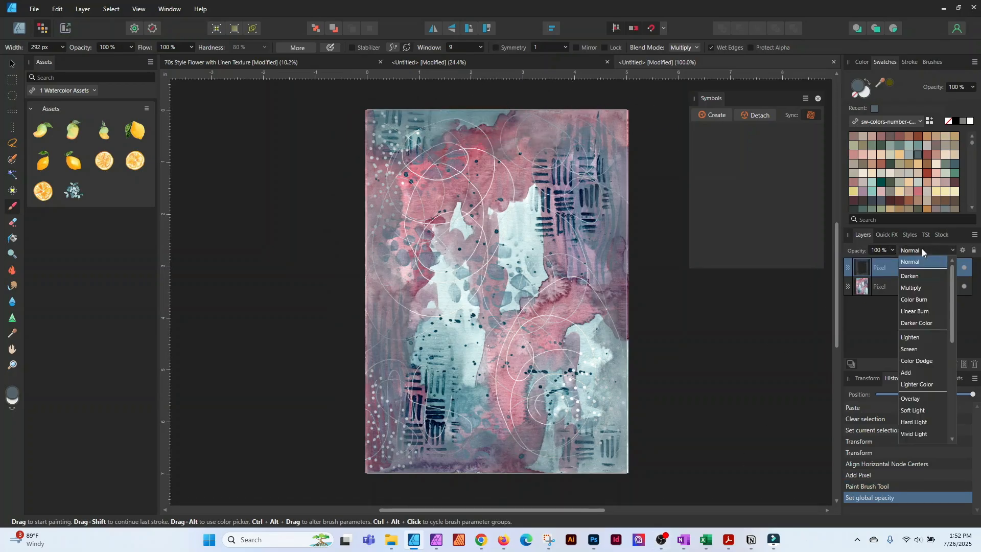
left_click(928, 299)
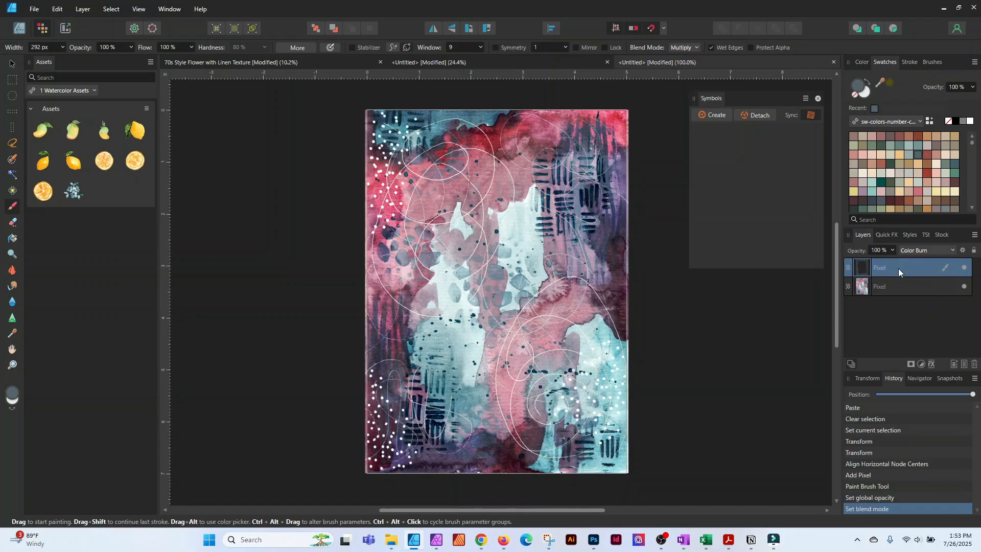
left_click(891, 249)
left_click_drag(889, 263, 876, 269)
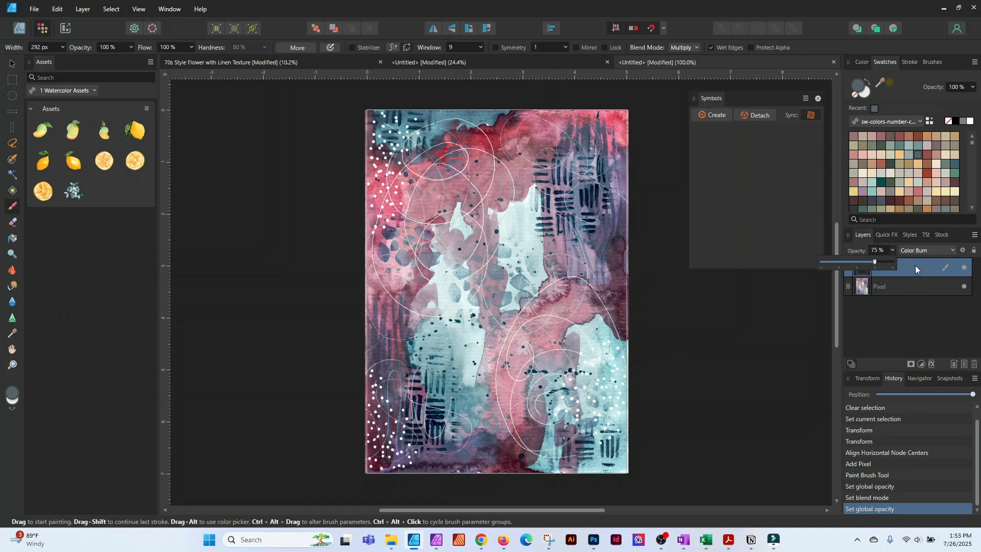
left_click(963, 268)
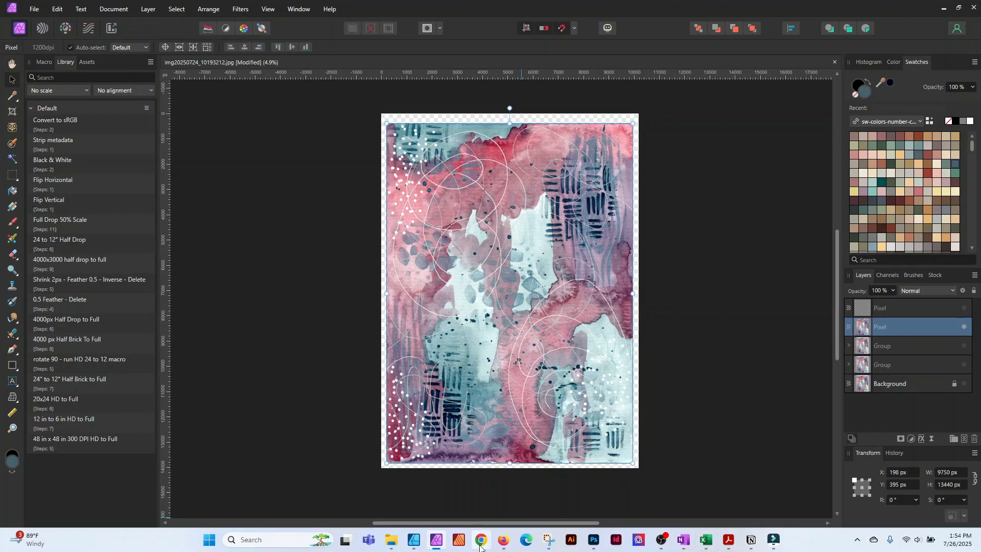
left_click(415, 540)
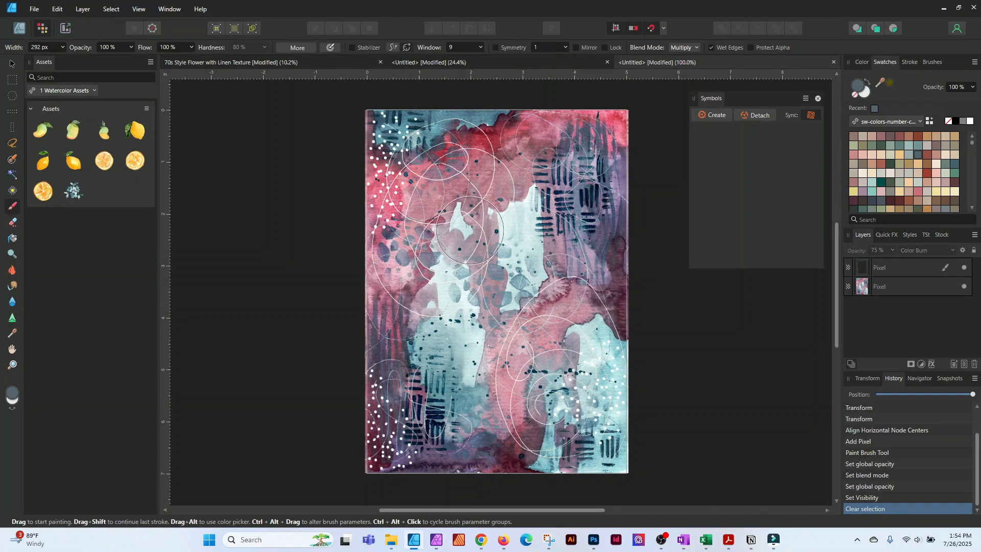
left_click(18, 29)
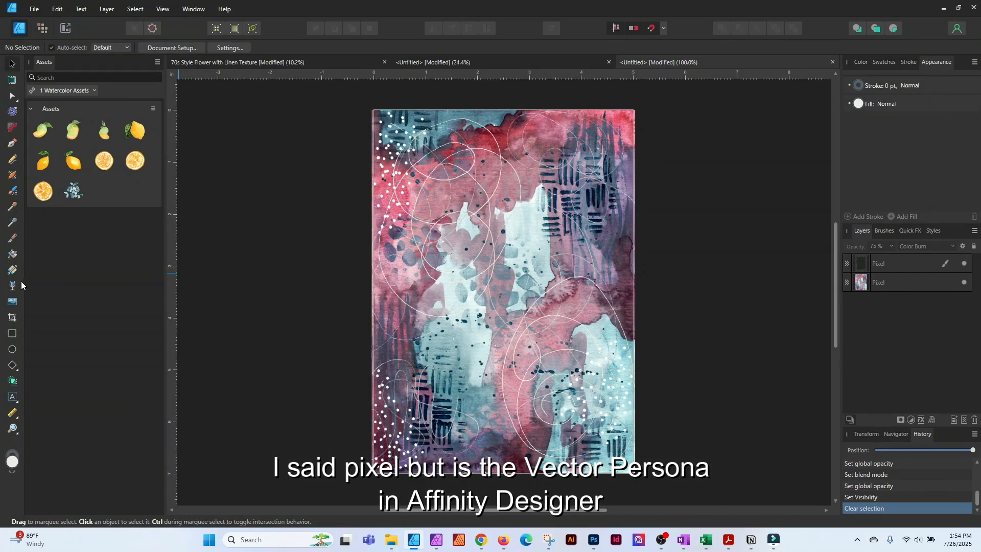
Draw three rectangle label bars stacked on the card.
left_click(12, 334)
left_click_drag(450, 243, 561, 269)
left_click_drag(429, 278, 527, 303)
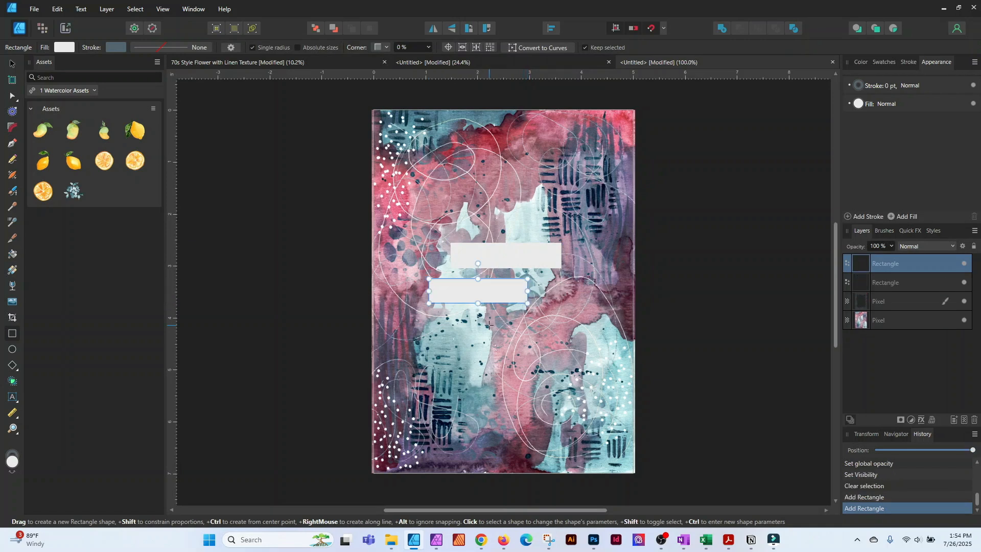
left_click_drag(471, 322, 578, 346)
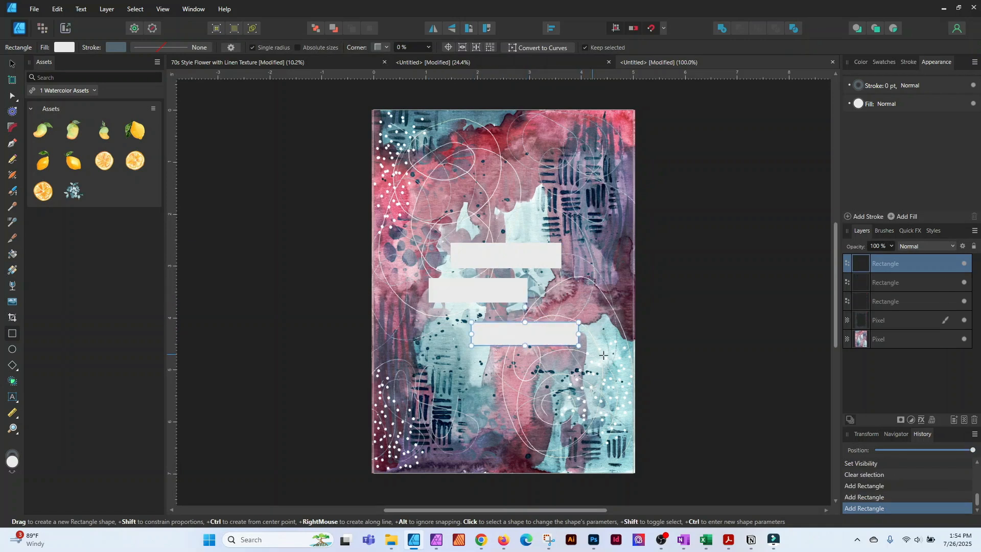
Select the three bars and align them on a common horizontal centre.
left_click(874, 302, "shift")
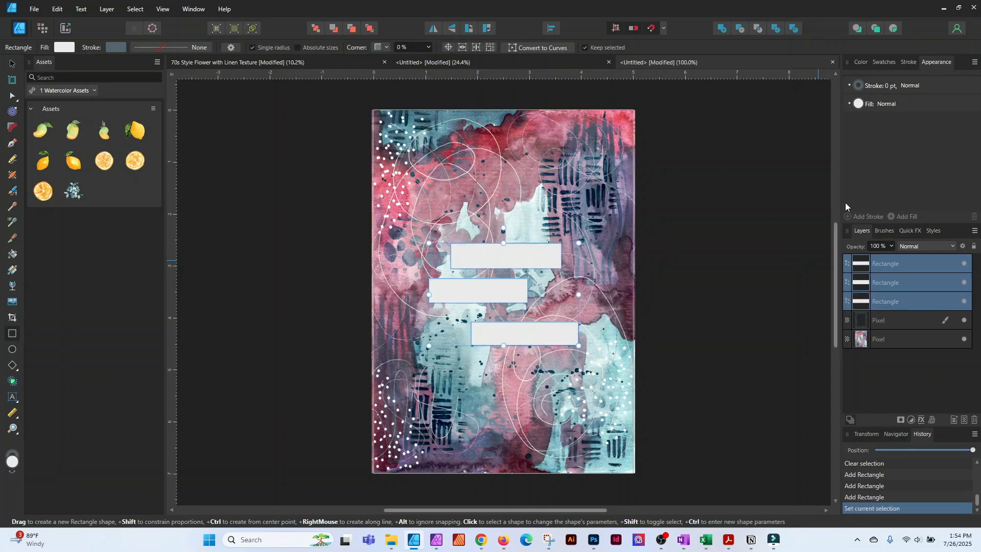
left_click(550, 30)
left_click(575, 62)
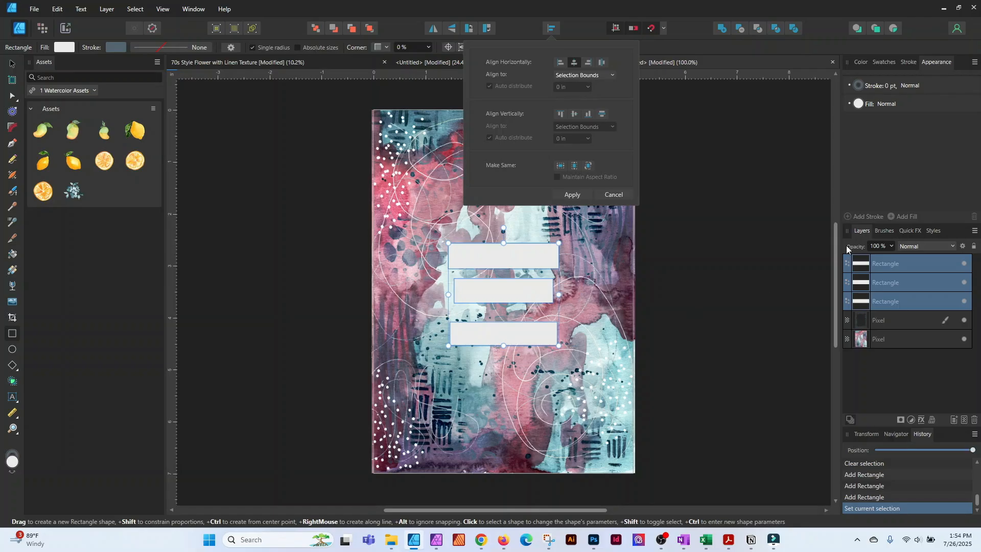
left_click(877, 294)
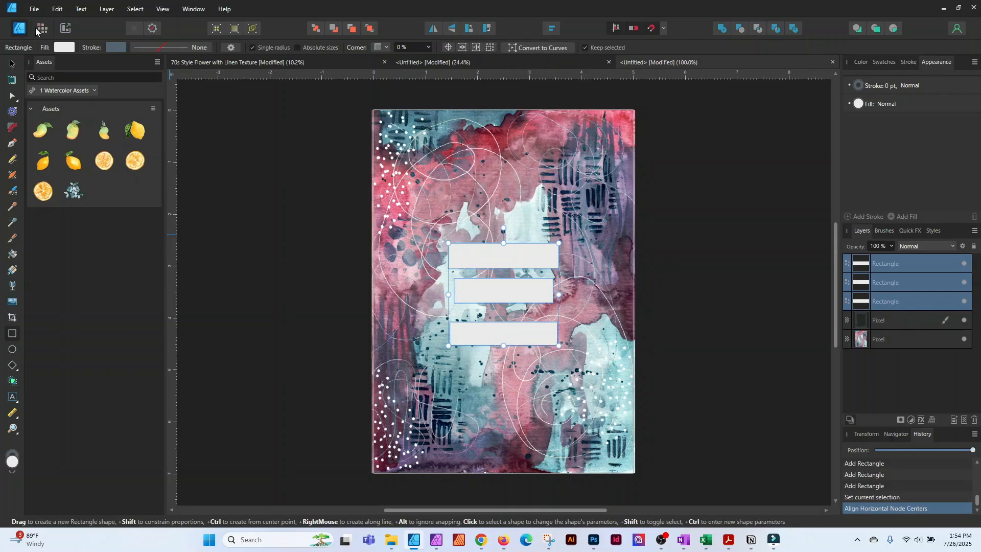
Start an artistic text object on the top bar.
left_click(15, 398)
left_click(62, 397)
left_click_drag(459, 255, 595, 255)
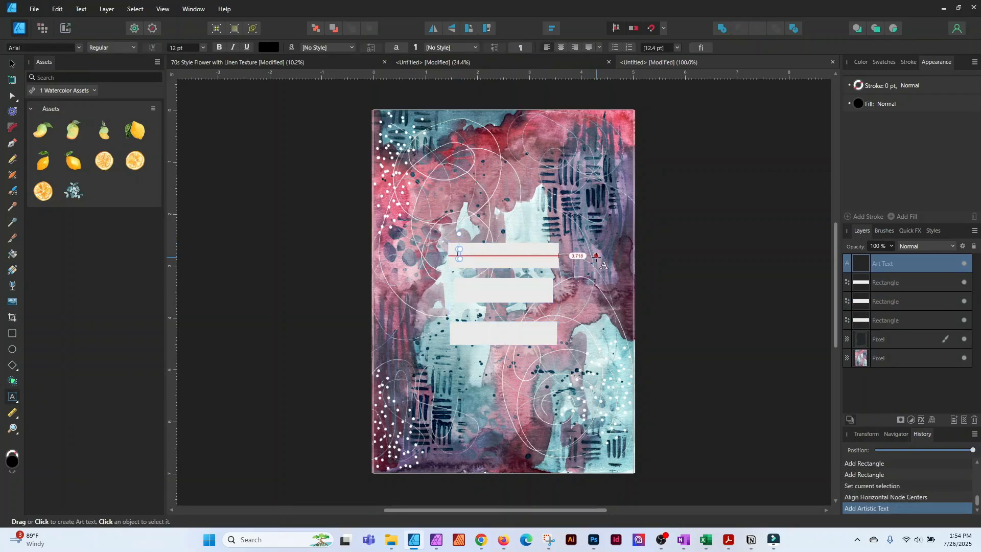
Type 'Always', 'Thinking' and 'Of You!' as artistic text on the top, middle and bottom bars.
left_click_drag(596, 255, 596, 256)
type("Always")
key("Escape")
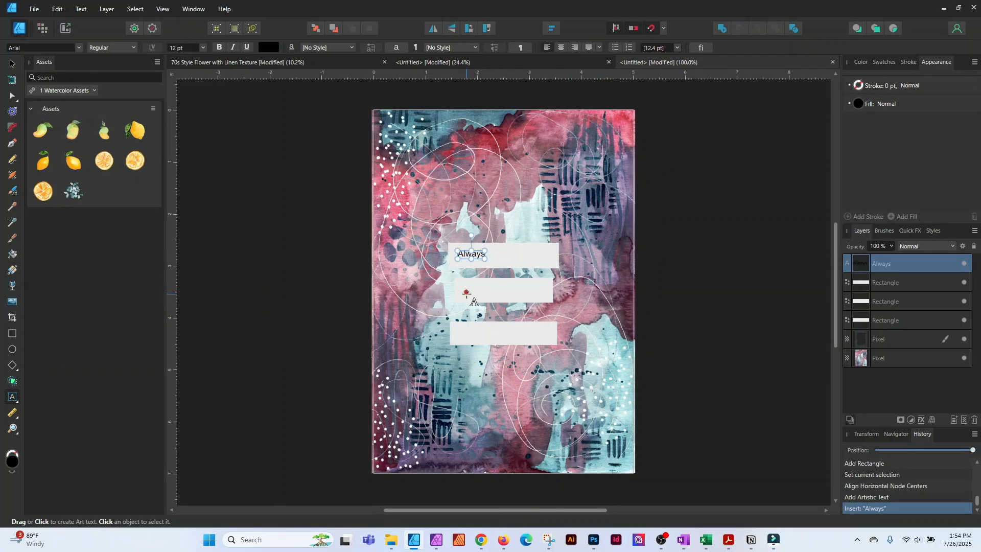
left_click(476, 286)
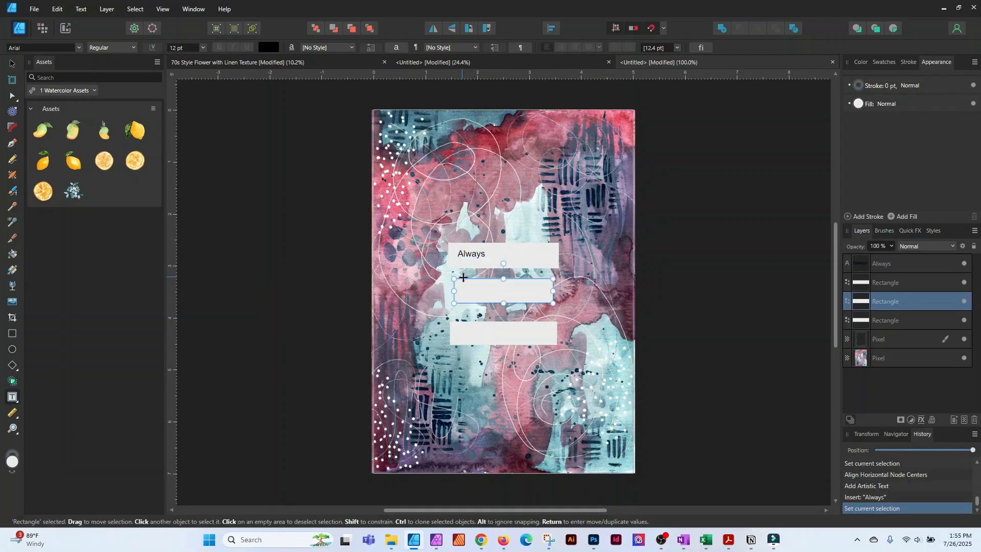
key("t")
left_click(471, 290)
type("Thinking")
key("BackSpace")
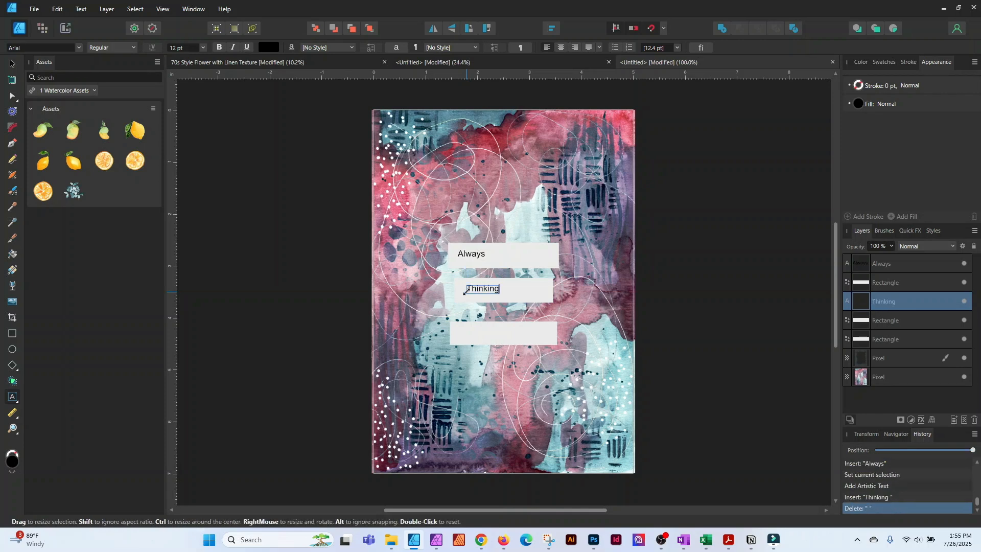
left_click(464, 333)
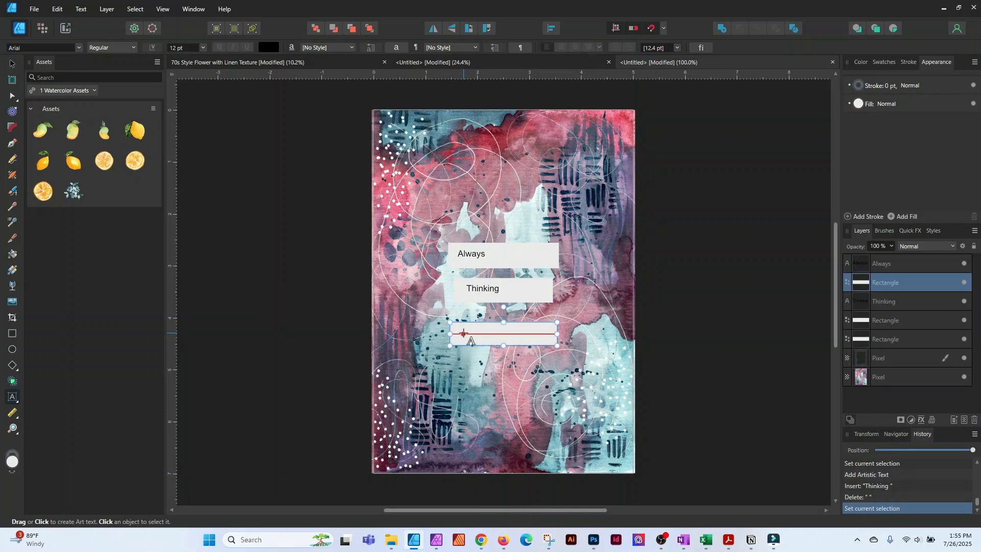
left_click(463, 333)
type("Of You")
key("Escape")
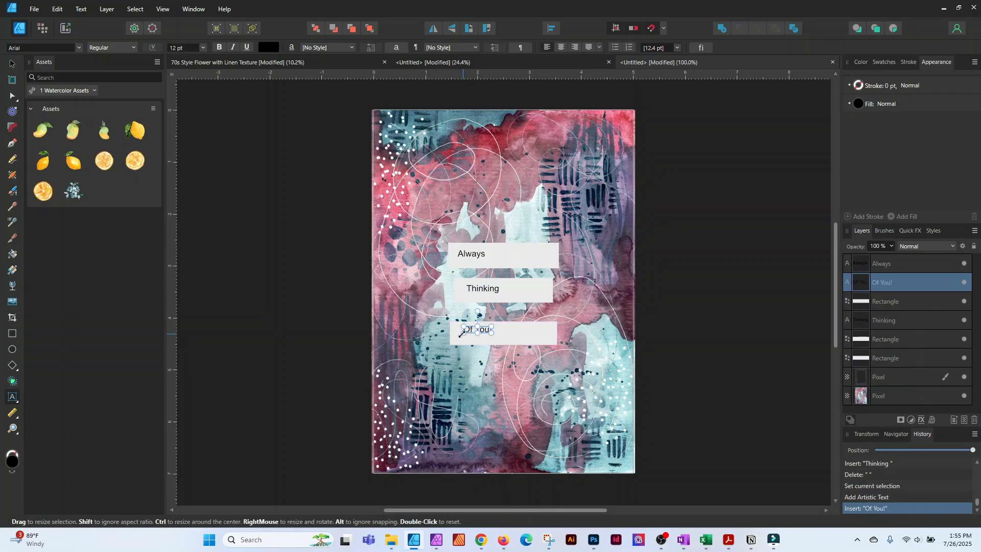
Centre-align the three words' paragraphs and align them on a common horizontal centre.
left_click(894, 264)
left_click(894, 283, "shift")
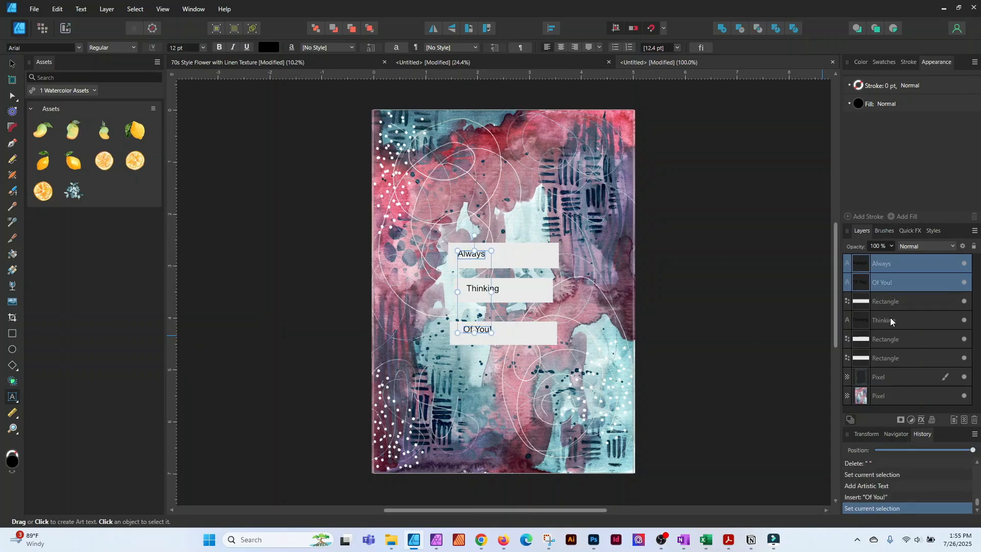
left_click(890, 320, "shift")
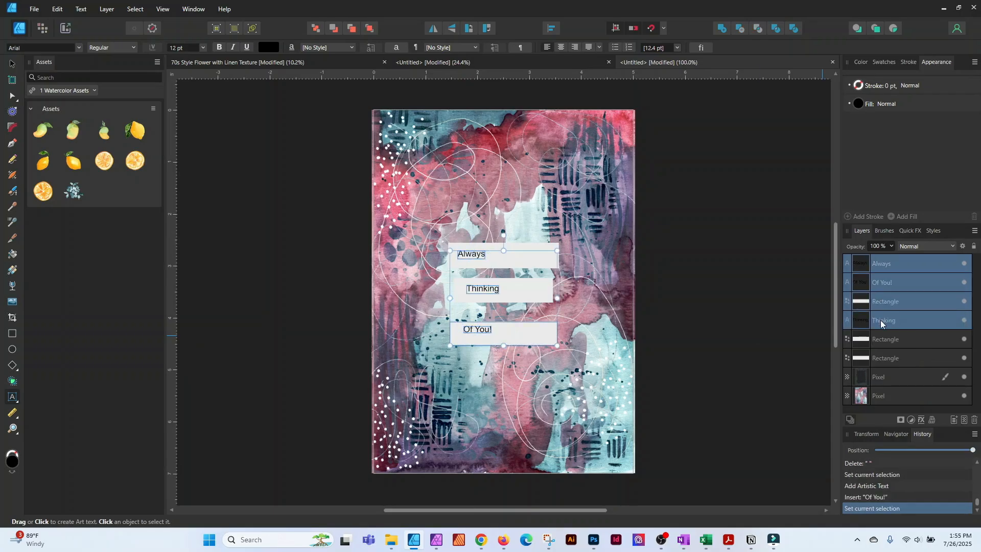
left_click(561, 48)
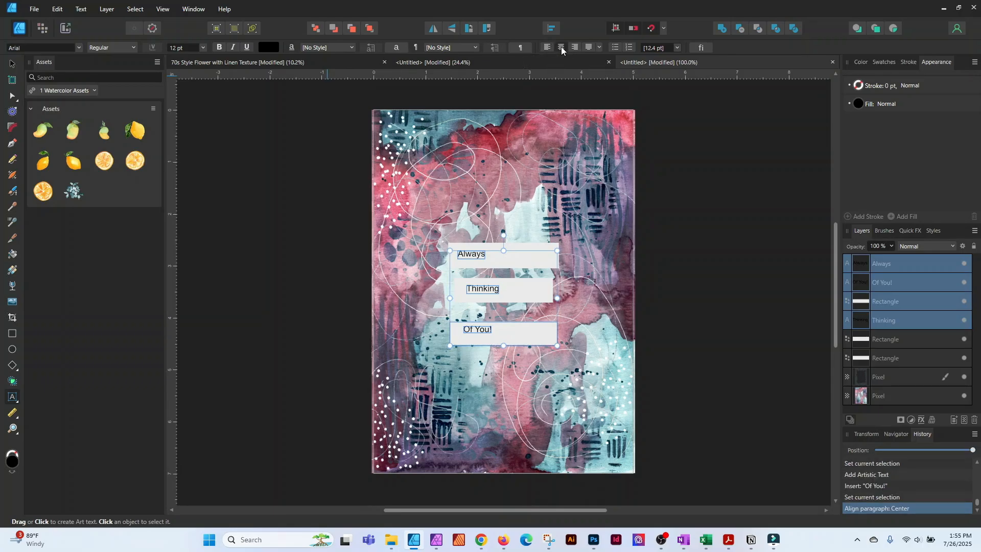
left_click(551, 28)
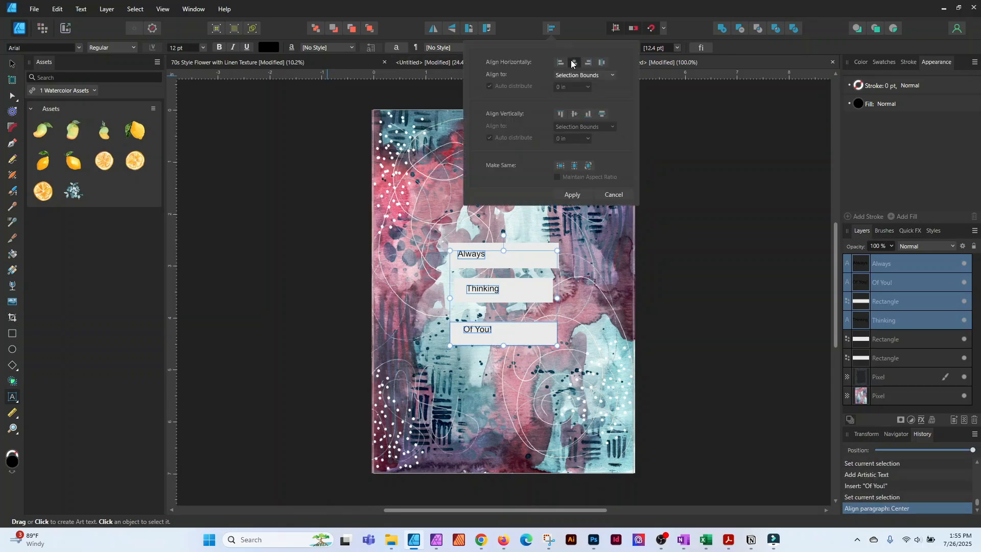
left_click(574, 63)
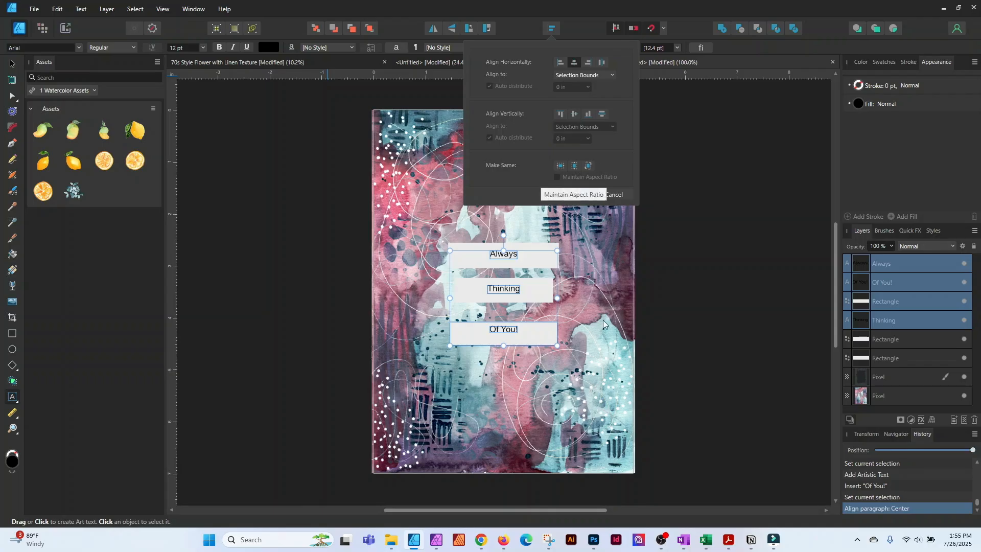
left_click(678, 312)
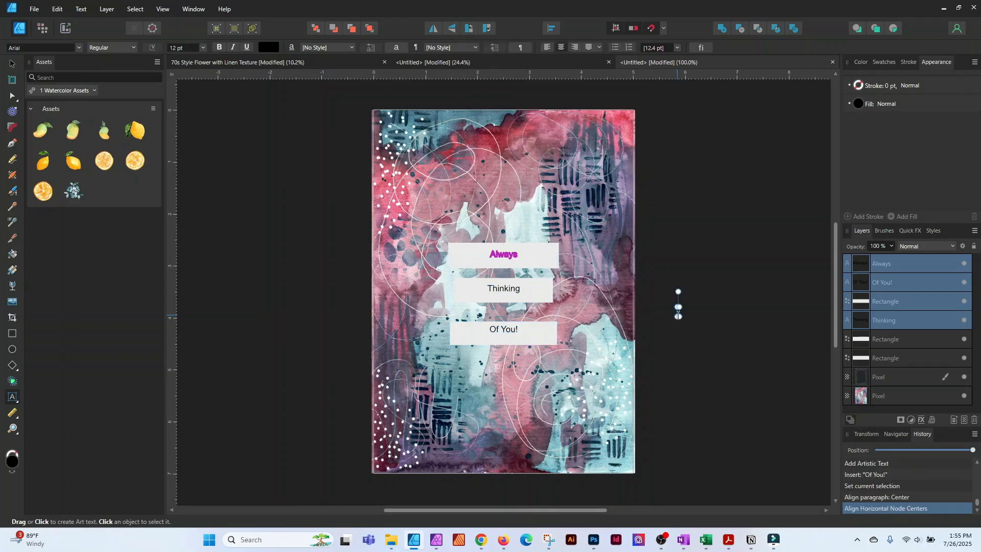
left_click(12, 64)
Nudge Always, Thinking and Of You! into their bars and enlarge Always to 21 pt.
left_click_drag(503, 257, 504, 258)
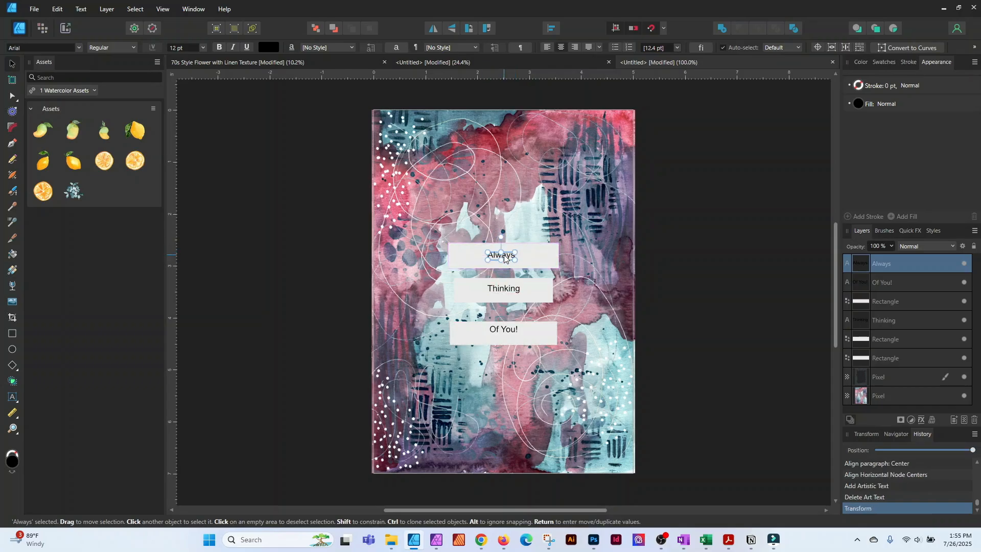
left_click(503, 294)
left_click_drag(503, 295, 503, 297)
left_click_drag(504, 333, 505, 337)
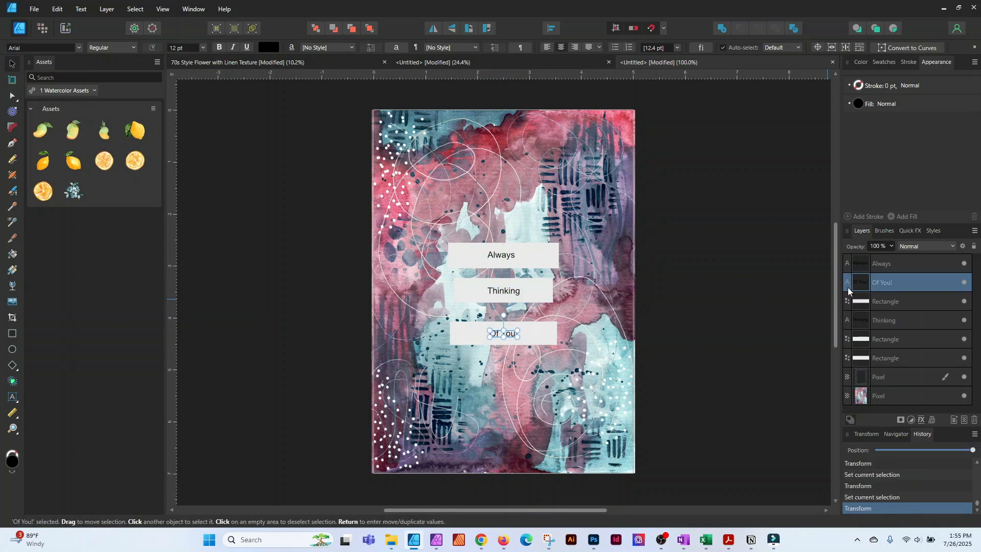
left_click(906, 263)
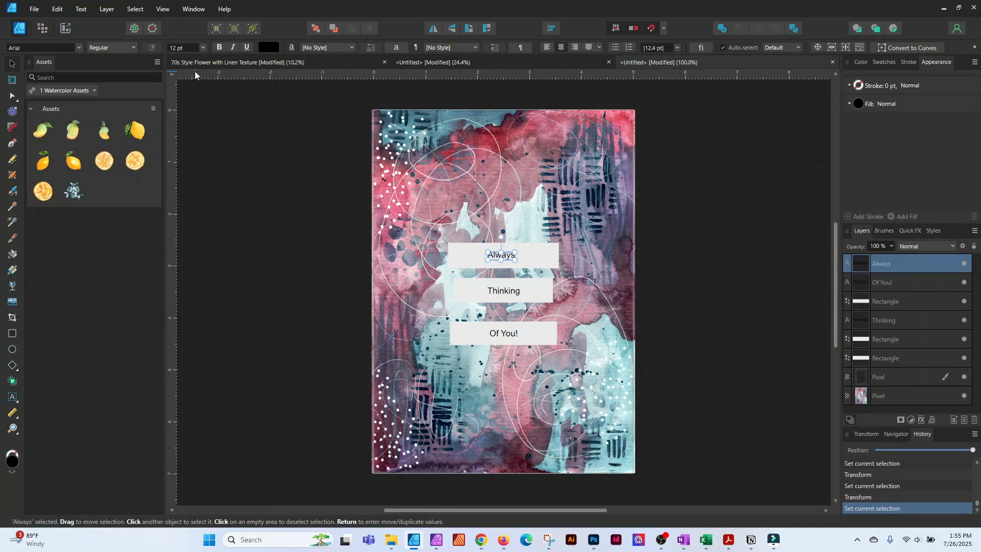
scroll(189, 48, "up", 6)
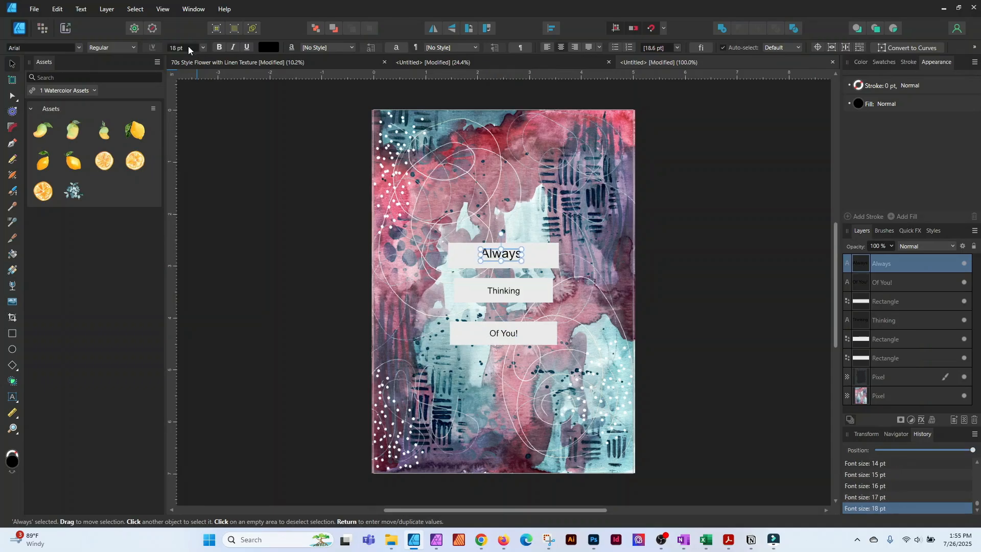
scroll(188, 48, "up", 3)
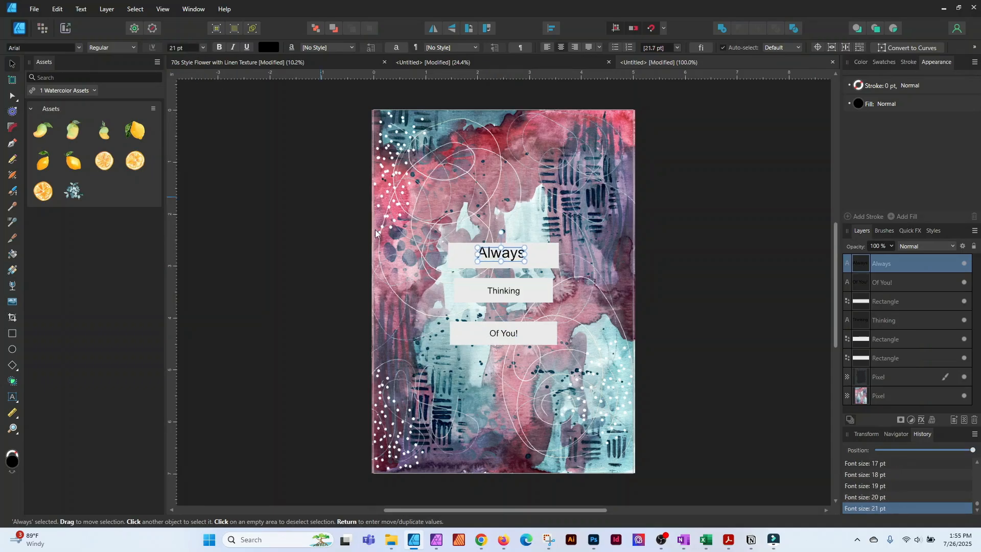
left_click_drag(510, 263, 514, 265)
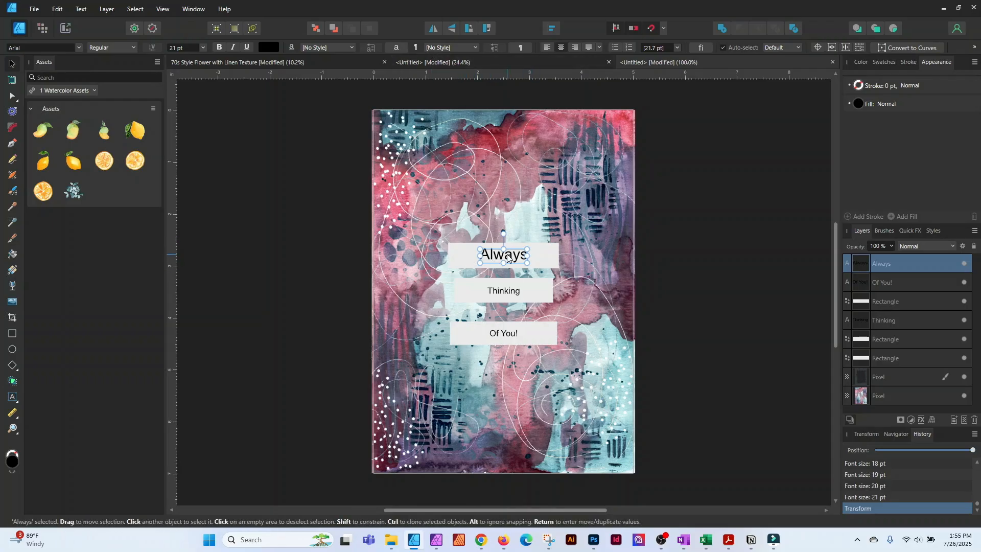
Turn on All Caps in the Character panel for Always, Thinking and Of You!
left_click(397, 48)
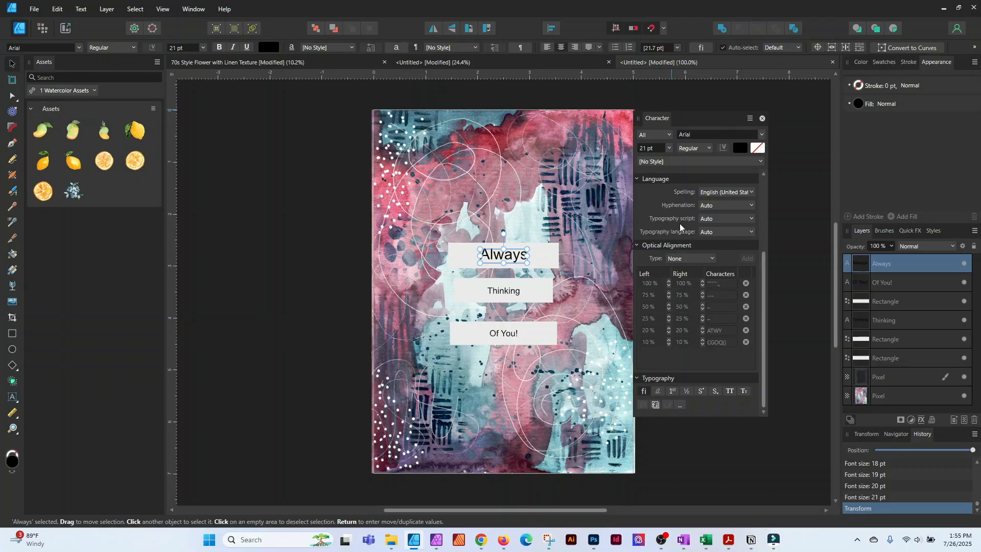
left_click_drag(699, 120, 714, 103)
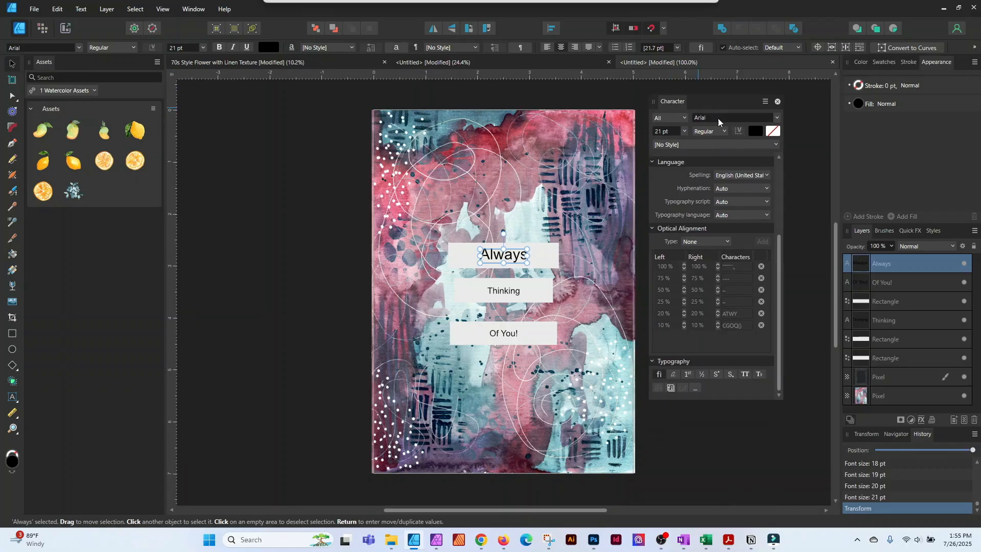
left_click(746, 374)
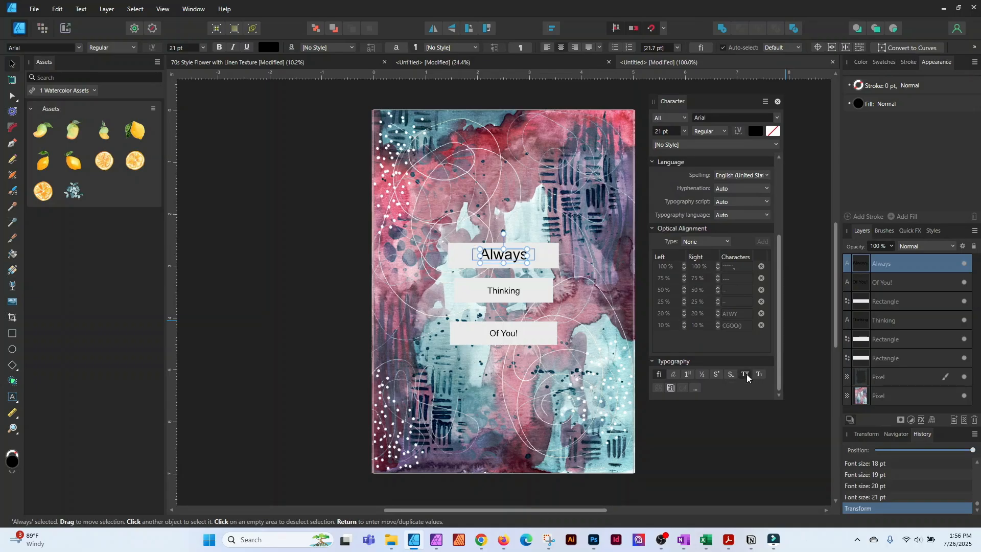
left_click(514, 295)
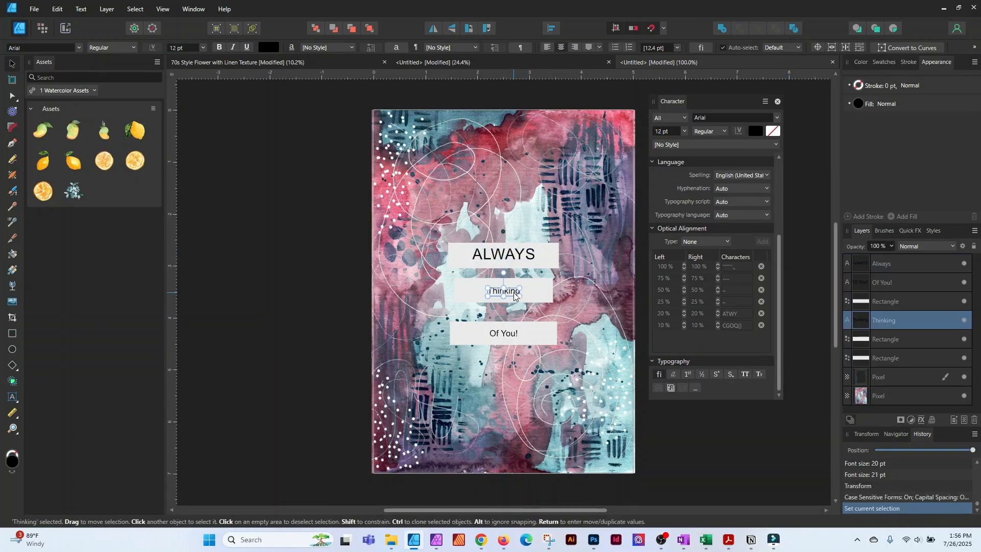
left_click(745, 375)
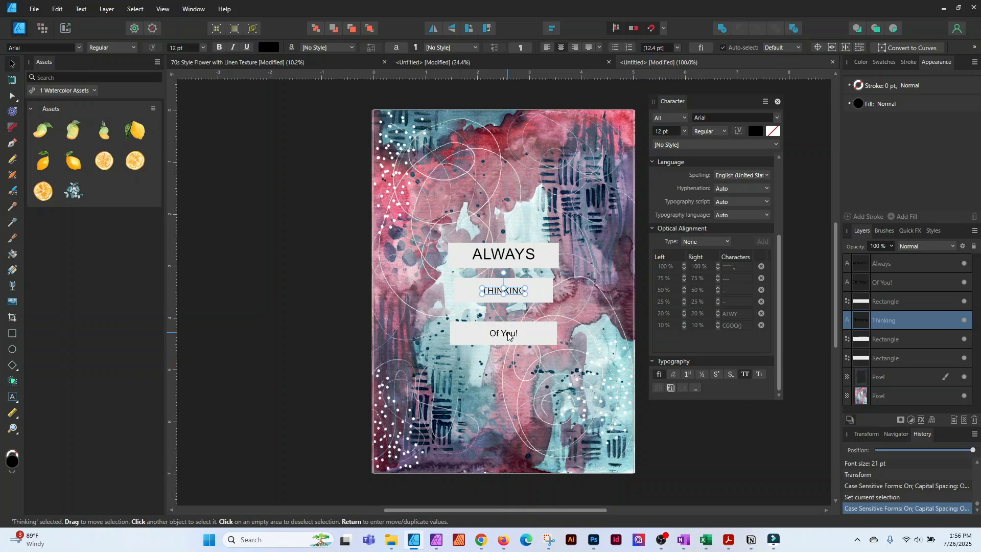
left_click(509, 334)
left_click(745, 374)
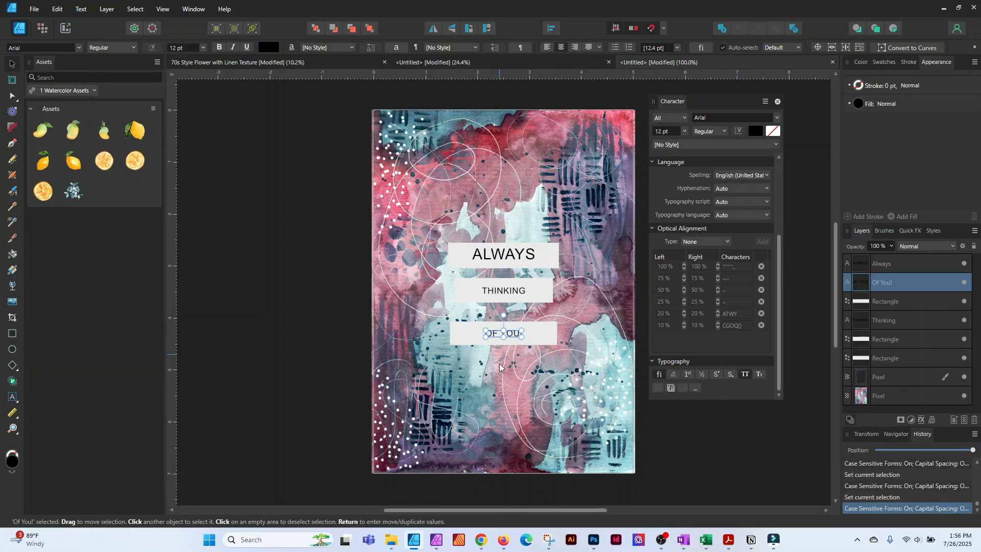
left_click(778, 101)
Set ALWAYS, THINKING and OF YOU! each to a 15 pt font size, then deselect.
left_click(502, 256)
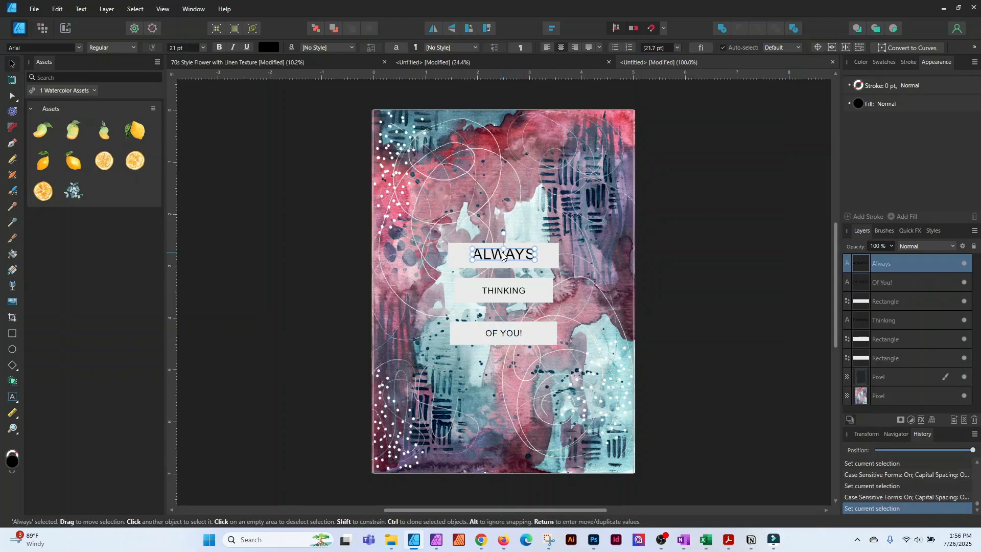
left_click(503, 292)
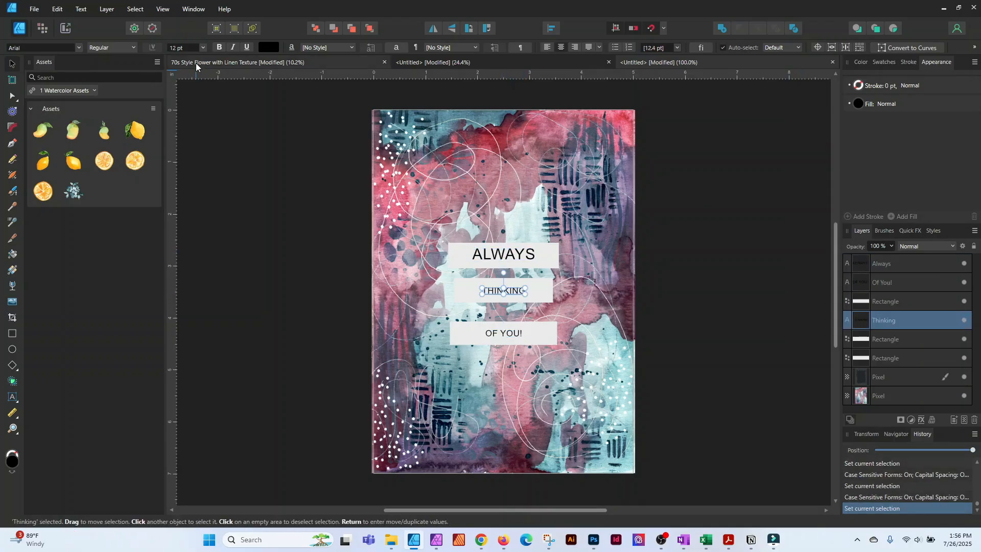
left_click(505, 255)
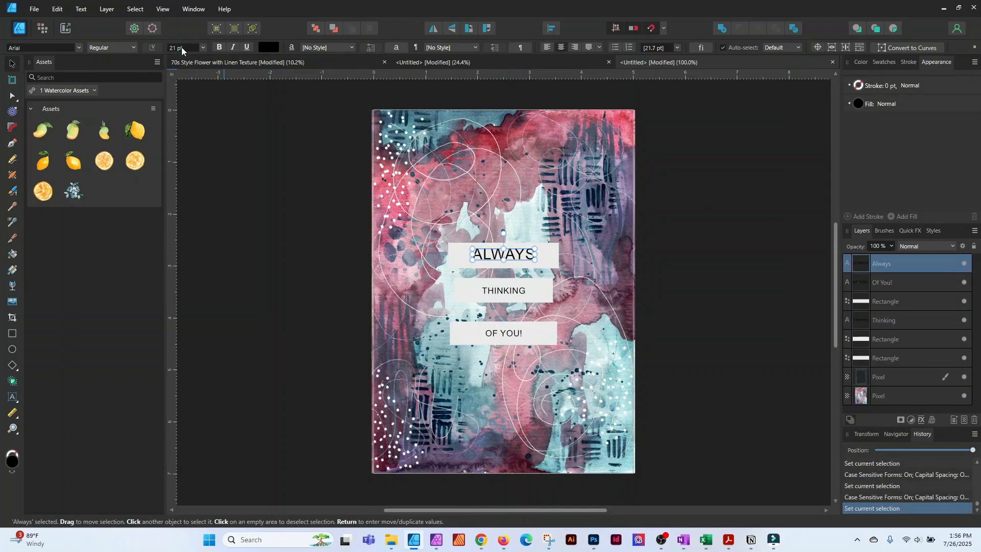
type("15")
key("Return")
left_click(510, 294)
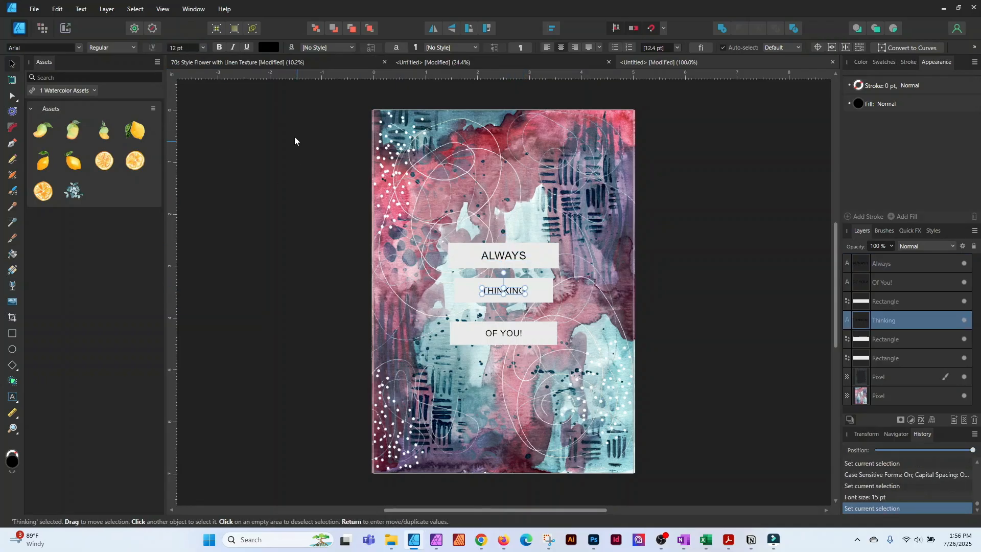
type("15")
key("Return")
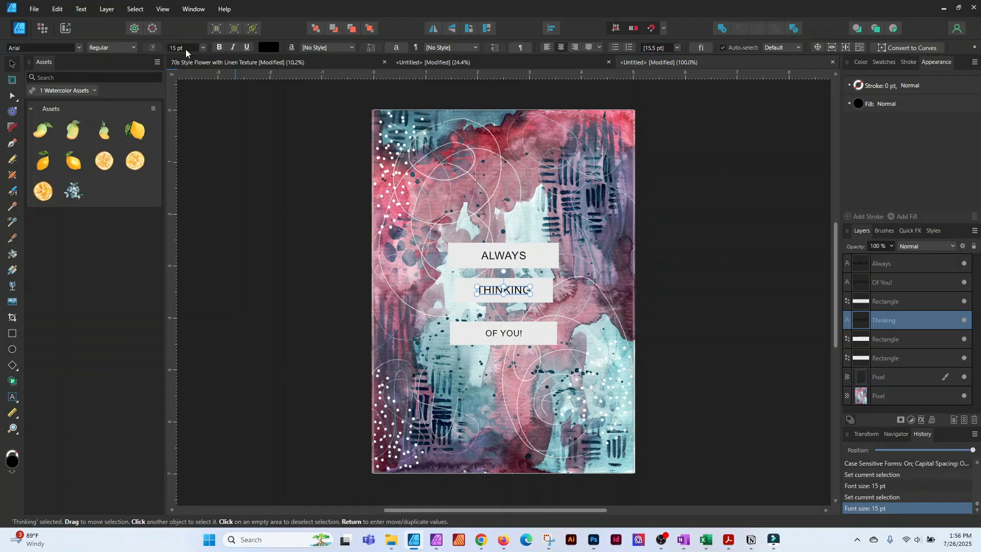
left_click(499, 335)
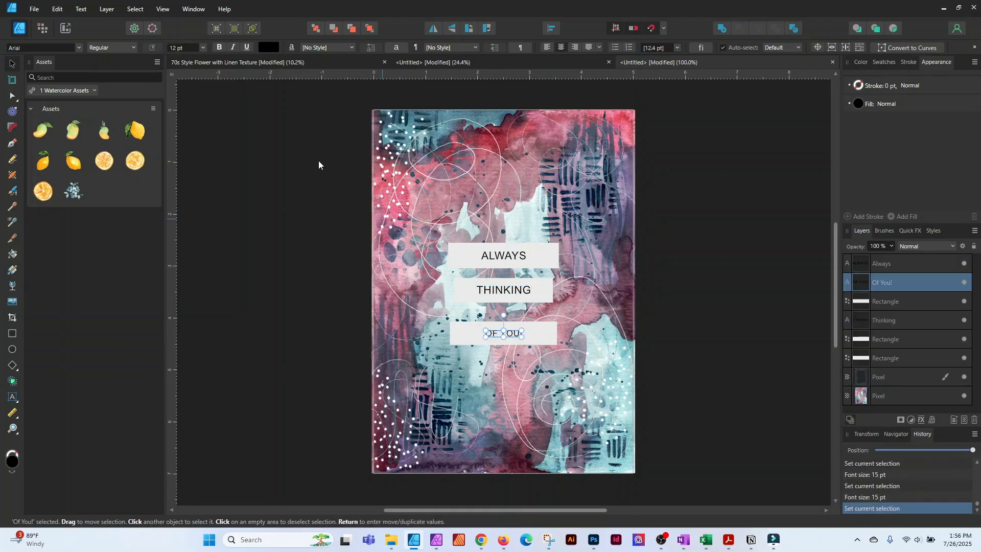
left_click(179, 47)
type("15")
key("Return")
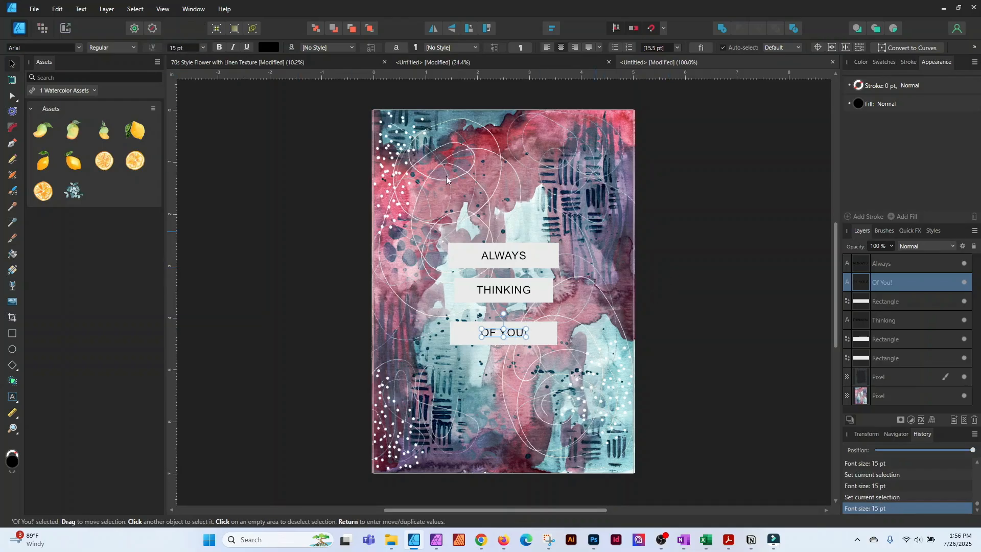
left_click(249, 154)
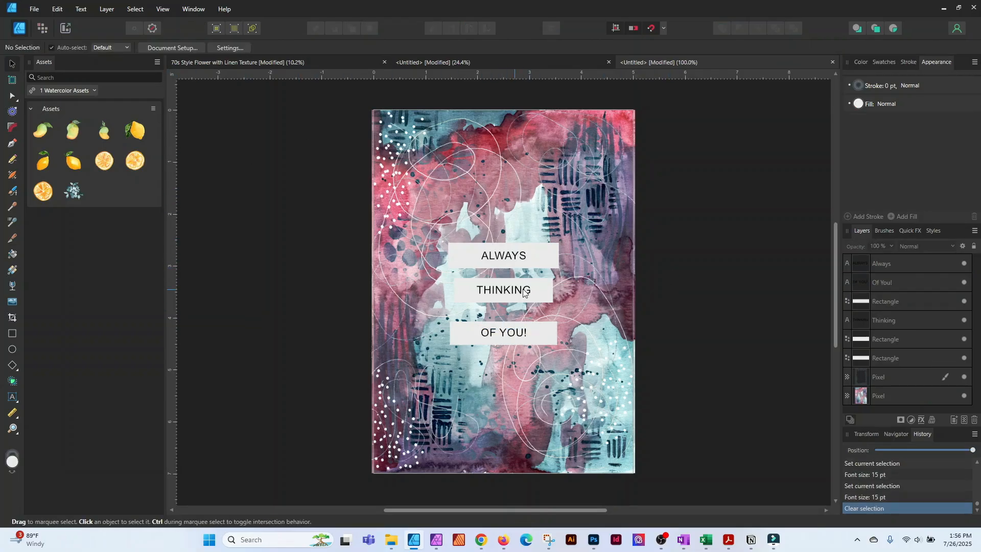
Group each word (ALWAYS, THINKING, OF YOU!) with the teal bar behind it.
left_click_drag(535, 332, 535, 329)
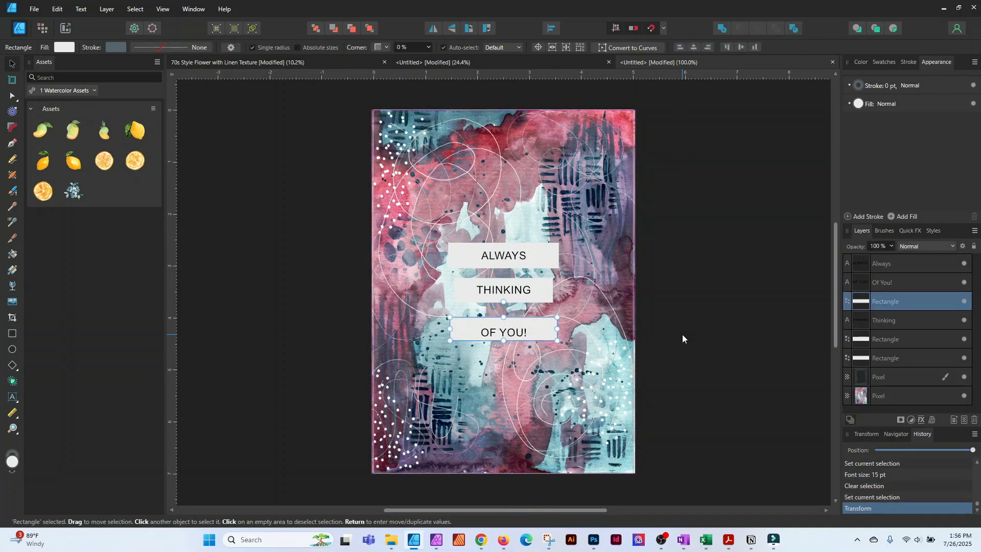
key("ctrl+z")
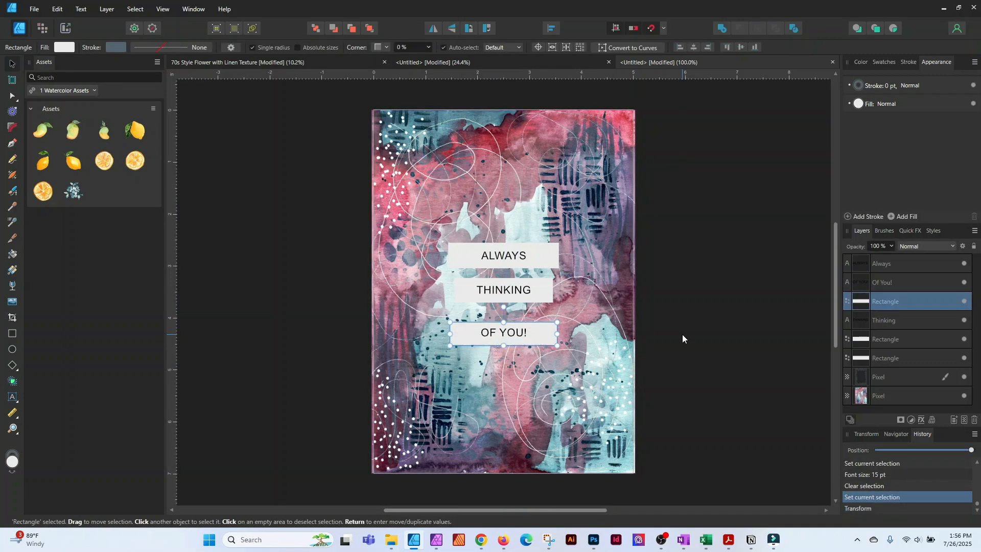
left_click(516, 258)
left_click(546, 263, "shift")
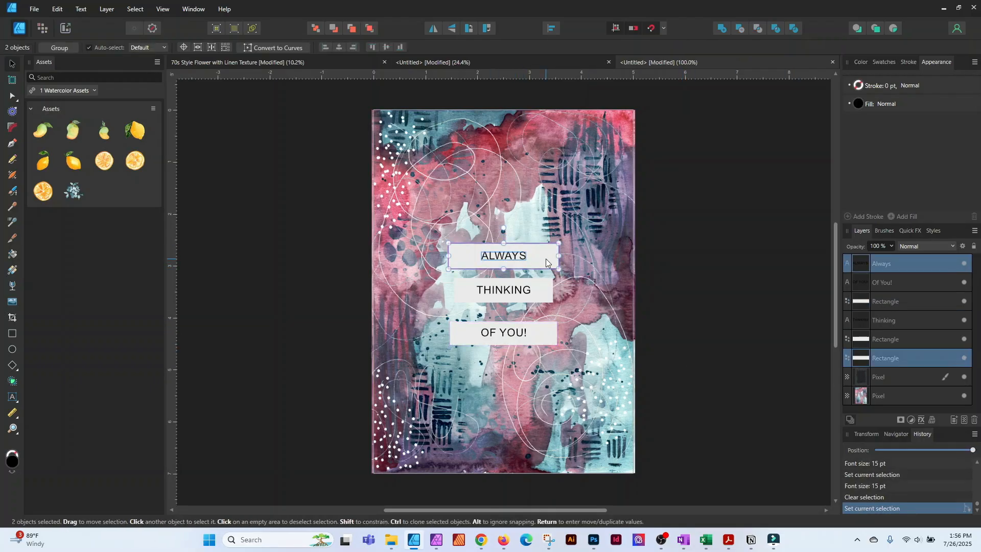
key("ctrl+g")
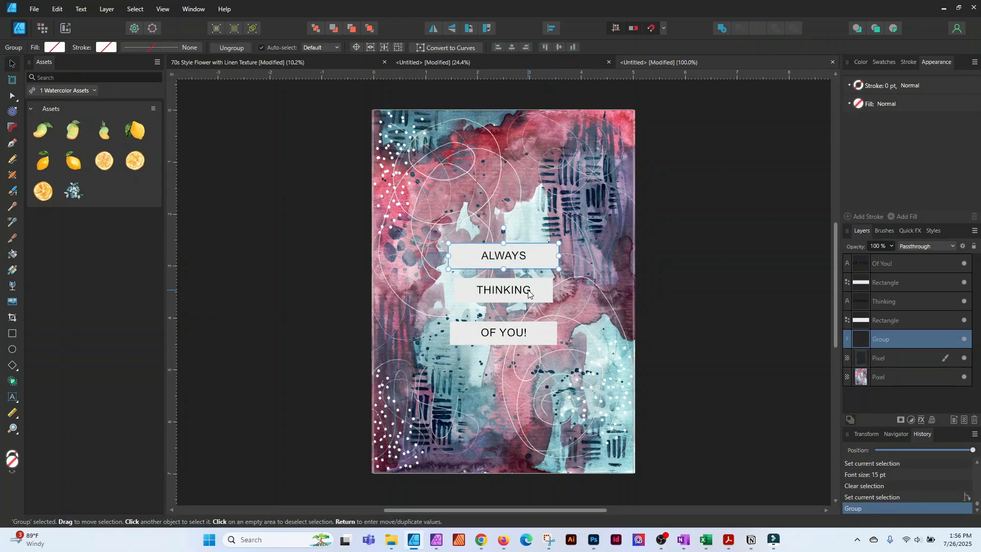
left_click(544, 295)
left_click(545, 294, "shift")
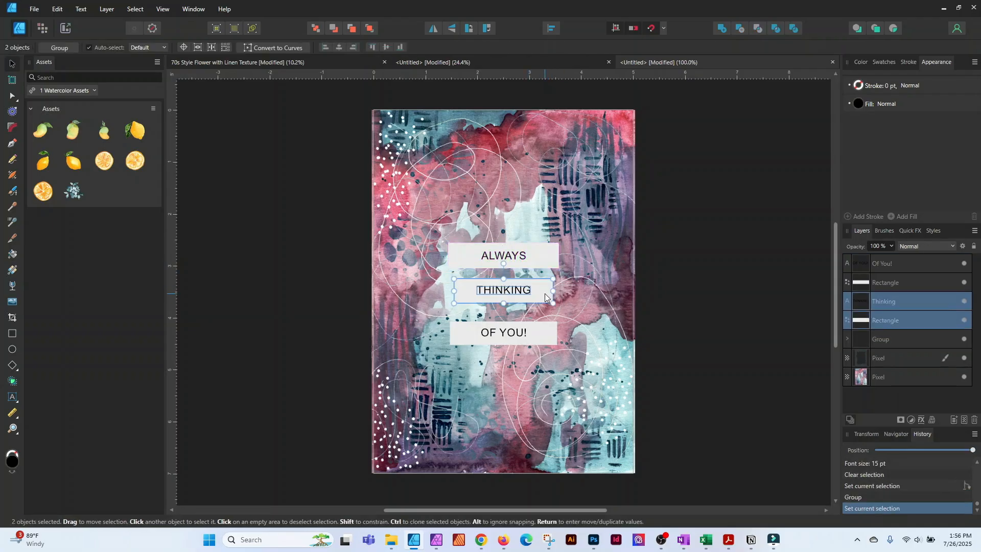
key("ctrl+g")
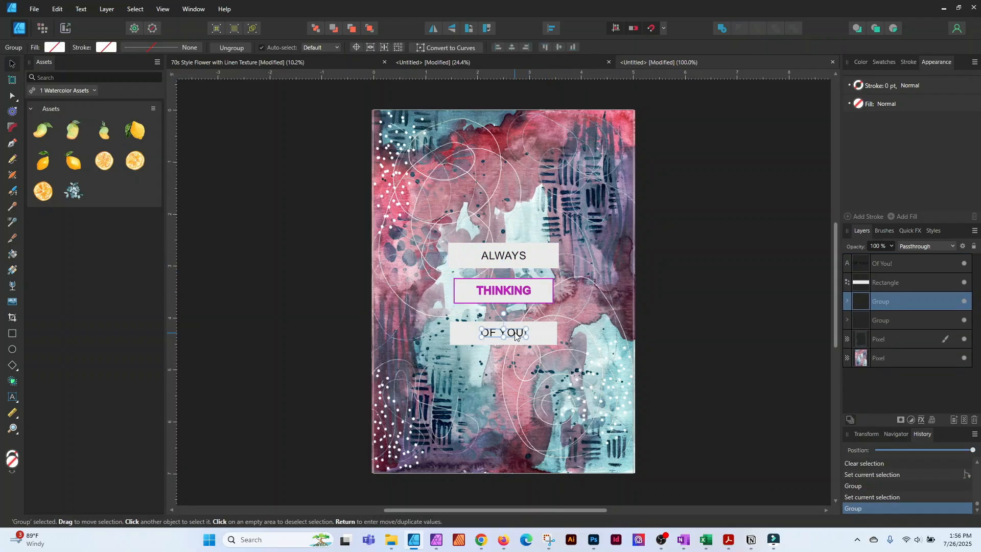
left_click(515, 333)
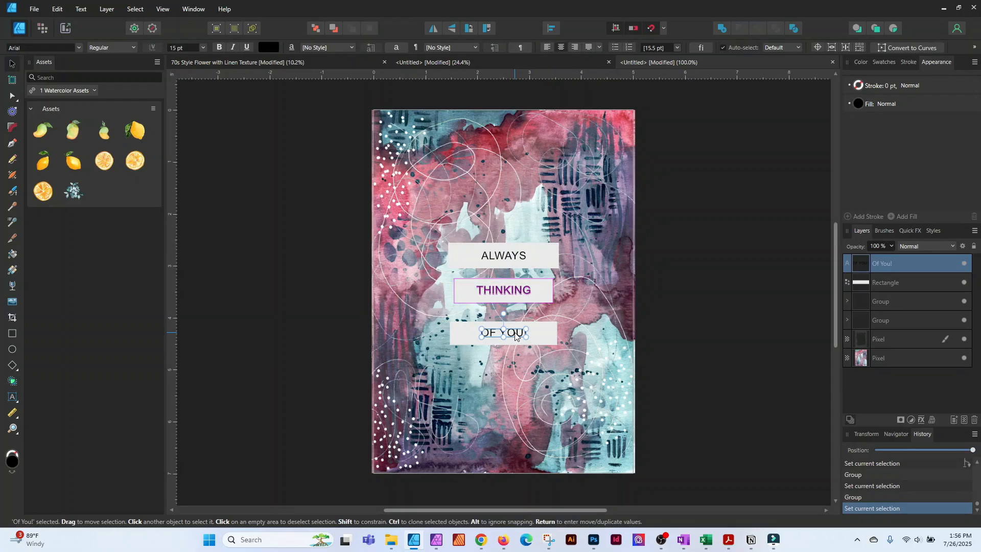
left_click(548, 338, "shift")
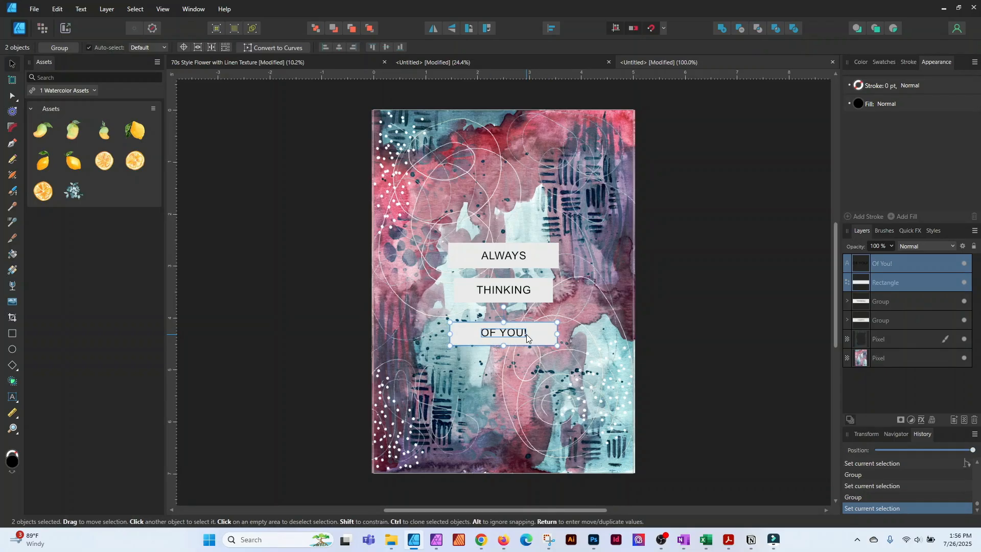
key("ctrl+g")
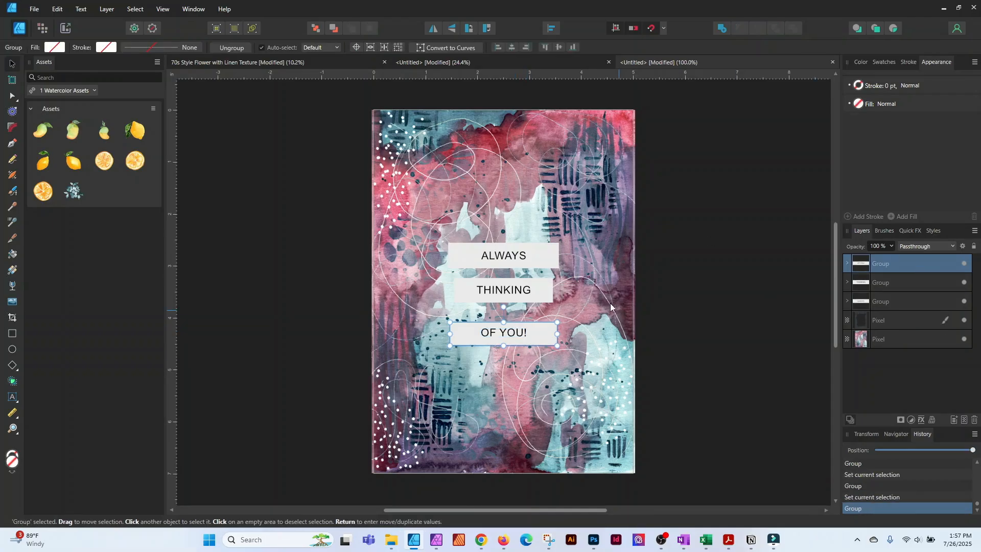
Raise the OF YOU! group closer to THINKING and centre all three groups horizontally.
left_click_drag(515, 336, 516, 326)
left_click(681, 312)
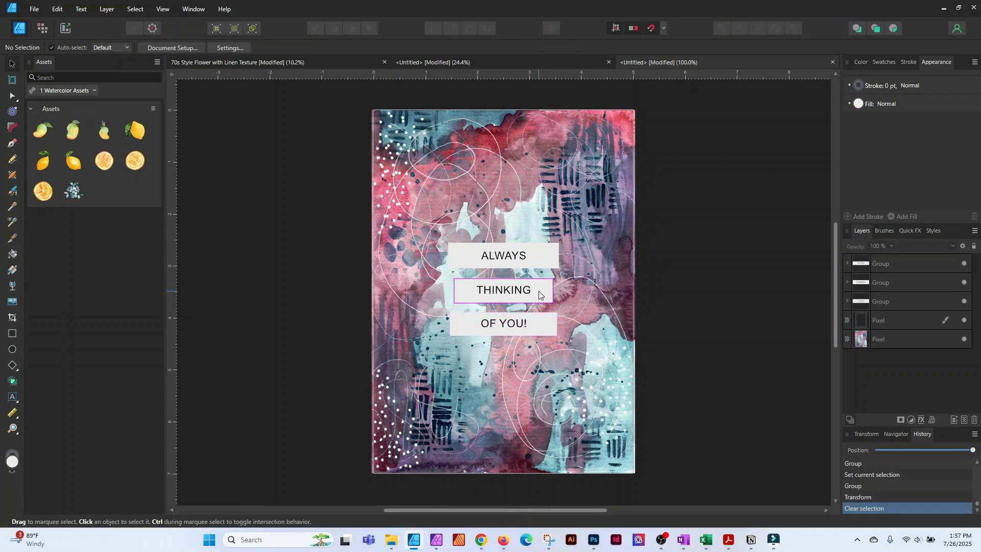
left_click(544, 264)
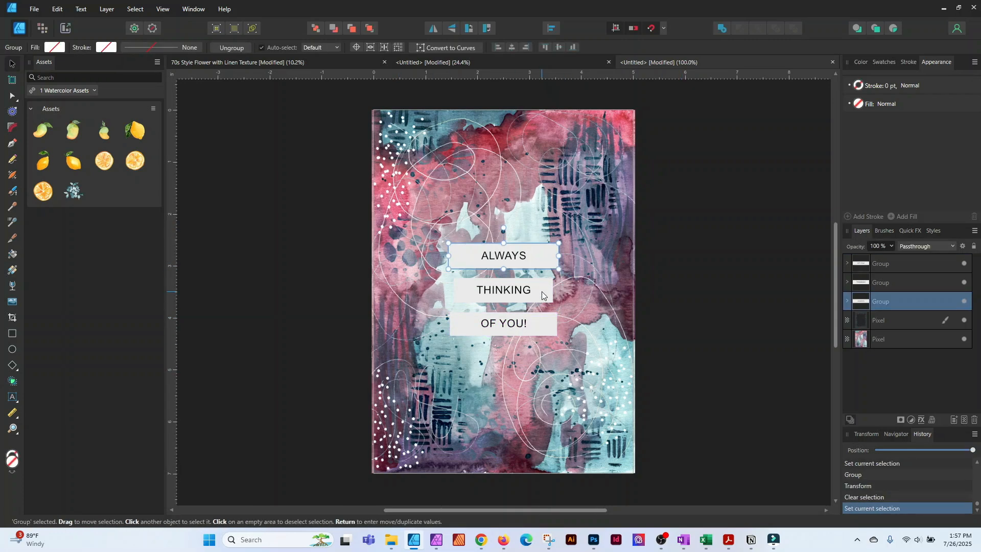
left_click(543, 295, "shift")
left_click(540, 320, "shift")
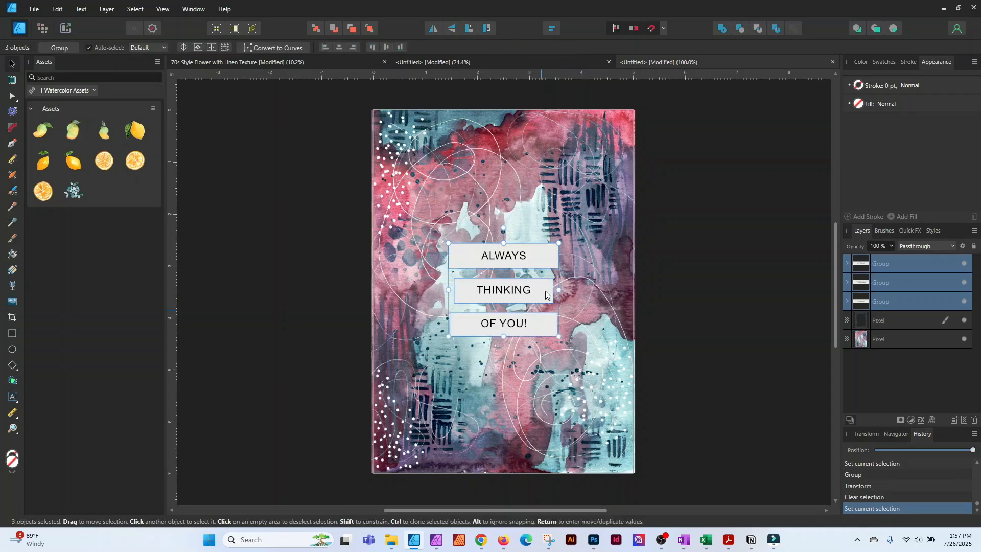
left_click(550, 27)
left_click(575, 63)
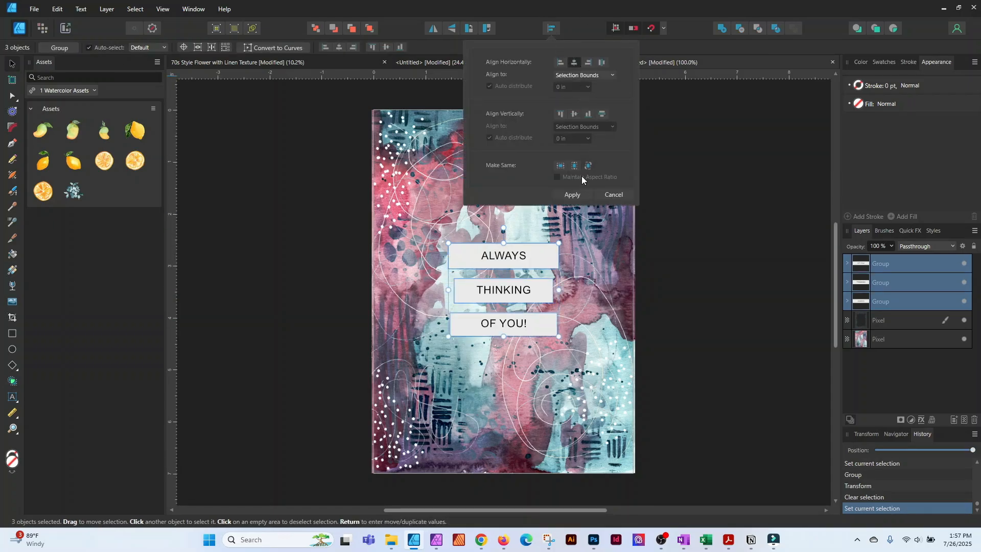
left_click(694, 236)
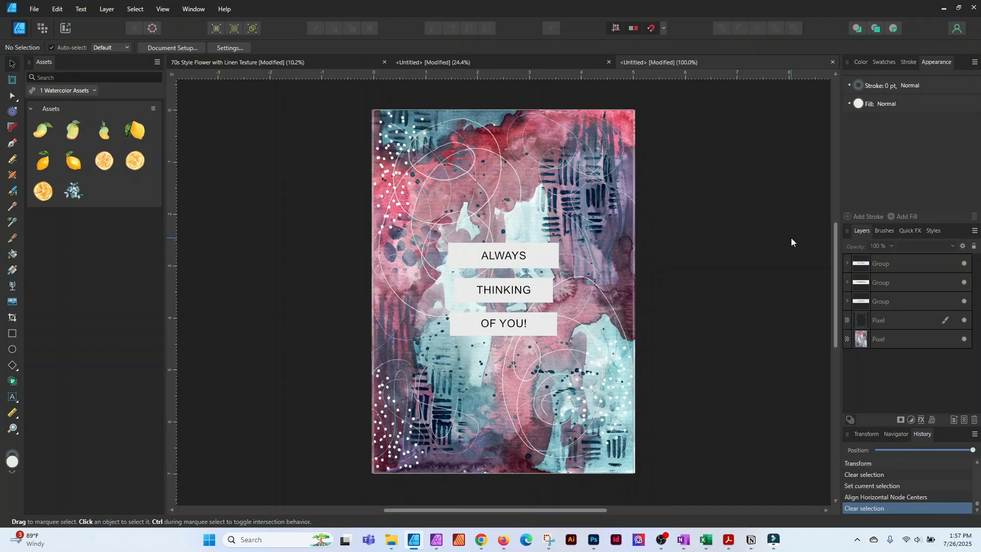
left_click(845, 263)
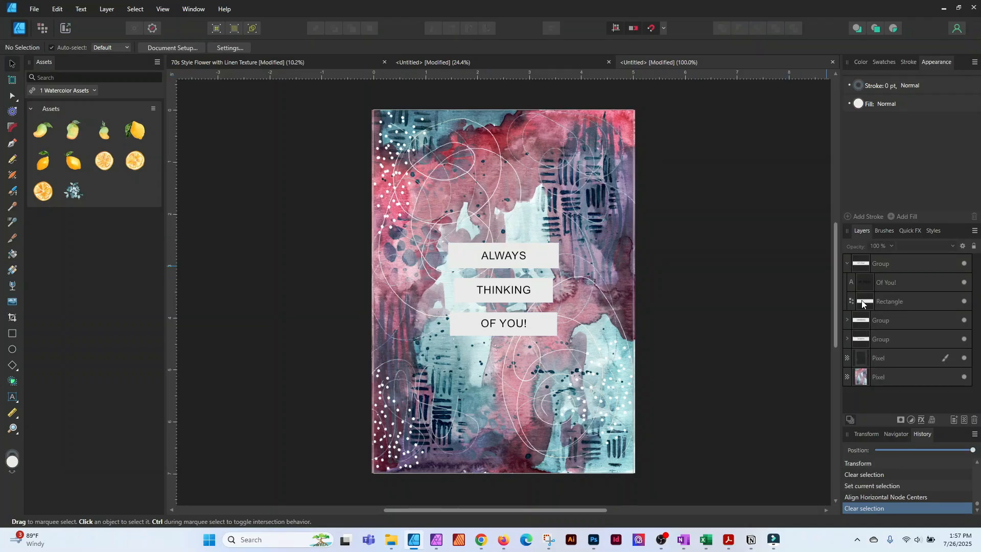
Select the OF YOU! bar and every other bar sharing its fill colour.
left_click(861, 300)
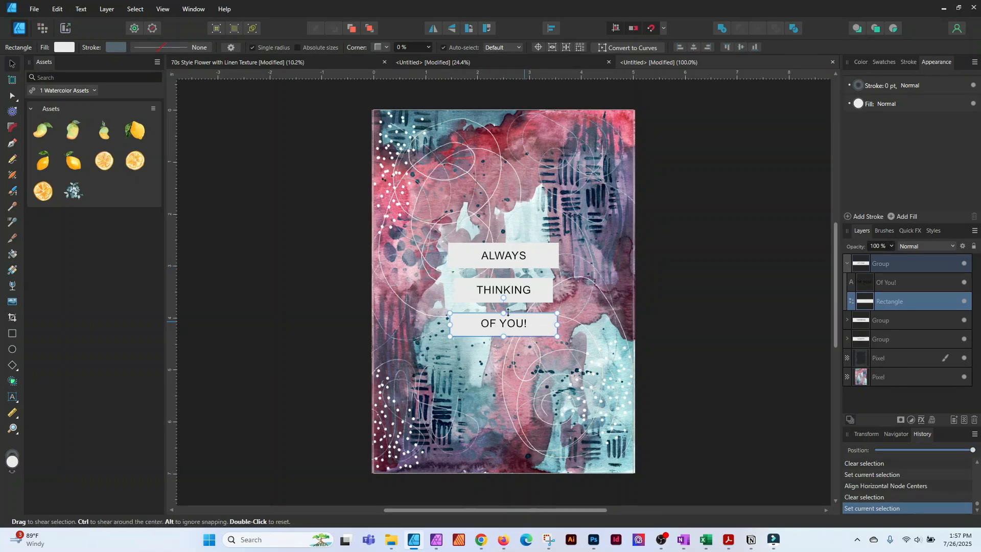
left_click(135, 8)
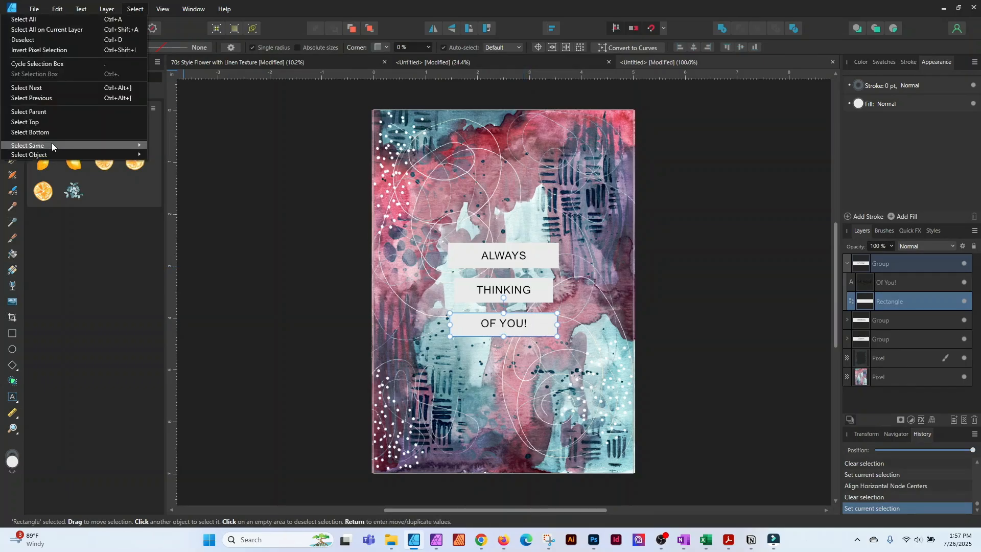
mouse_move(51, 143)
left_click(170, 147)
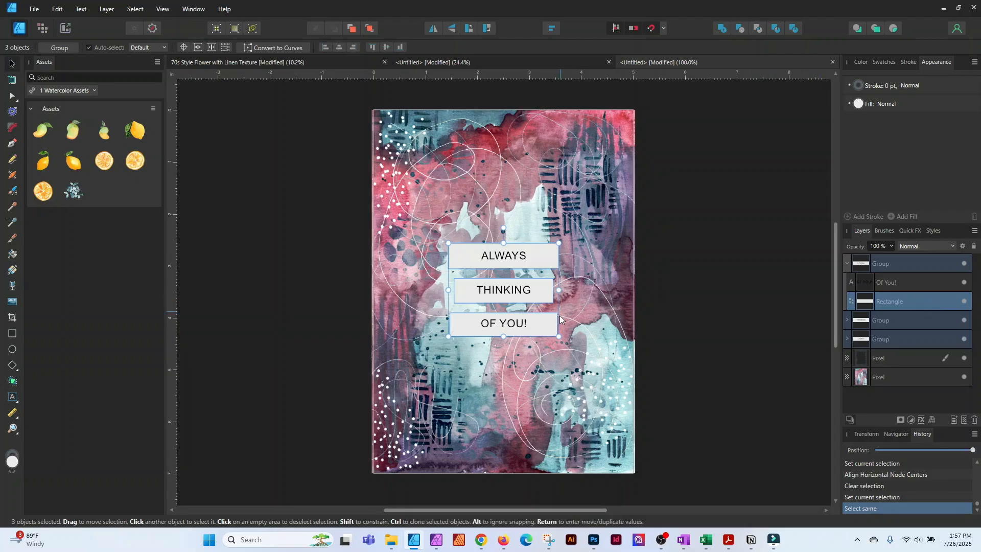
Recolour the three selected bars a soft muted teal using the Color Chooser, then deselect.
left_click(884, 62)
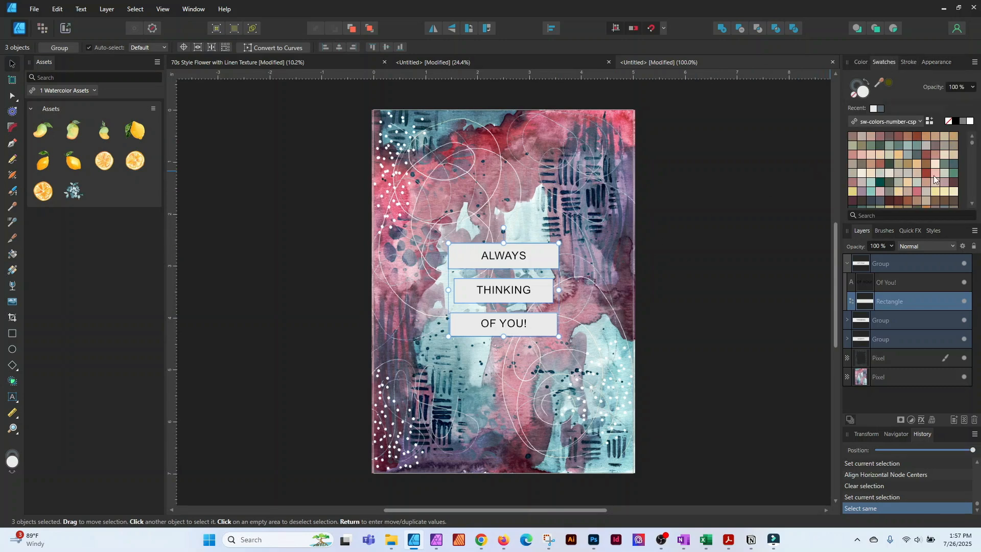
left_click(915, 154)
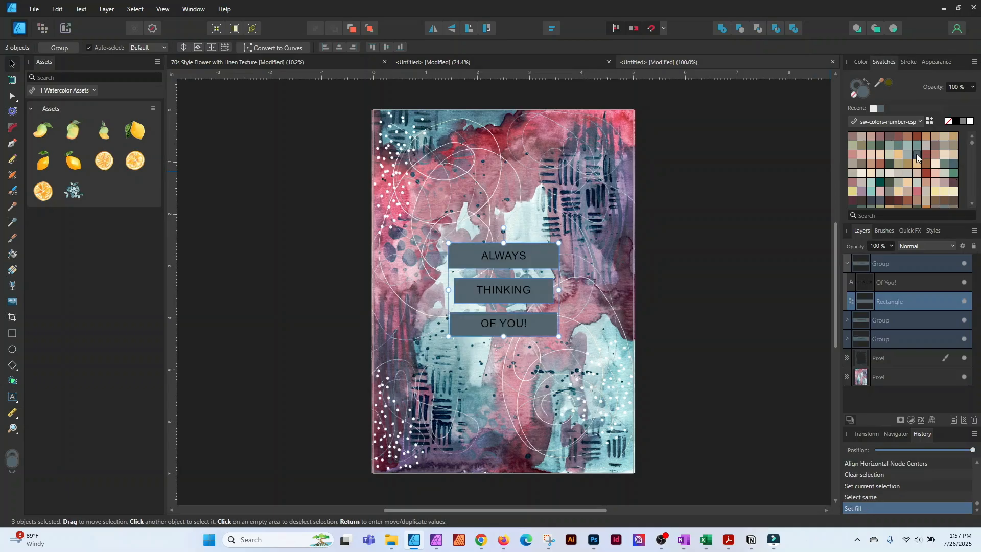
left_click(953, 164)
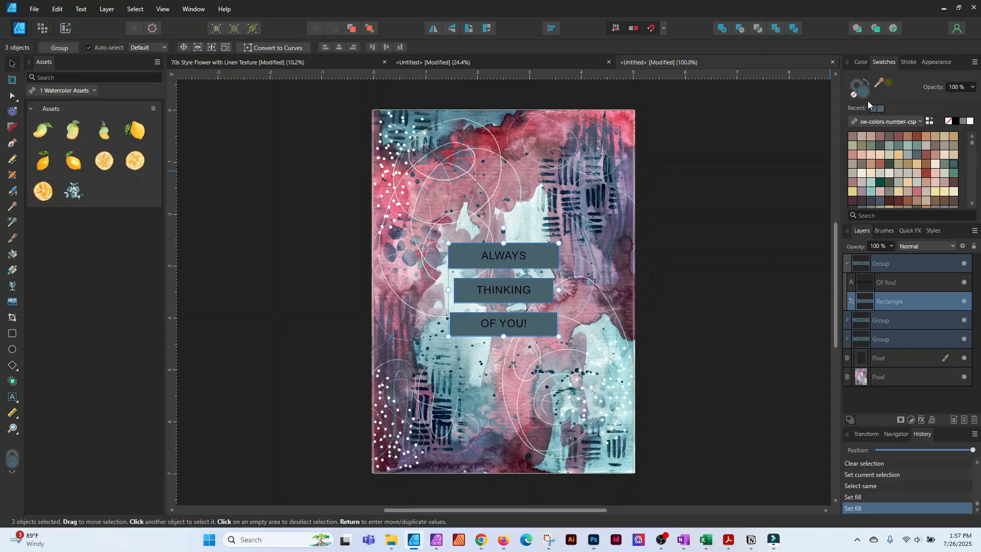
left_click_drag(879, 83, 610, 349)
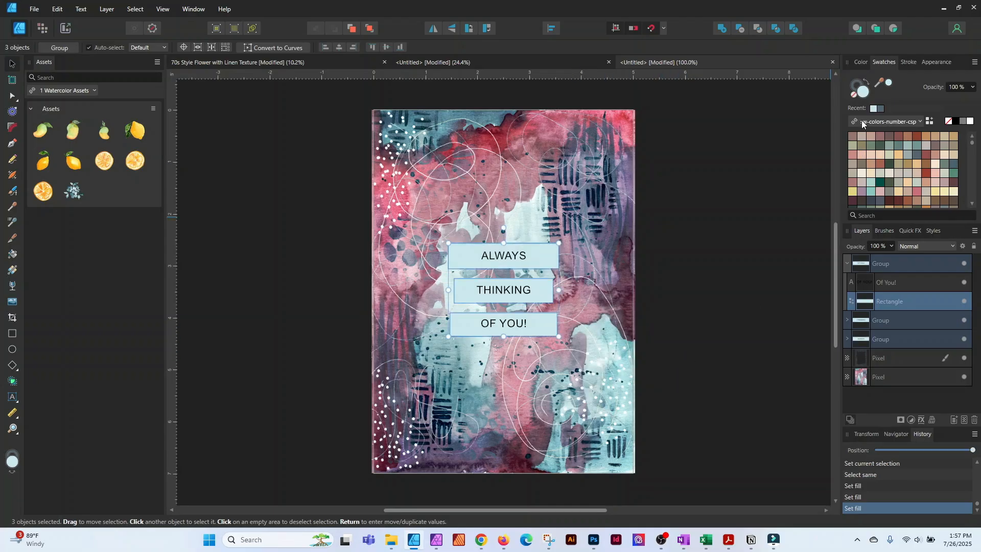
left_click_drag(879, 82, 607, 371)
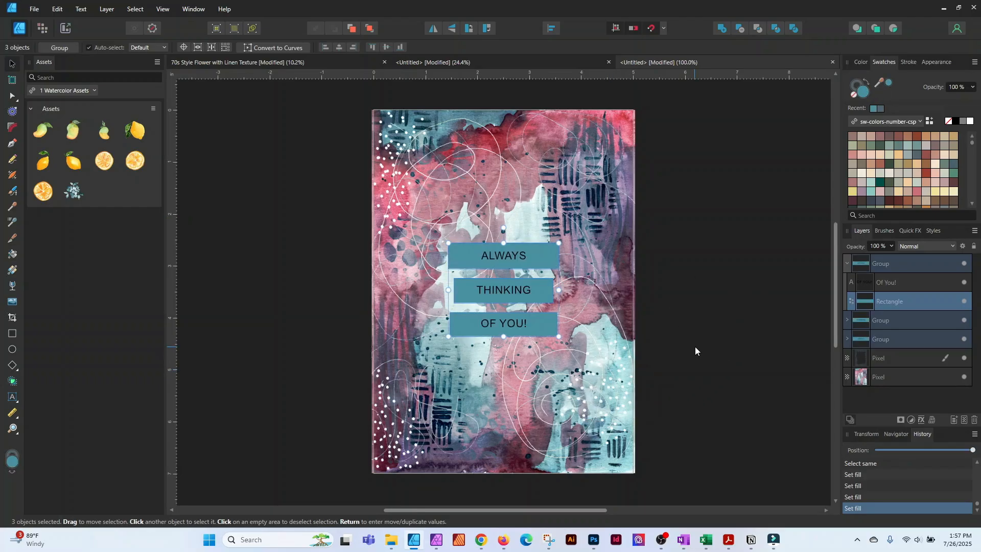
double_click(859, 83)
left_click_drag(584, 250, 570, 234)
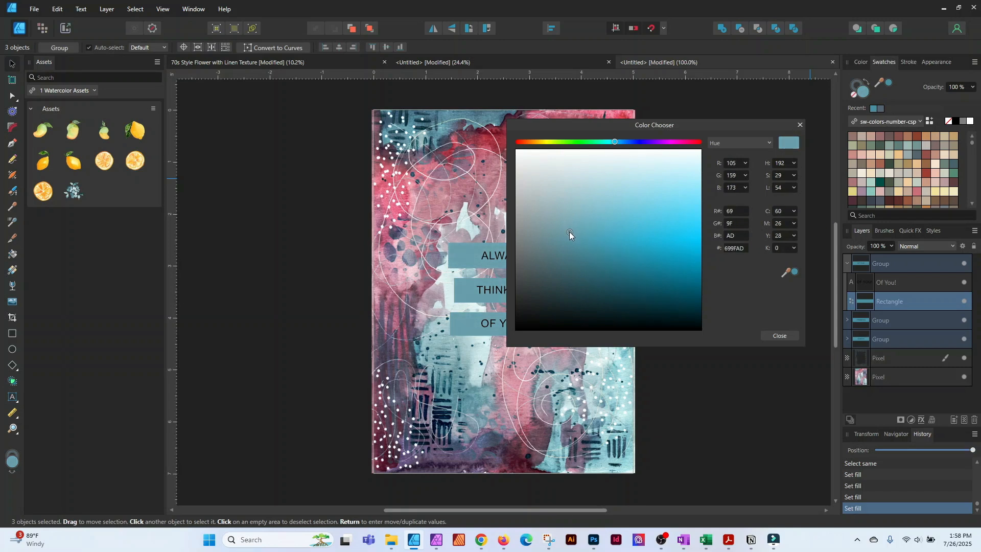
left_click(780, 336)
left_click(827, 345)
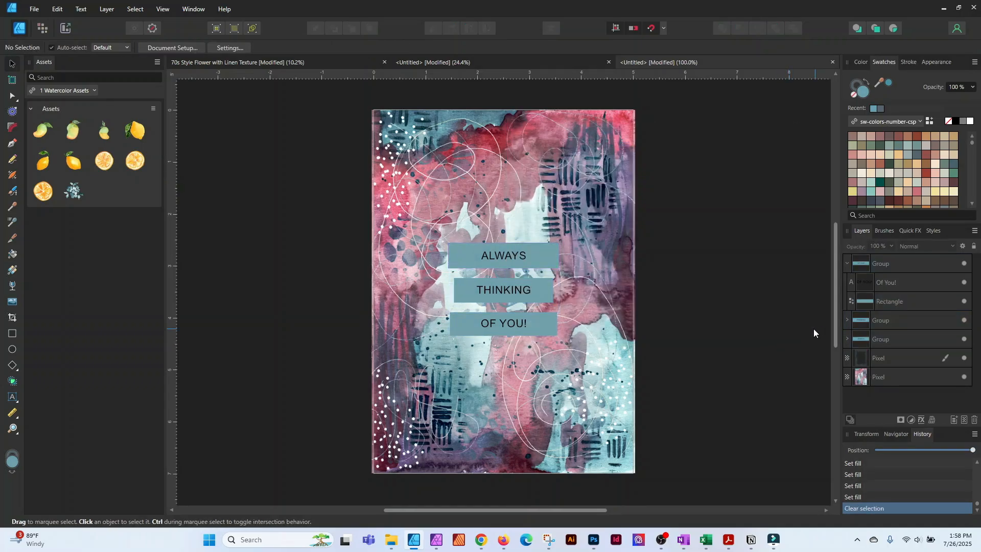
Select the rectangle inside the ALWAYS group and apply the Clean Engraving 10 brush as its border.
left_click(538, 258)
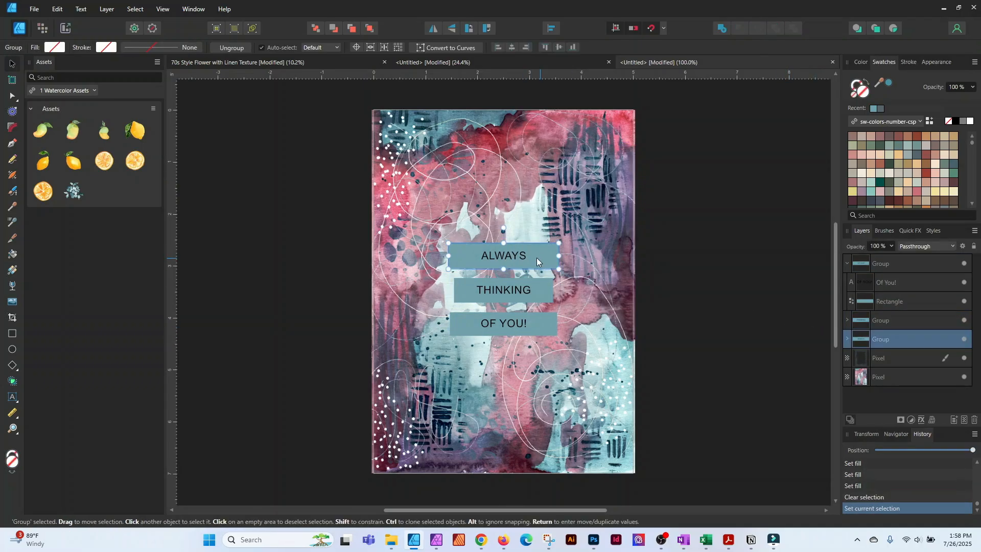
left_click(846, 339)
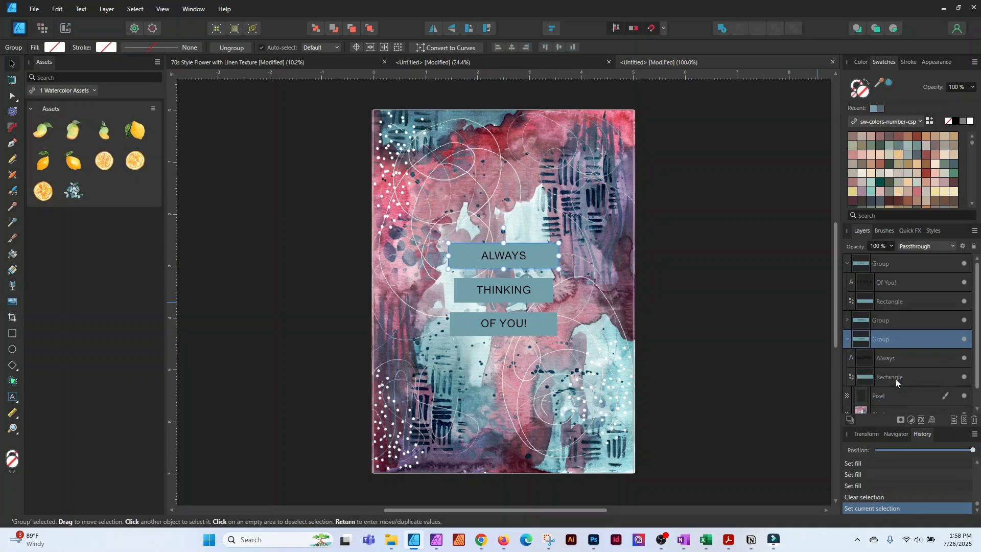
left_click(895, 378)
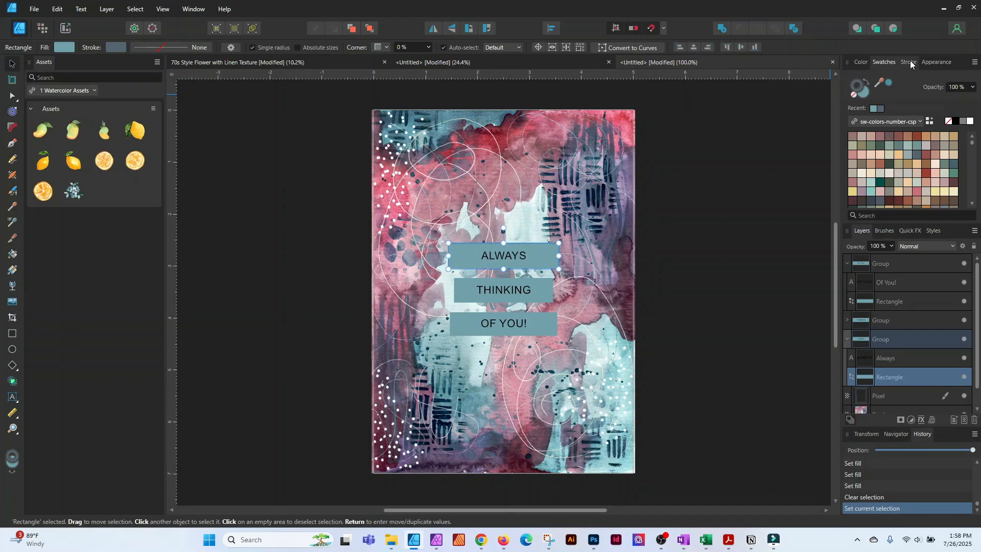
left_click(879, 231)
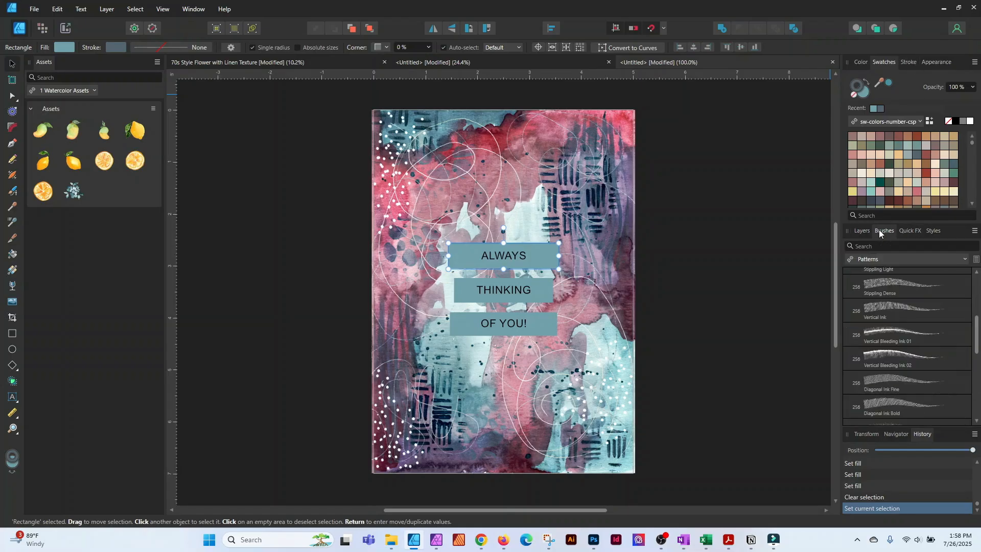
left_click(878, 259)
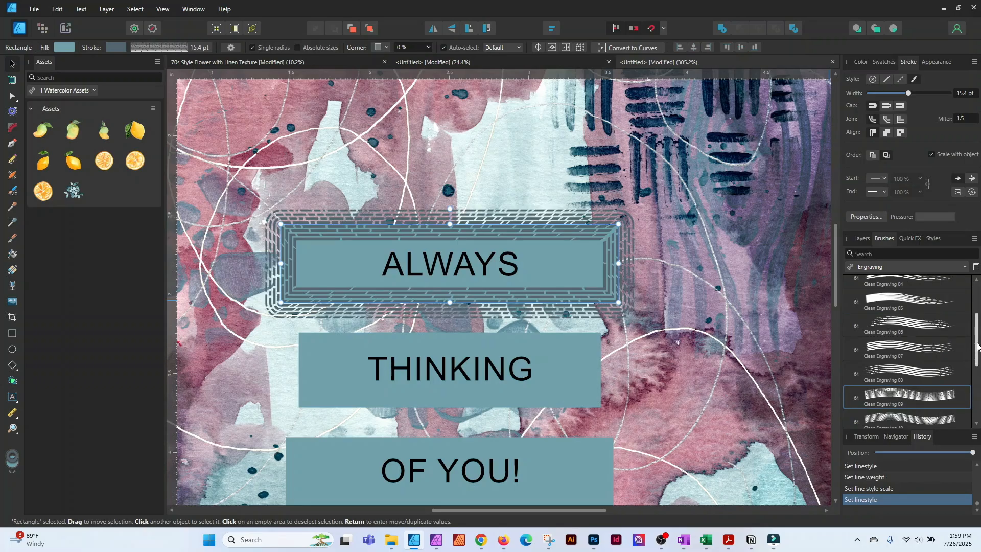
left_click_drag(977, 346, 977, 359)
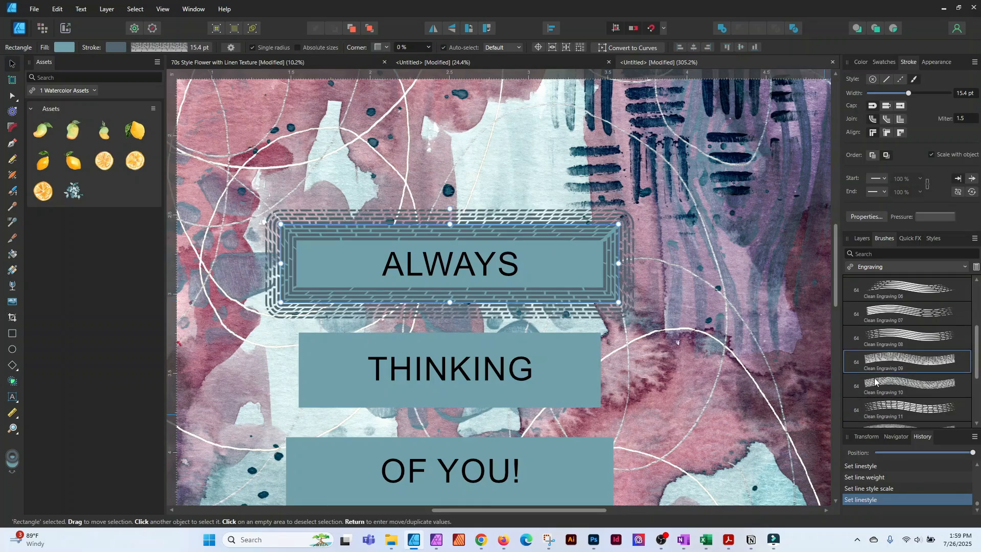
left_click(903, 384)
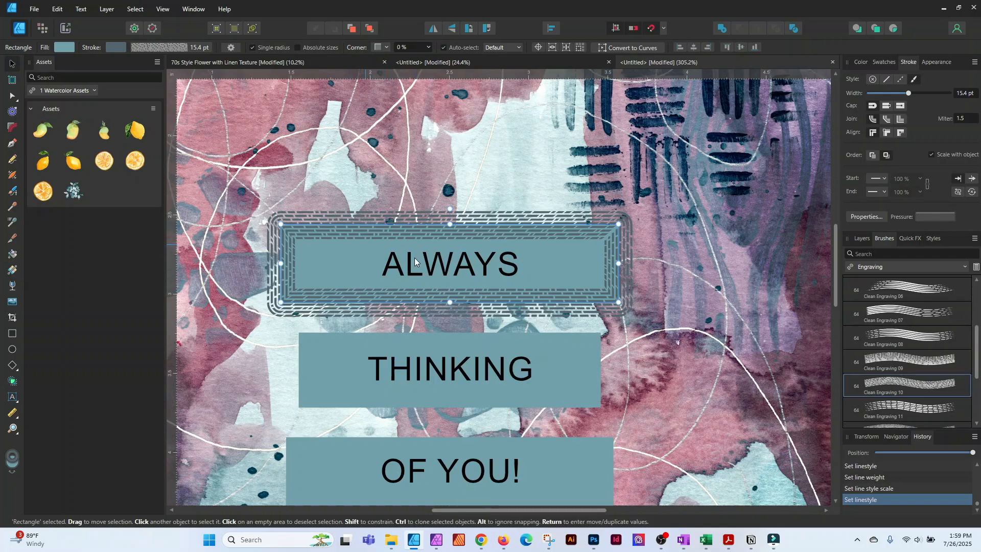
left_click(905, 391)
Set the ALWAYS bar's border to 3 pt width and pale blue (CAE2EF).
left_click_drag(909, 94, 891, 94)
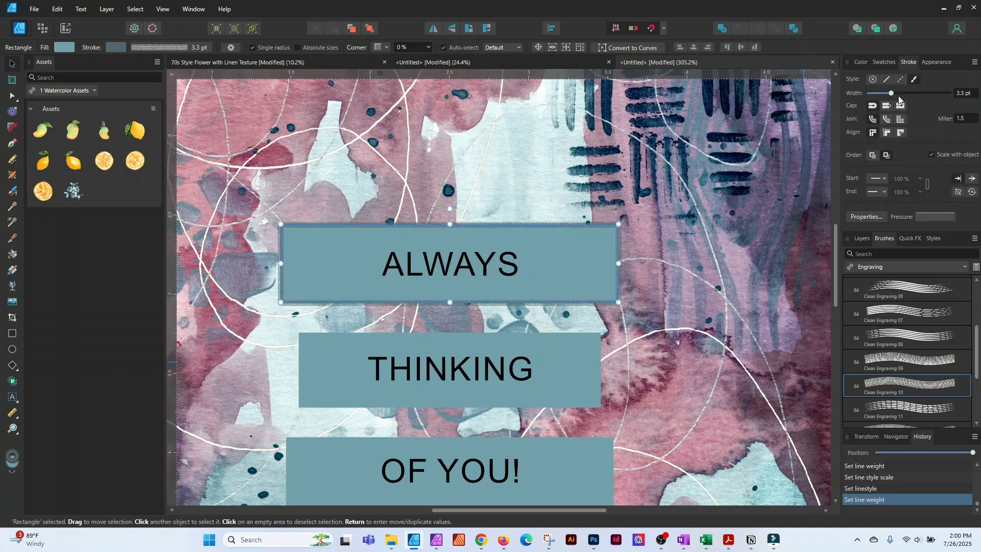
left_click(969, 94)
type("3")
key("Return")
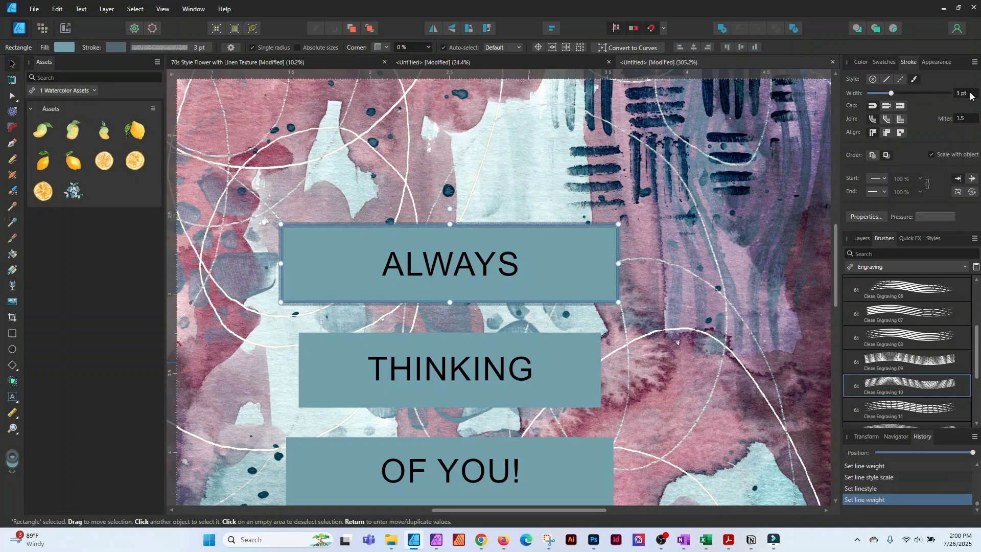
left_click(882, 63)
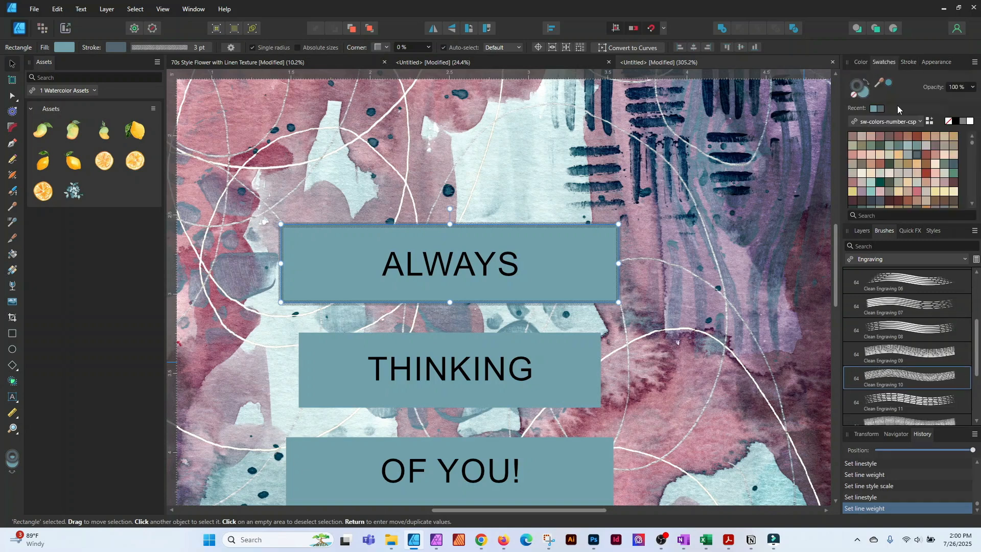
double_click(857, 81)
mouse_move(548, 253)
left_mouse_down()
mouse_move(545, 220)
mouse_move(617, 176)
left_mouse_up()
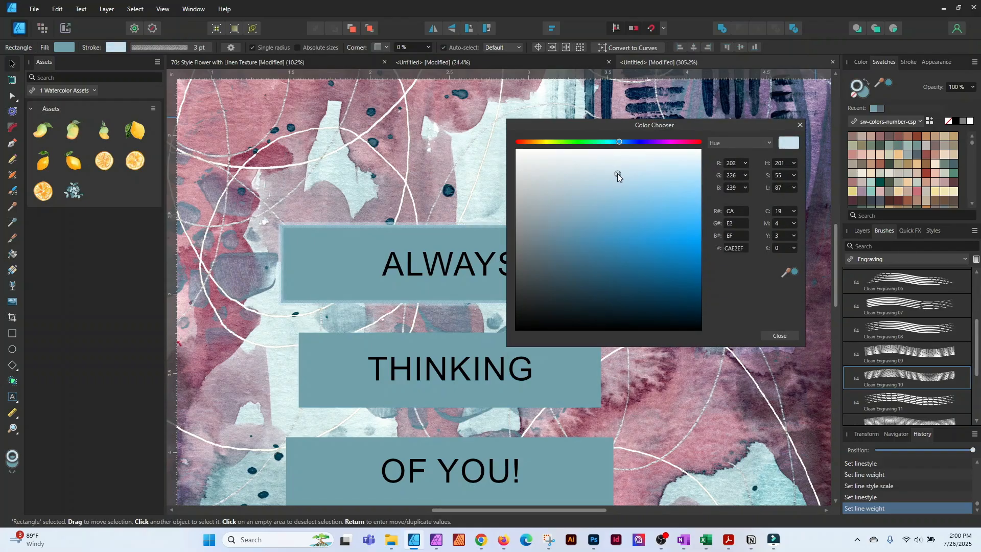
left_click(791, 333)
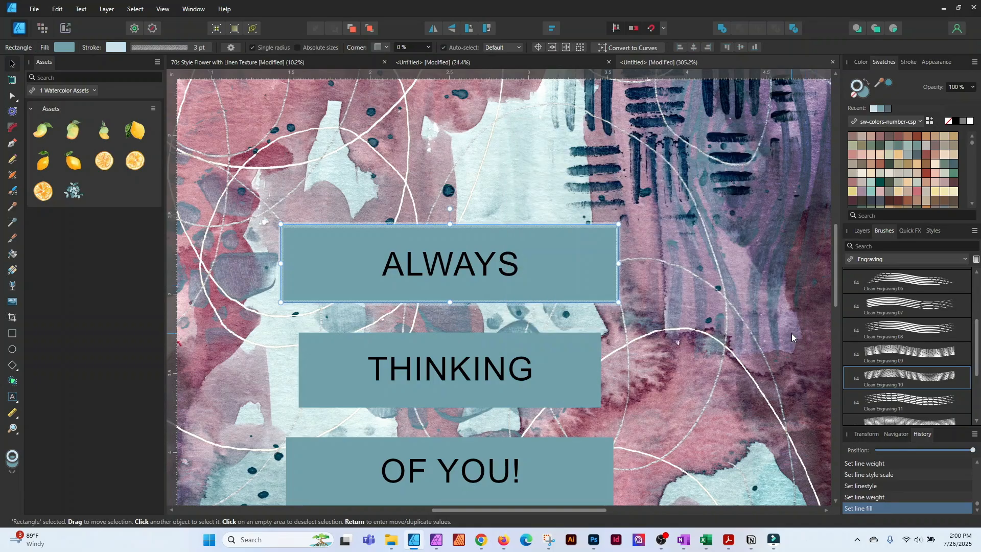
key("ctrl+minus")
key("ctrl+minus")
key("ctrl+minus")
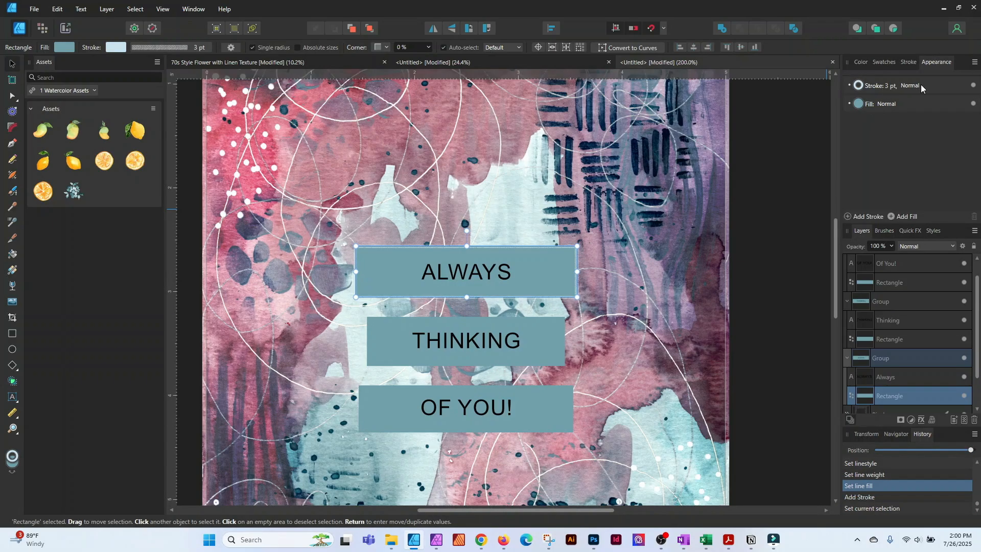
Save the ALWAYS bar's bordered look as new Style 8, then select the THINKING group.
left_click(931, 231)
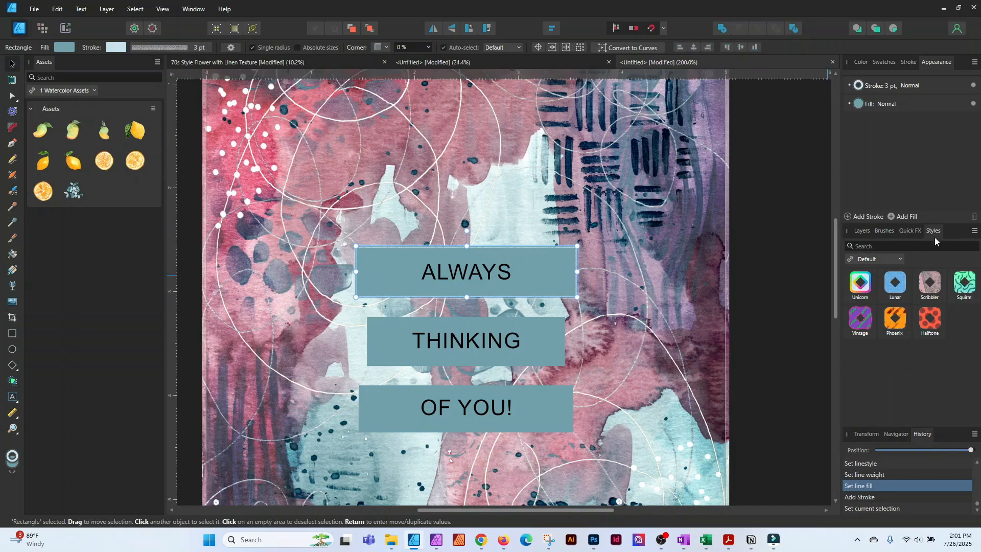
scroll(554, 266, "up", 3)
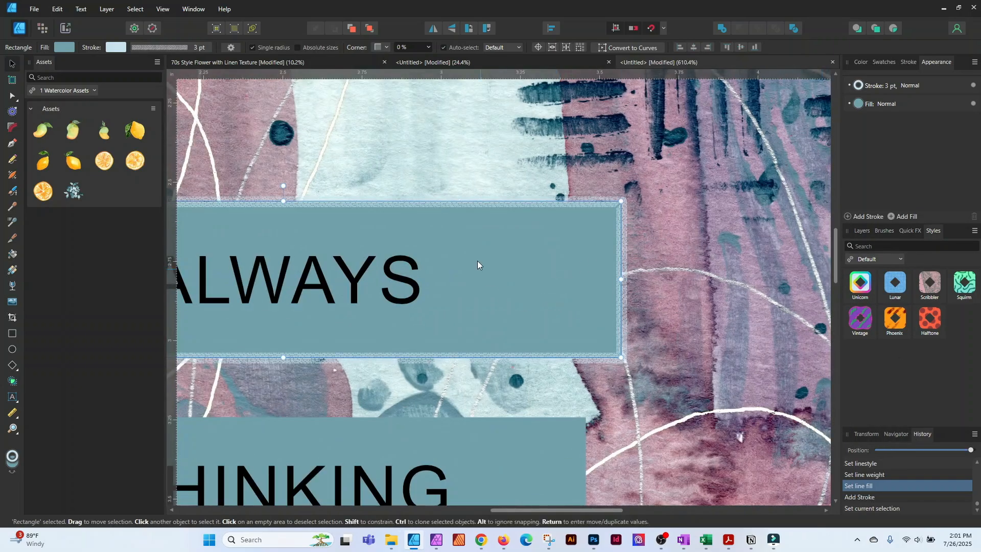
left_click(974, 231)
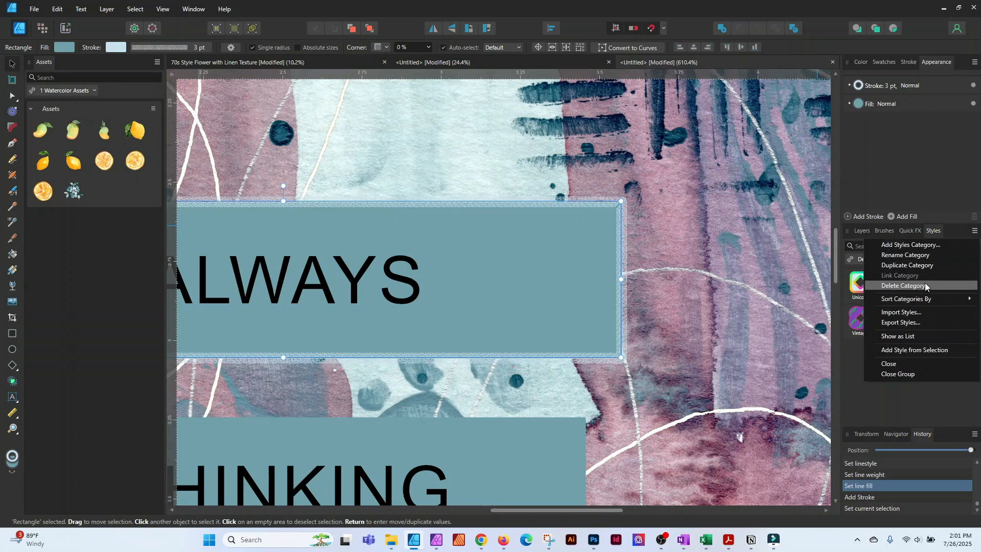
left_click(911, 349)
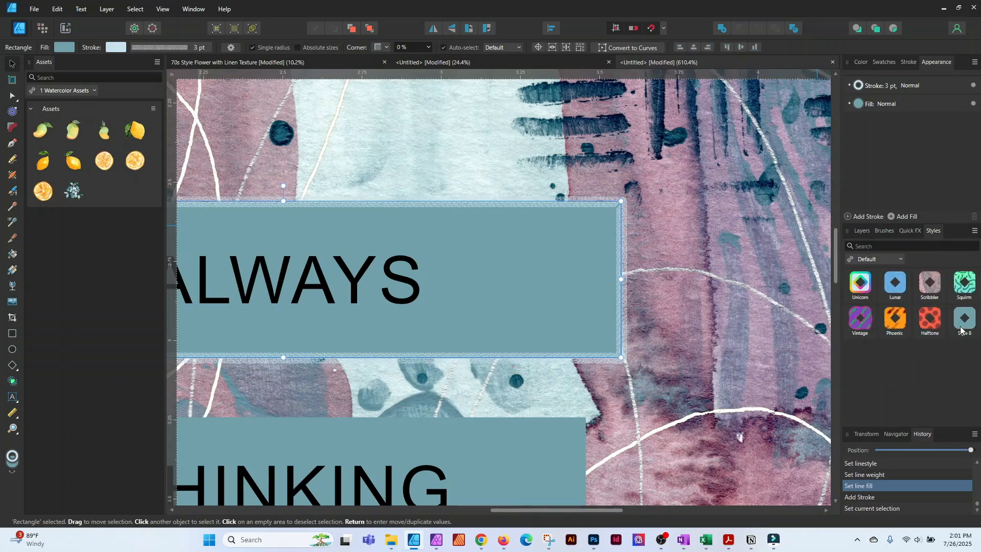
scroll(726, 325, "down", 4)
left_click(647, 414)
Apply Style 8 to the rectangle inside the THINKING group.
left_click(966, 325)
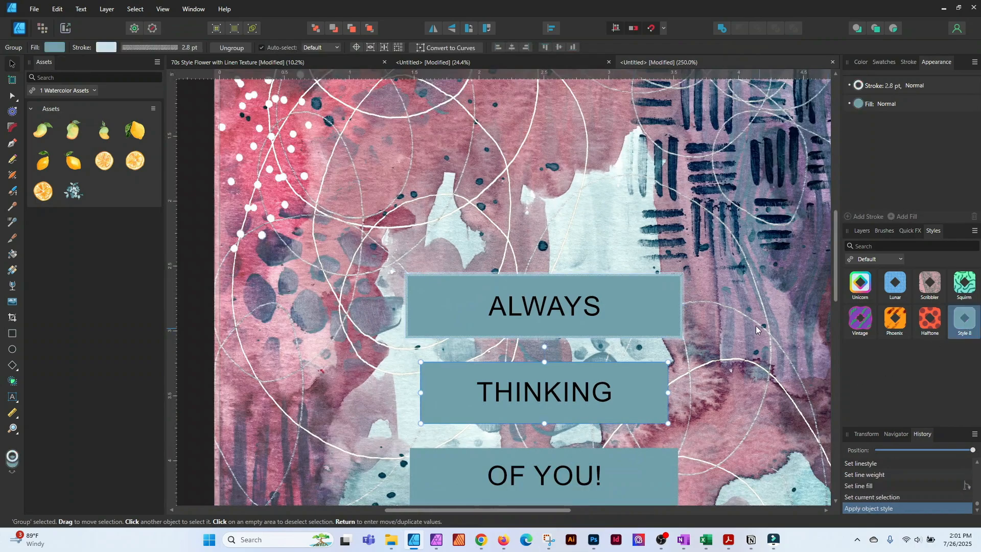
scroll(753, 324, "down", 3)
scroll(699, 354, "up", 8)
left_click_drag(700, 354, 437, 251)
double_click(437, 250)
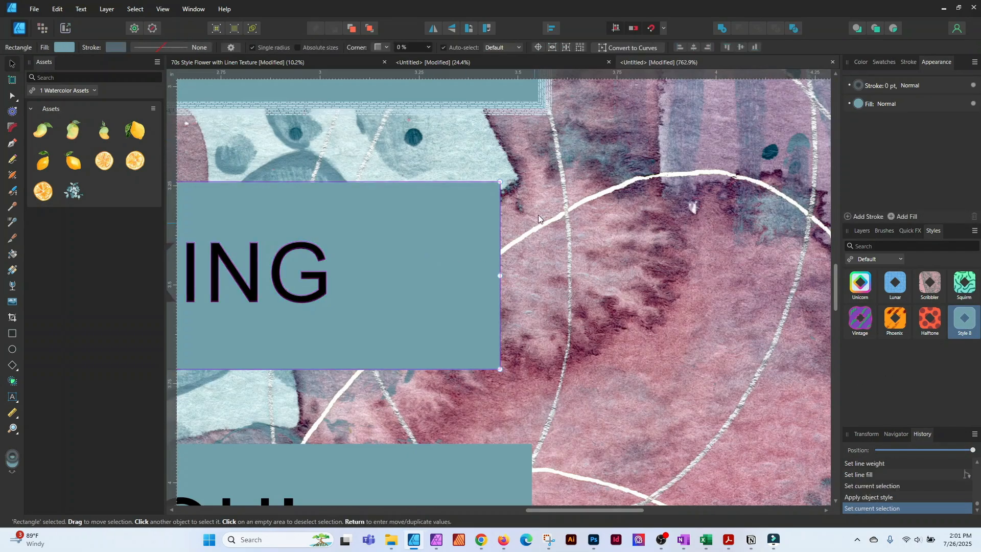
left_click(965, 324)
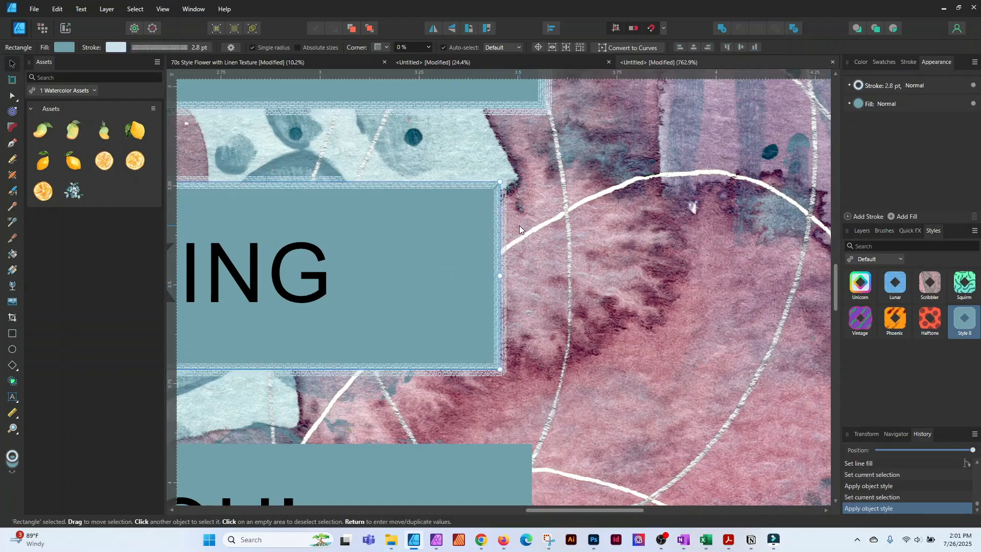
Apply Style 8 to the rectangle behind OF YOU! and deselect everything.
scroll(636, 251, "down", 4)
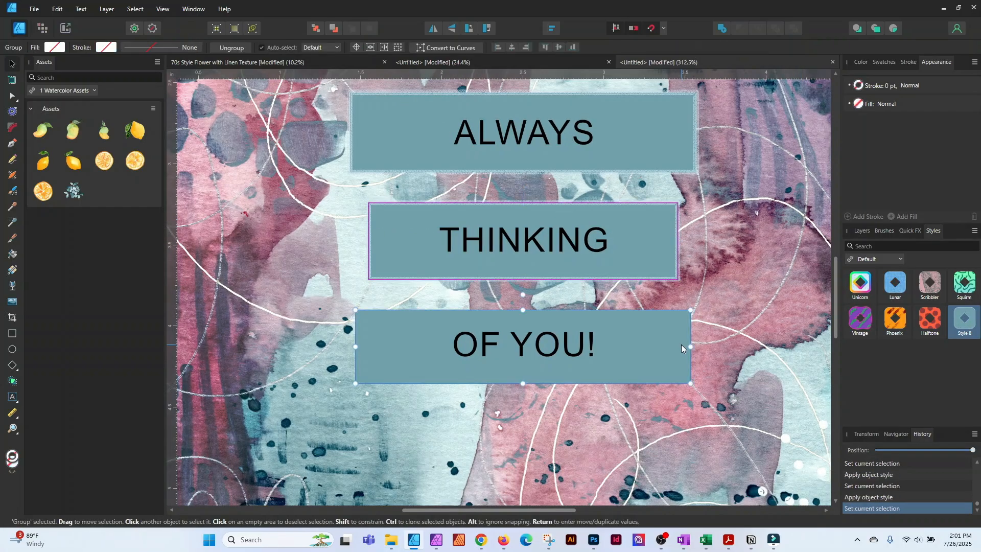
double_click(682, 344)
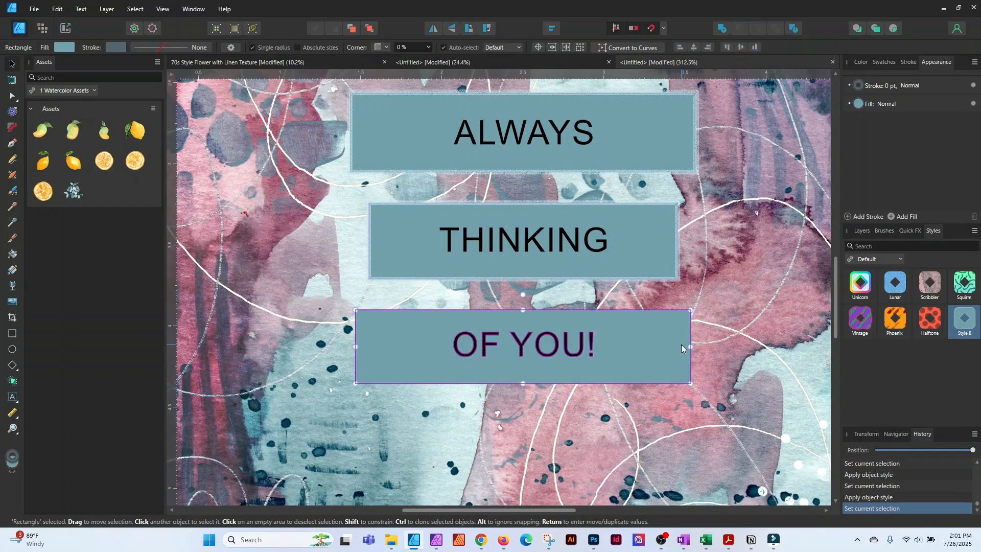
left_click(969, 321)
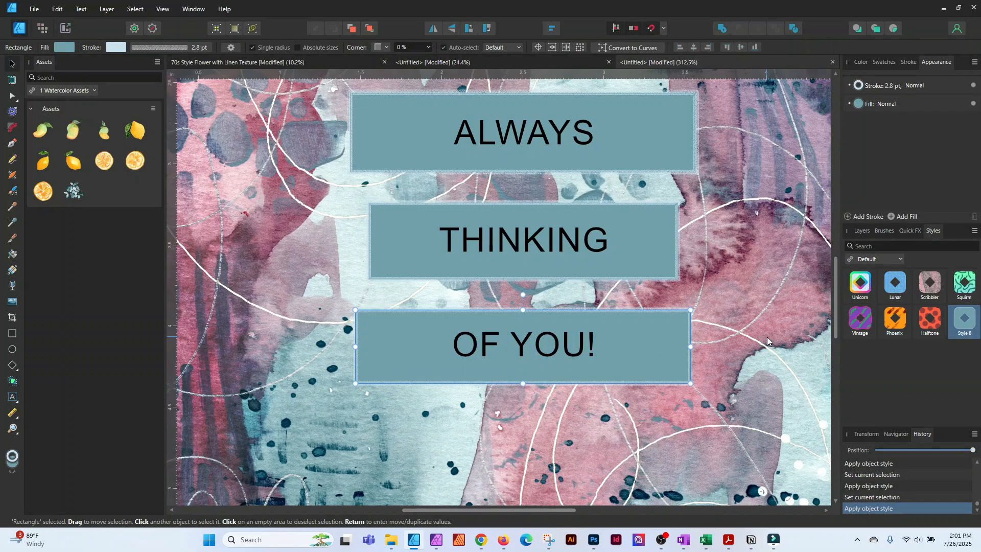
scroll(767, 336, "down", 5)
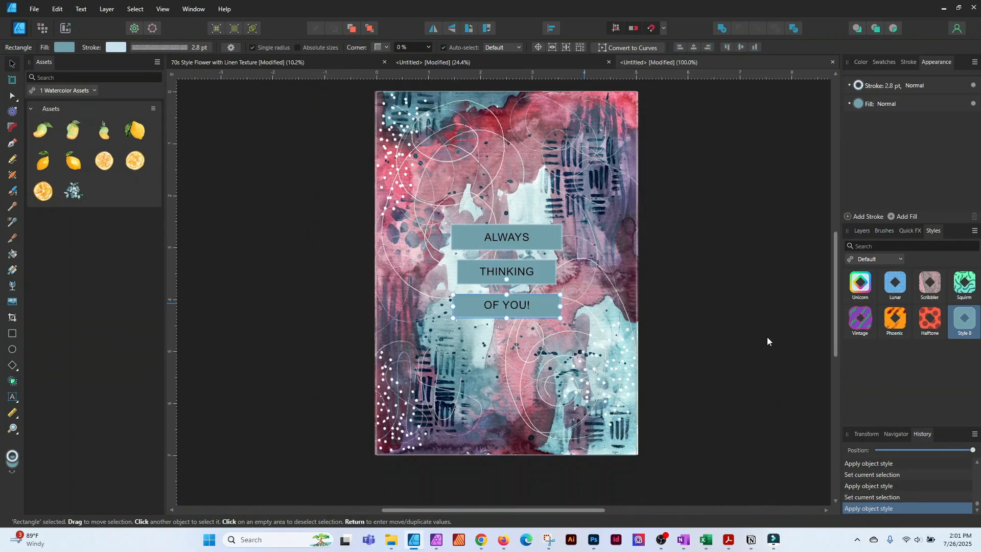
left_click_drag(835, 311, 836, 306)
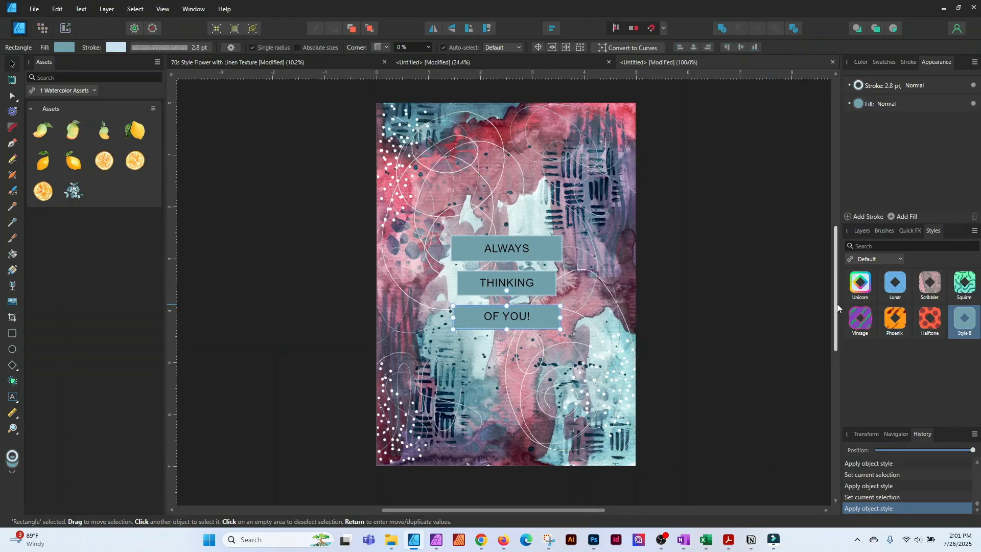
left_click(768, 275)
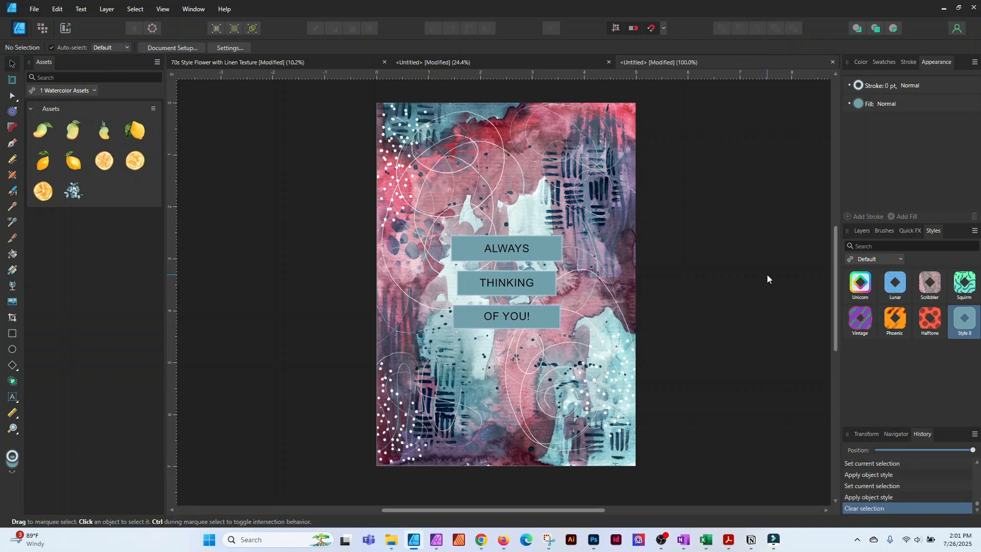